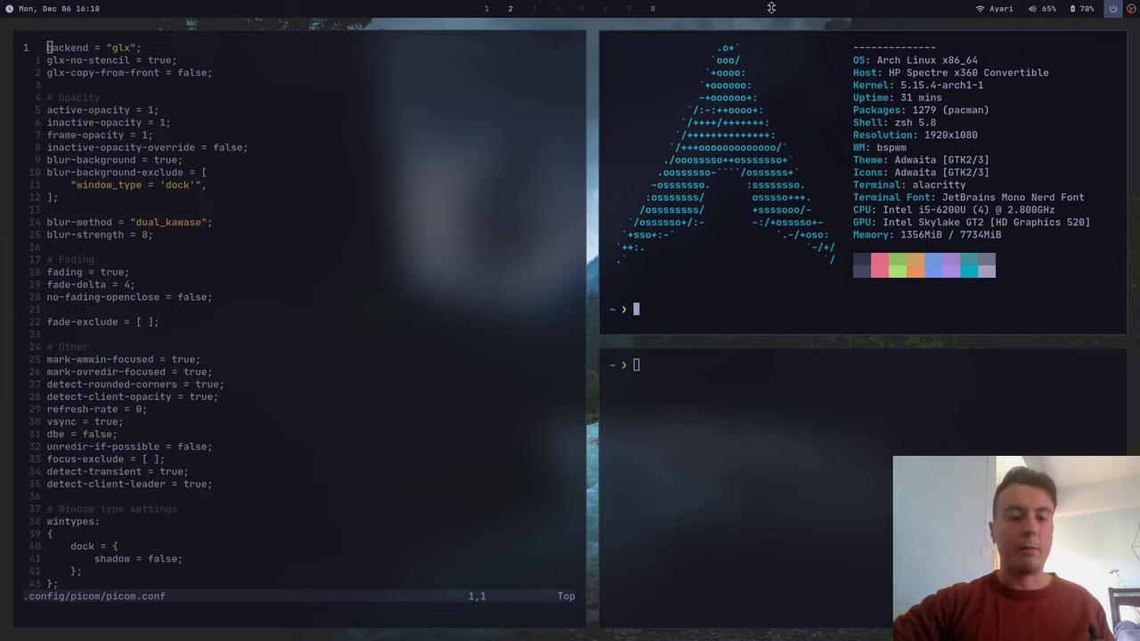
# Step: Show the application launcher over the tiled terminals and dismiss it
pyautogui.press('super+d')
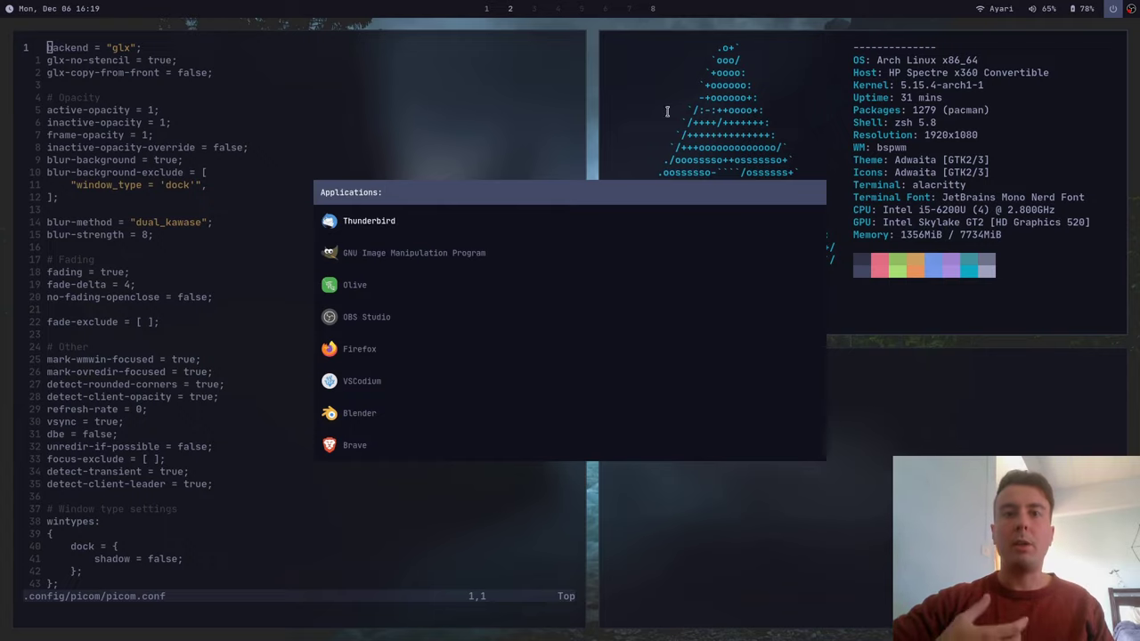
pyautogui.press('Escape')
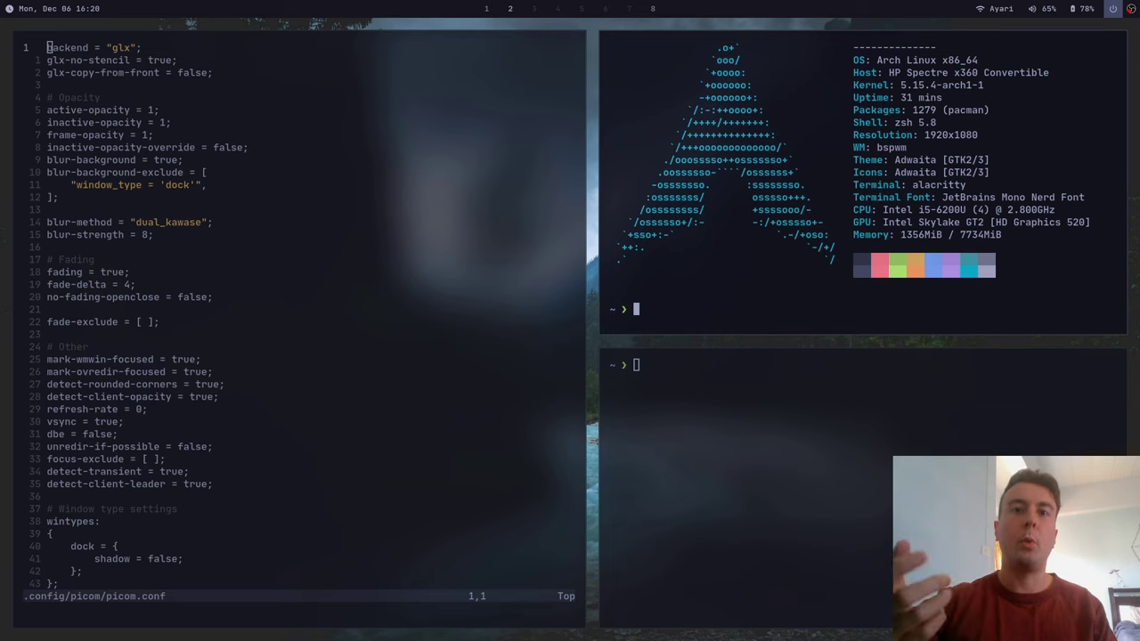
# Step: Switch to the browser workspace and review why the ibhagwan/picom fork exists and what it contains
pyautogui.press('super+1')
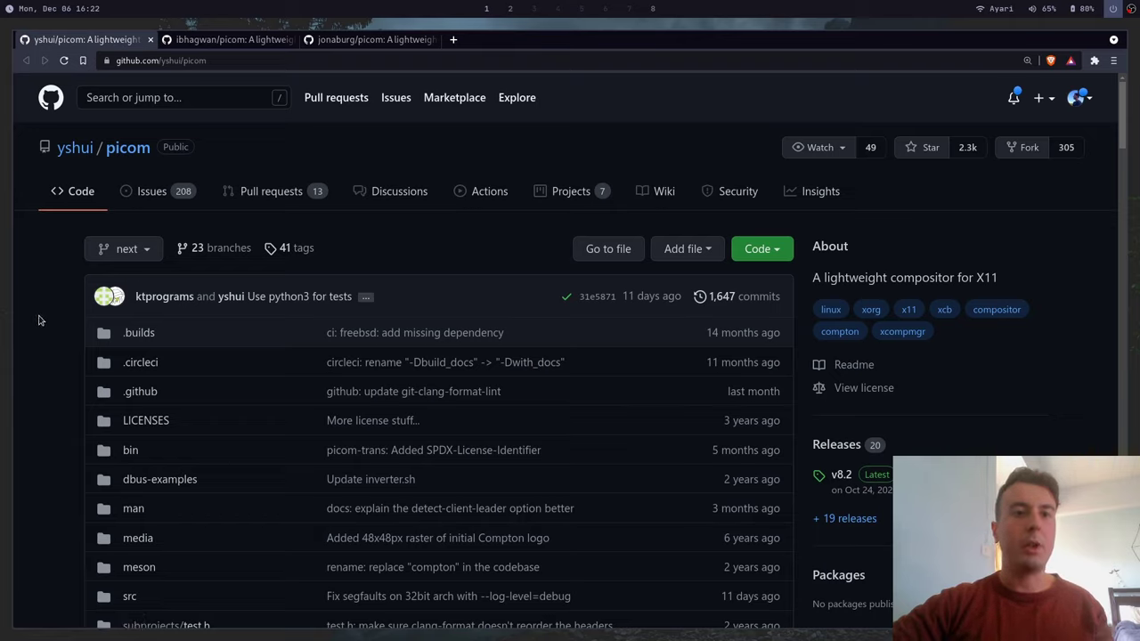
pyautogui.click(235, 43)
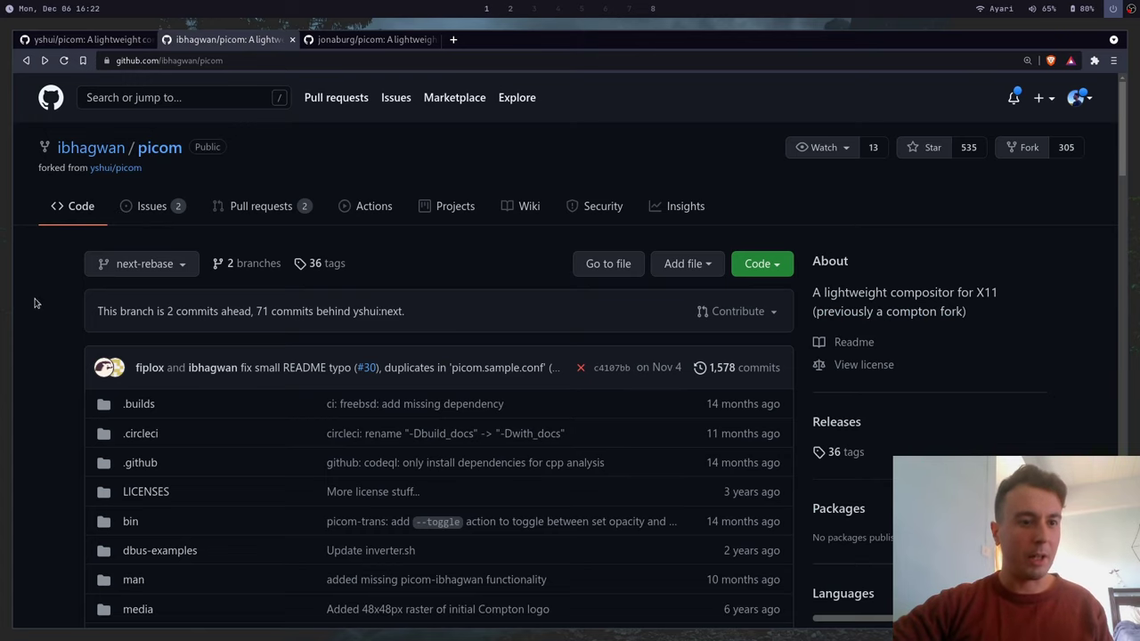
pyautogui.scroll(-20, 35, 304)
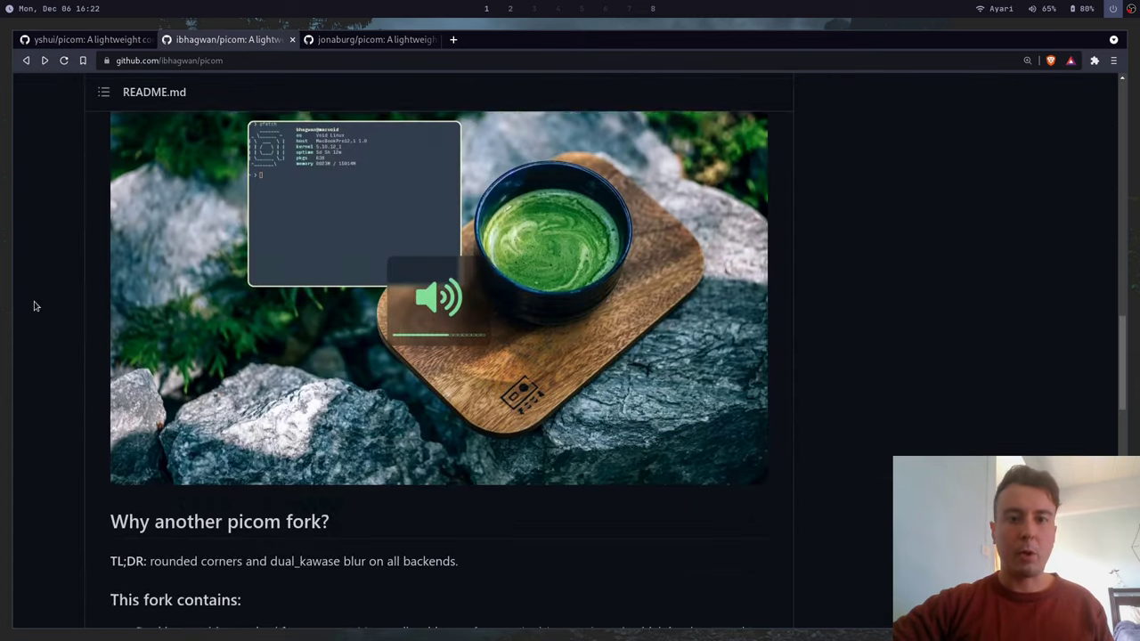
pyautogui.scroll(1, 35, 306)
pyautogui.scroll(-4, 36, 305)
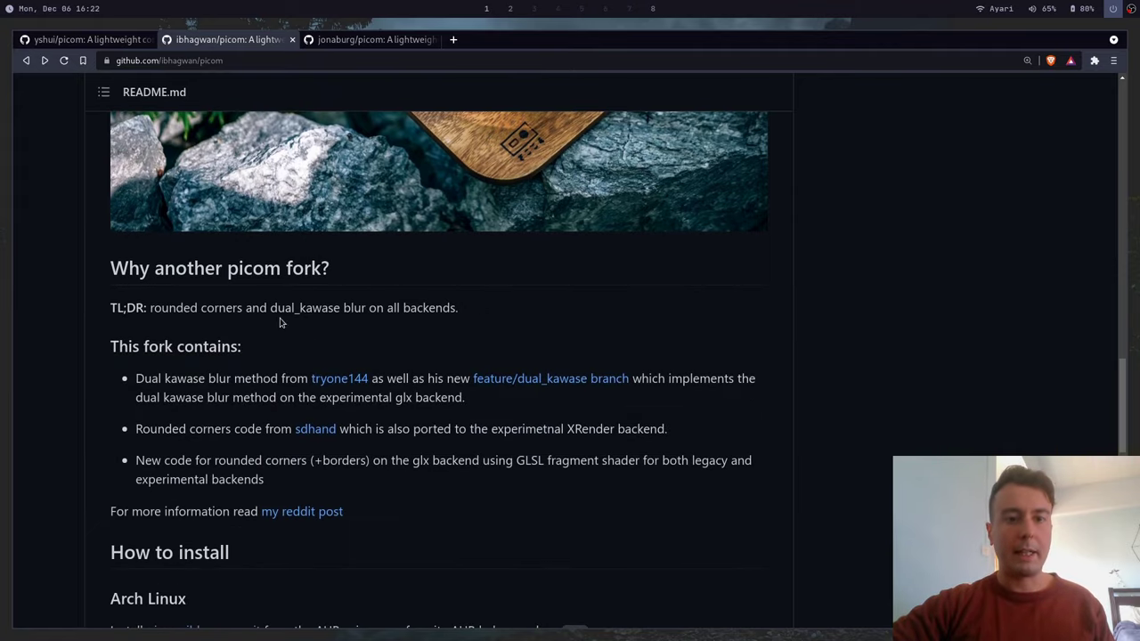
# Step: Examine the jonaburg/picom fork's README and the age of its files on GitHub
pyautogui.hotkey('ctrl', 'Tab')
pyautogui.scroll(-15, 282, 323)
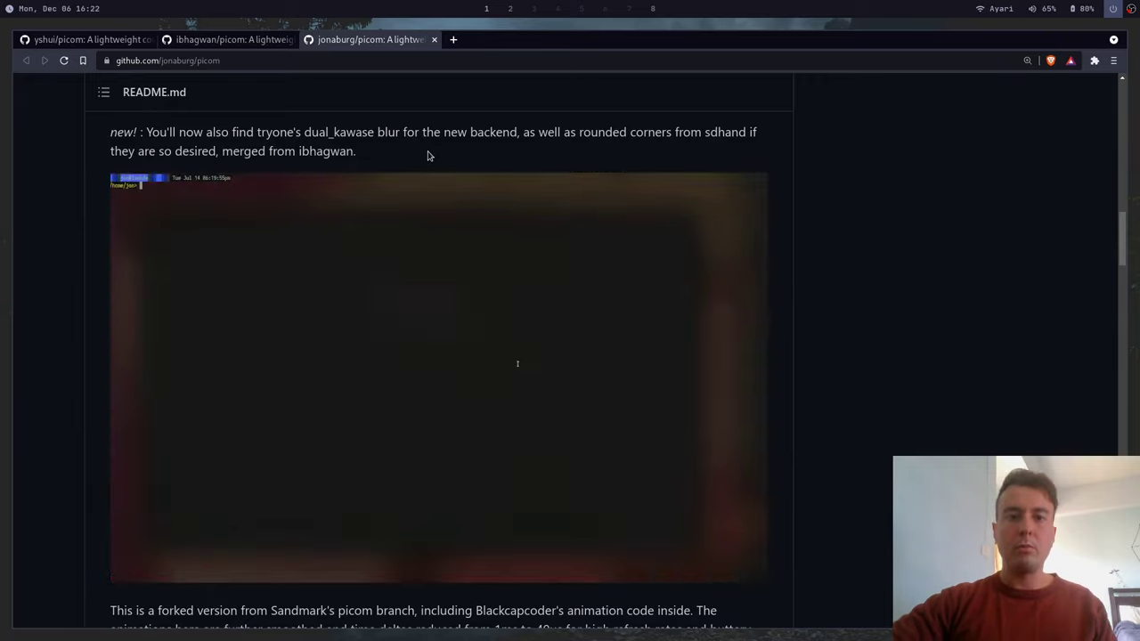
pyautogui.scroll(2, 427, 153)
pyautogui.scroll(11, 434, 133)
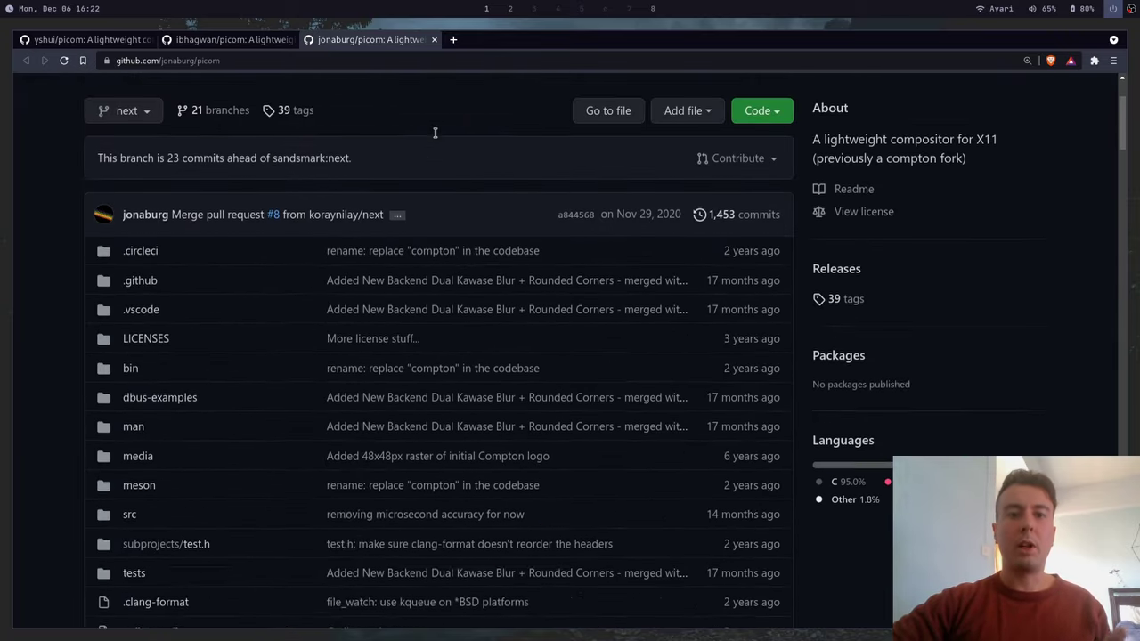
pyautogui.scroll(1, 434, 132)
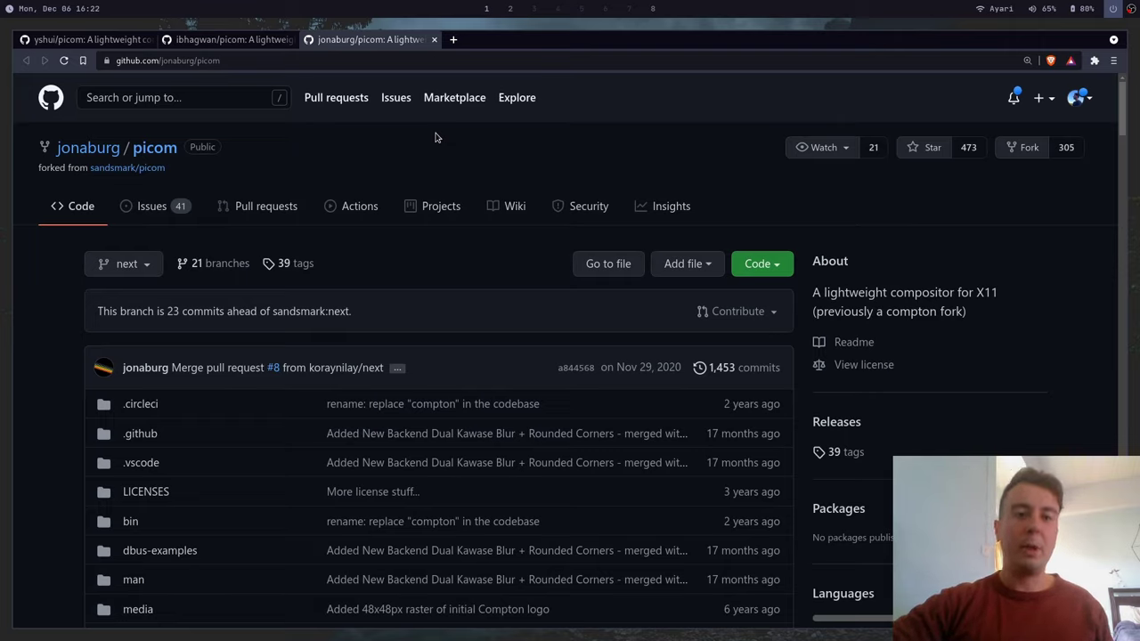
pyautogui.scroll(-6, 435, 137)
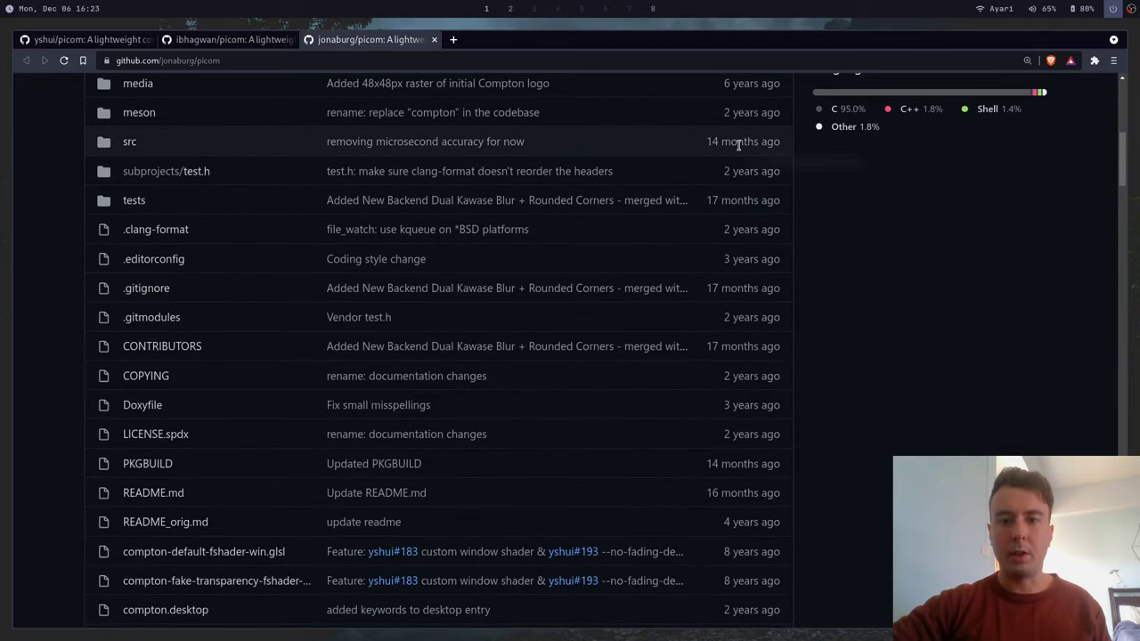
pyautogui.scroll(6, 656, 153)
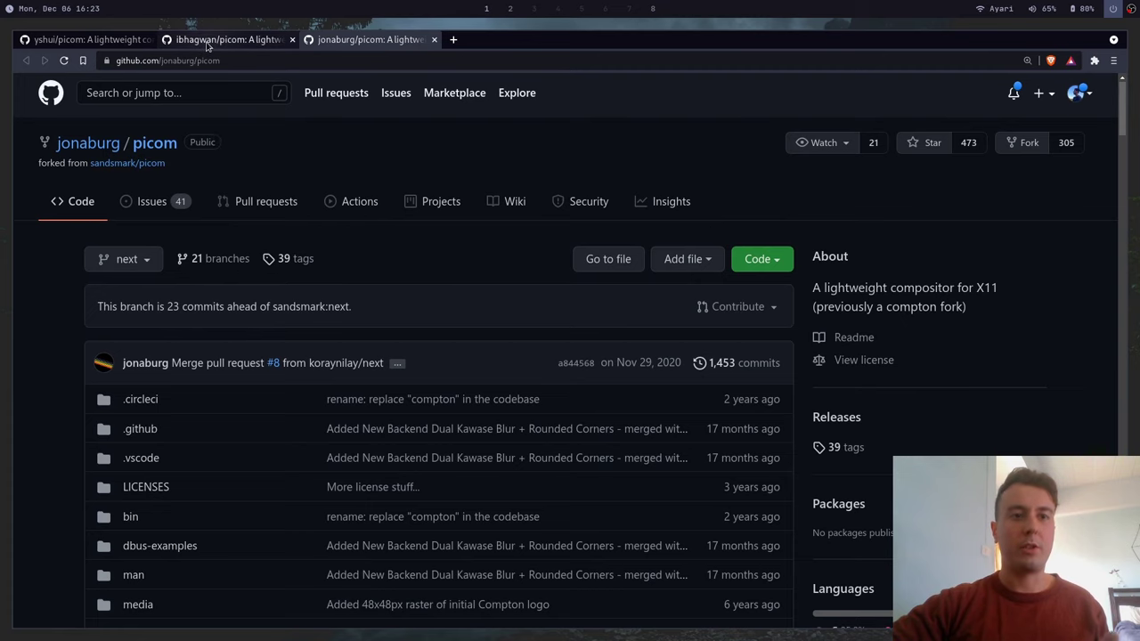
# Step: Return to the original yshui/picom repository and read the introduction of its README
pyautogui.click(182, 40)
pyautogui.click(95, 43)
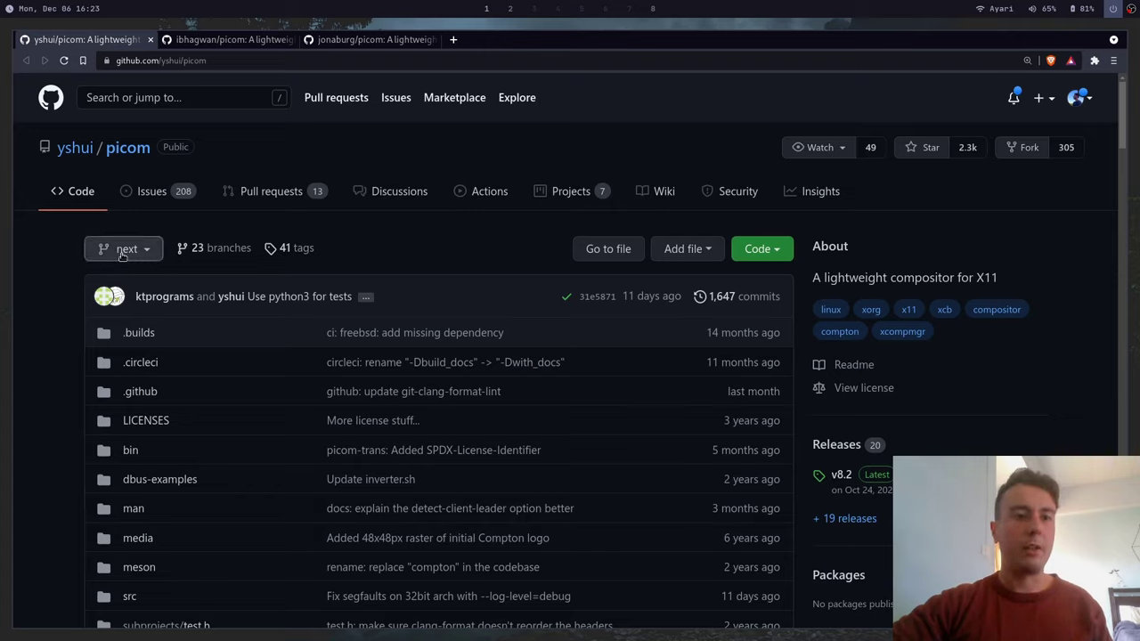
pyautogui.scroll(-5, 62, 267)
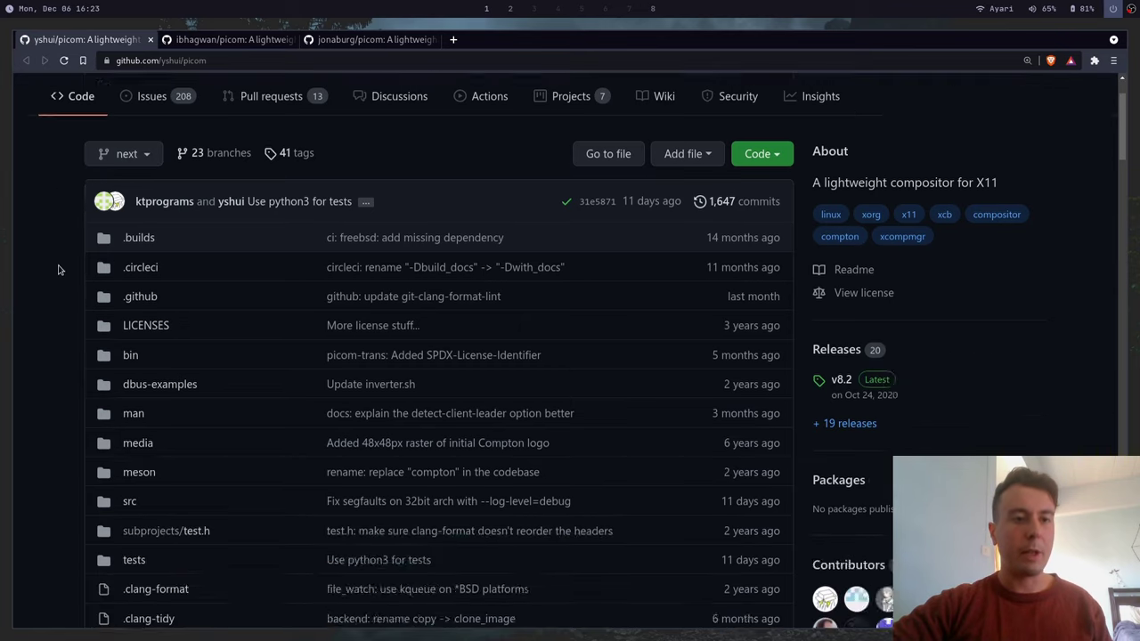
pyautogui.scroll(-8, 58, 269)
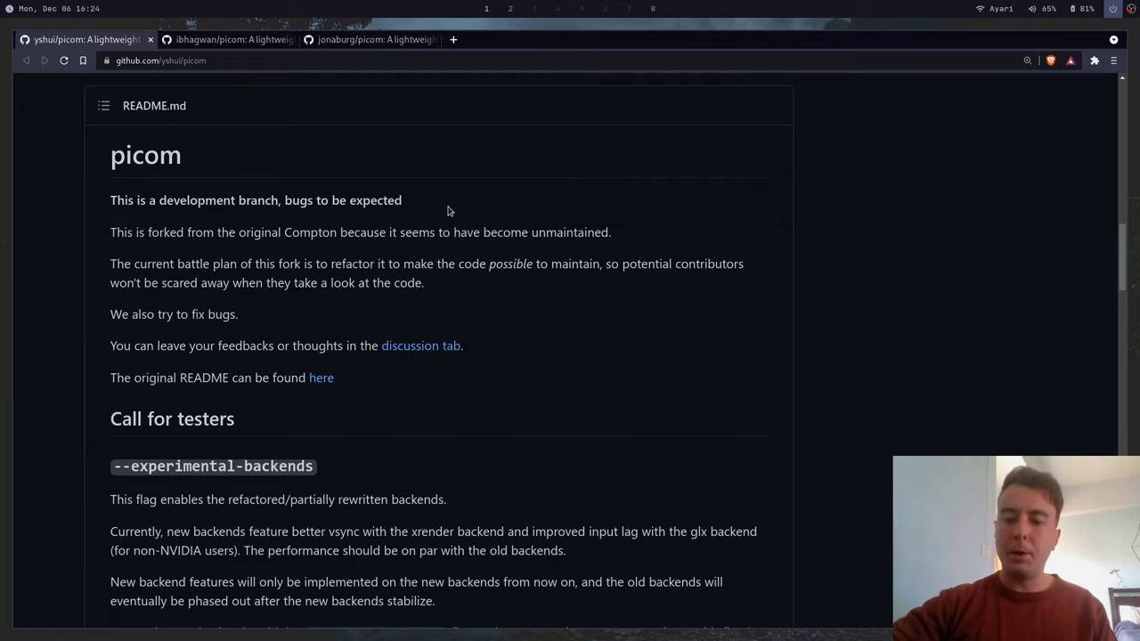
# Step: Open a terminal beside the browser, enlarge its text and enter the install command yay -S picom-git without running it
pyautogui.press('super+Return')
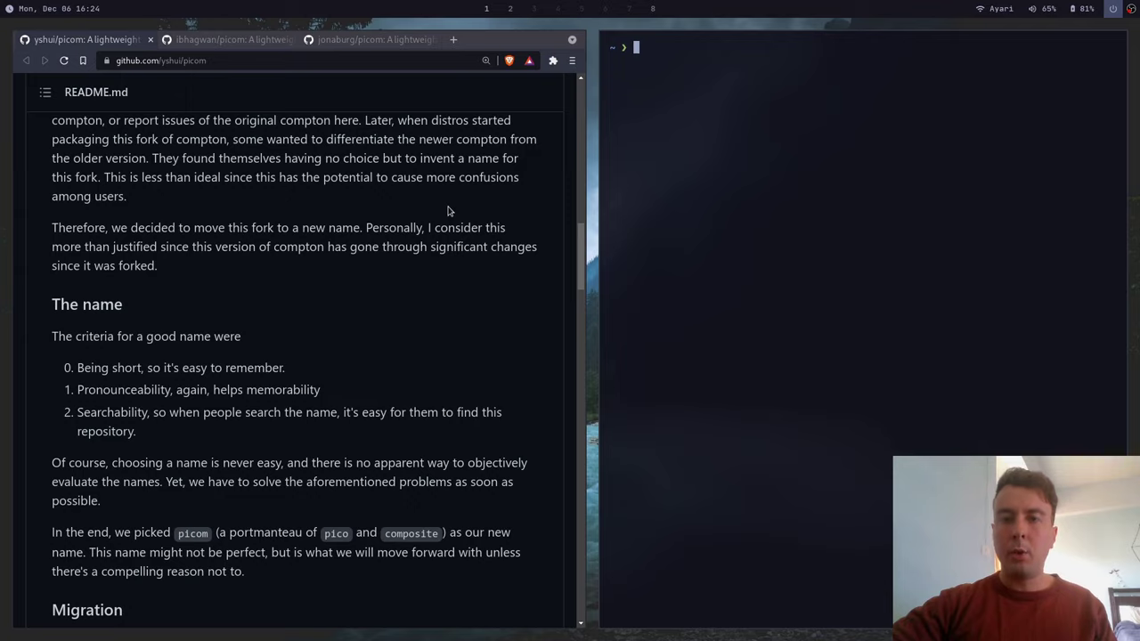
pyautogui.hotkey('ctrl', '=')
pyautogui.hotkey('ctrl', '=')
pyautogui.hotkey('ctrl', '=')
pyautogui.write('yay')
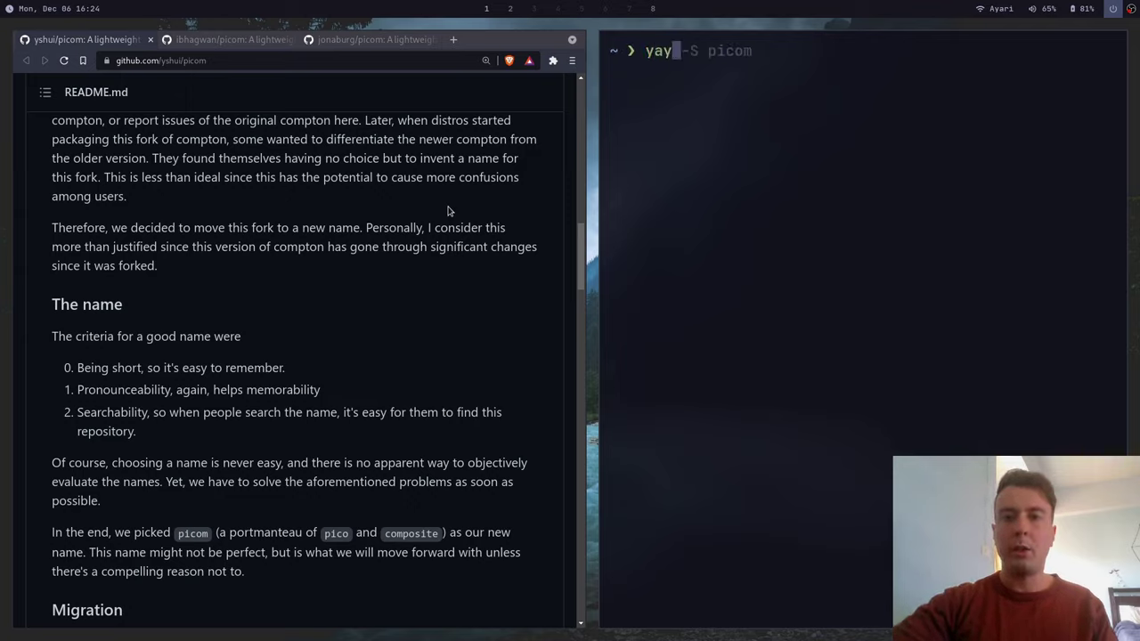
pyautogui.write(' -S p')
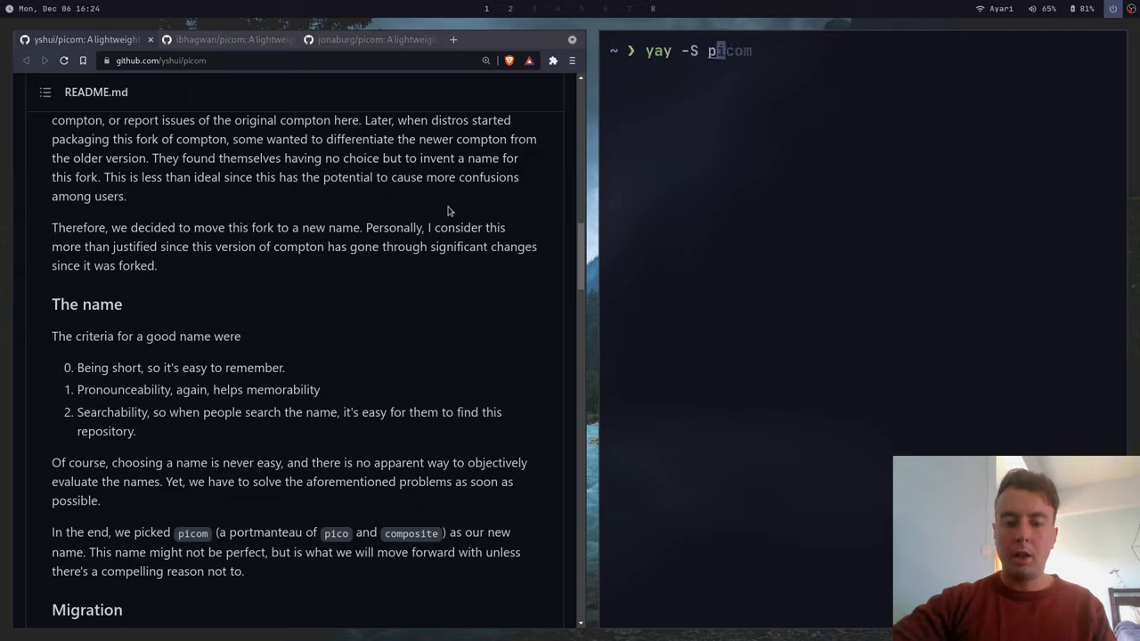
pyautogui.write('icom-git')
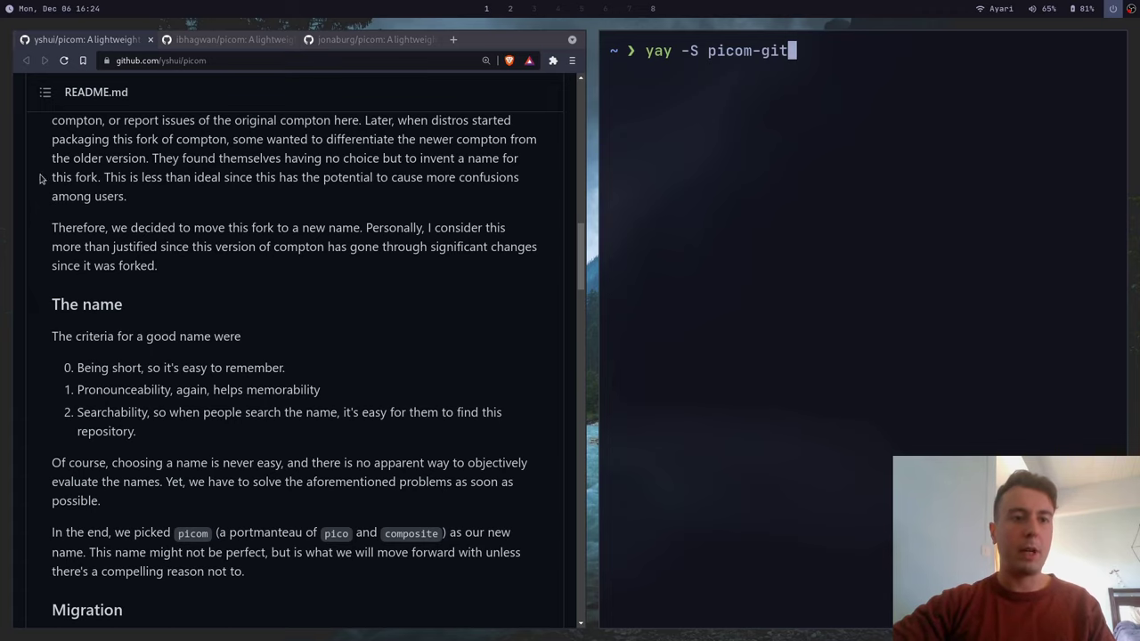
# Step: Review the build dependencies and build commands in the yshui/picom README
pyautogui.scroll(-1, 33, 218)
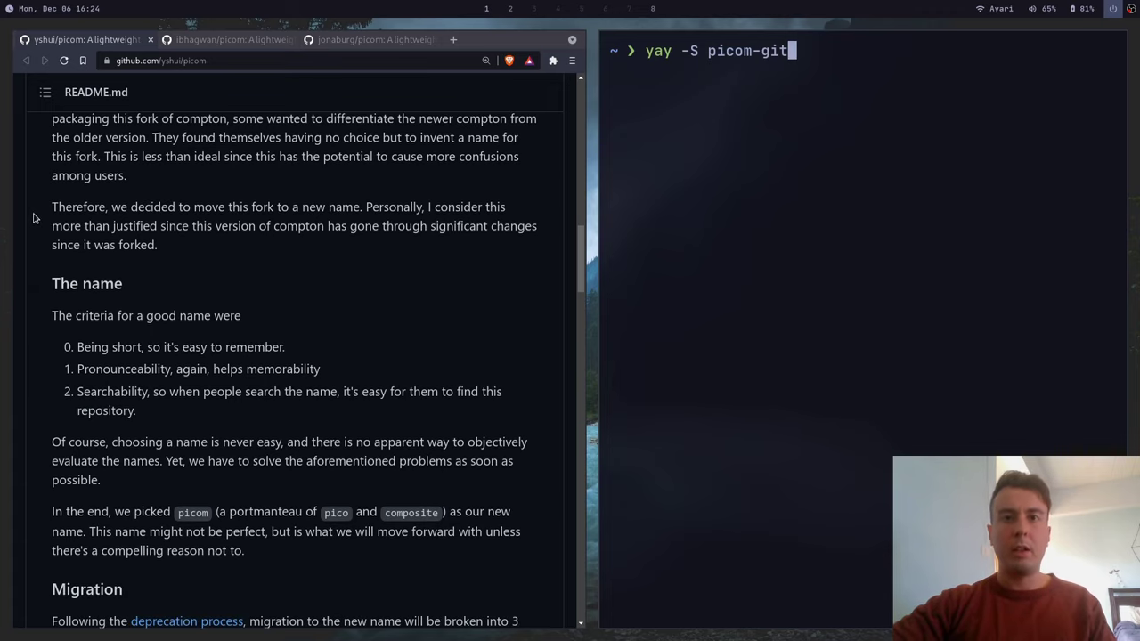
pyautogui.scroll(-10, 33, 218)
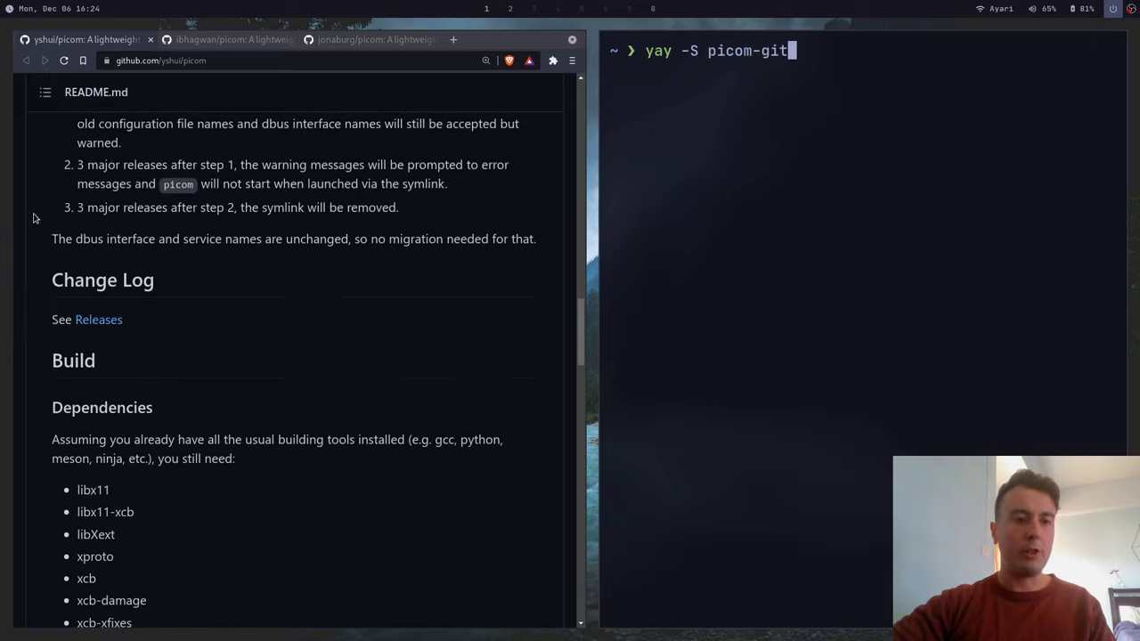
pyautogui.scroll(-5, 33, 217)
pyautogui.scroll(1, 32, 217)
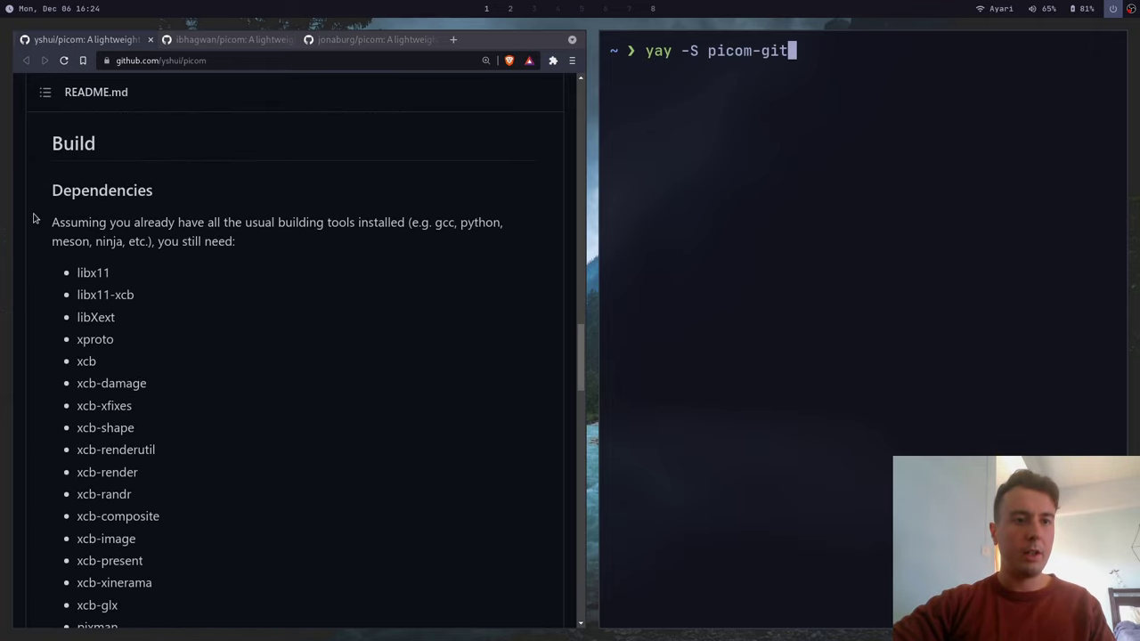
pyautogui.scroll(-8, 33, 217)
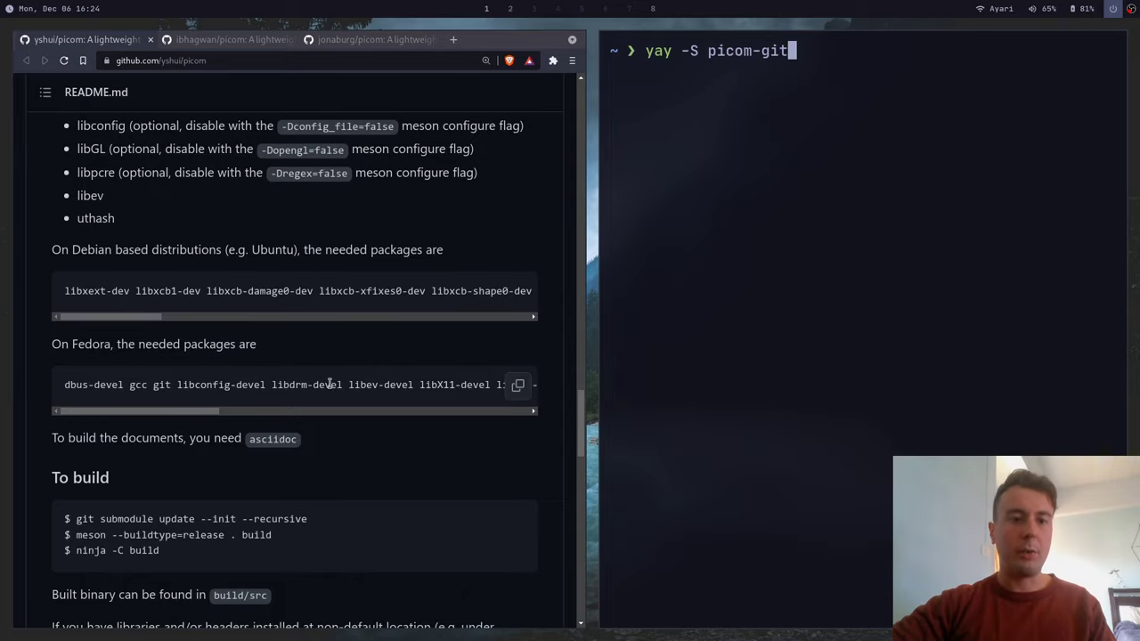
pyautogui.scroll(-5, 400, 407)
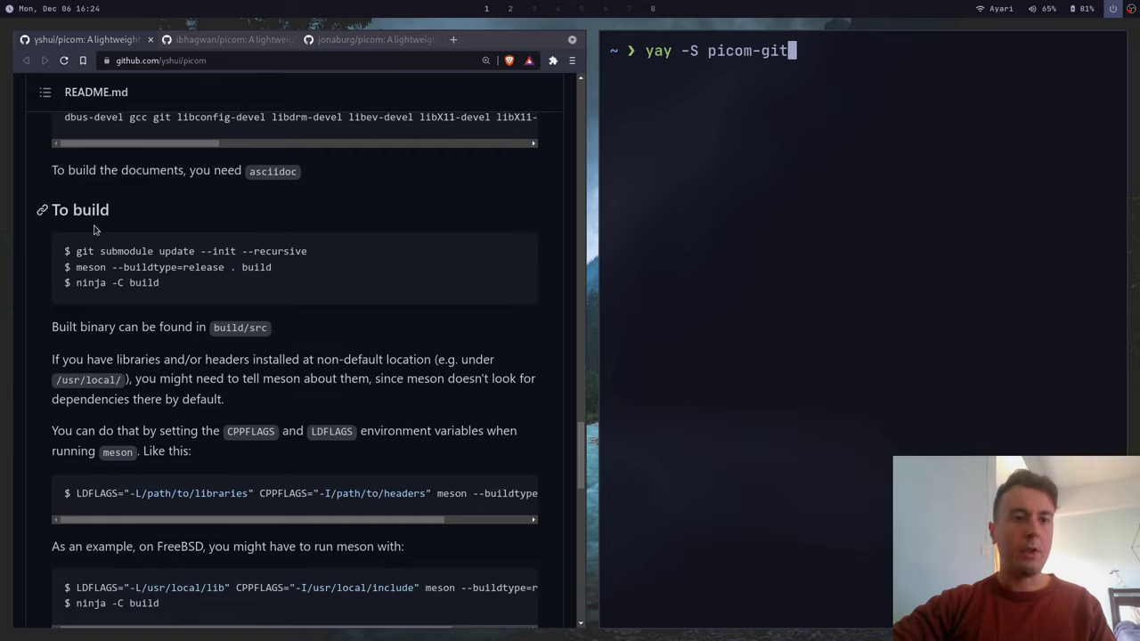
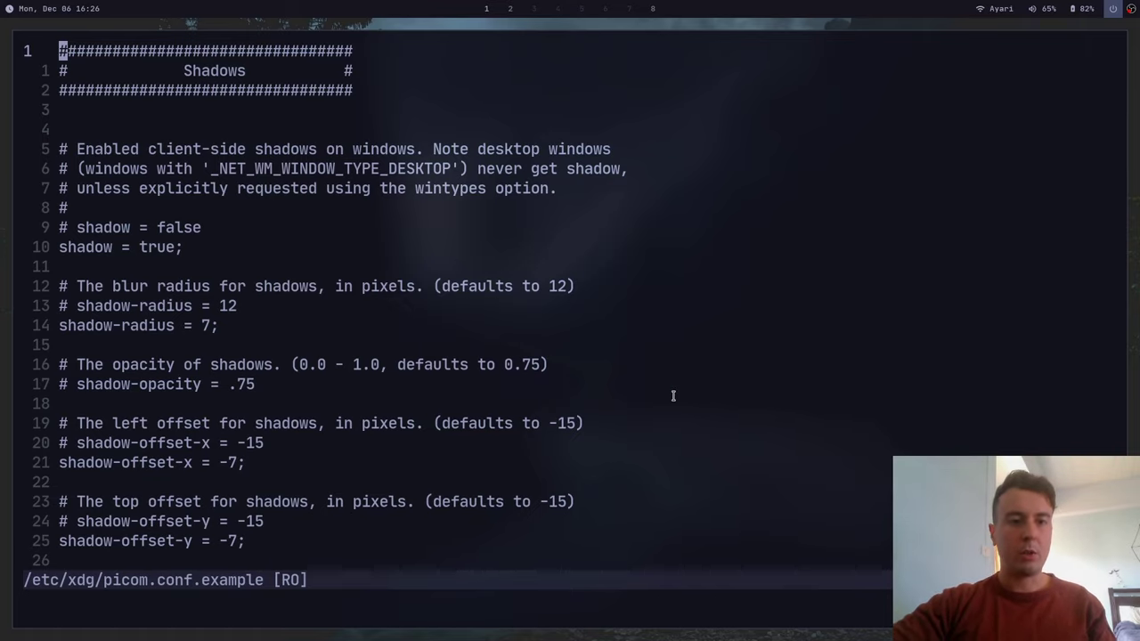
# Step: Look through the corners and background-blurring options in /etc/xdg/picom.conf.example
pyautogui.scroll(-20, 674, 395)
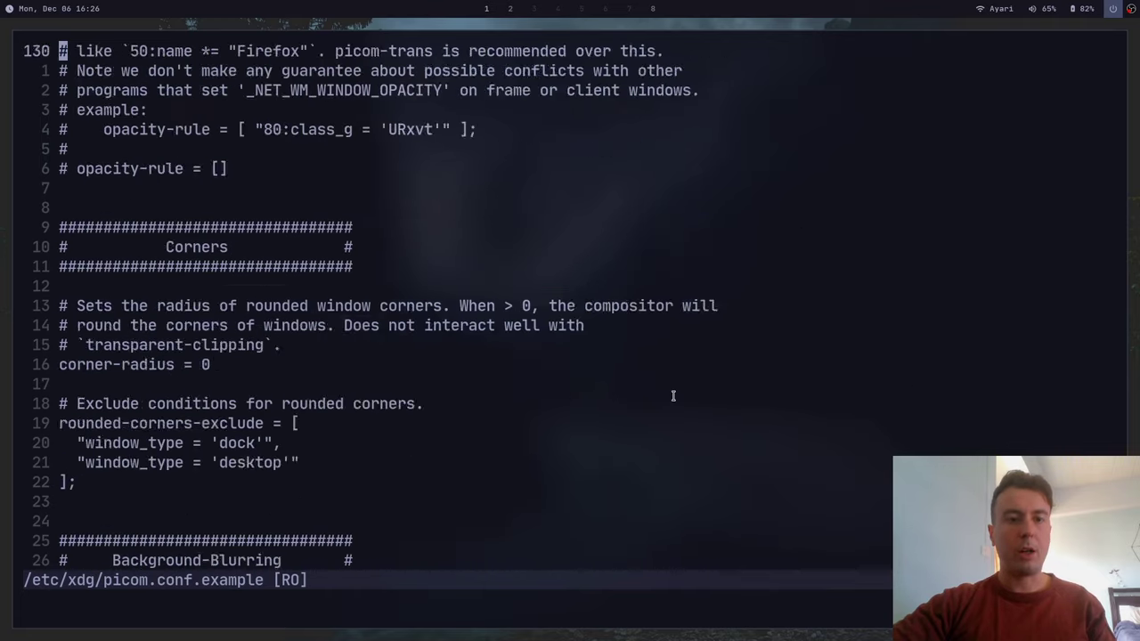
pyautogui.scroll(-13, 673, 396)
# Step: Open a new terminal beside the example configuration and change to the .config/picom directory
pyautogui.press('super+Return')
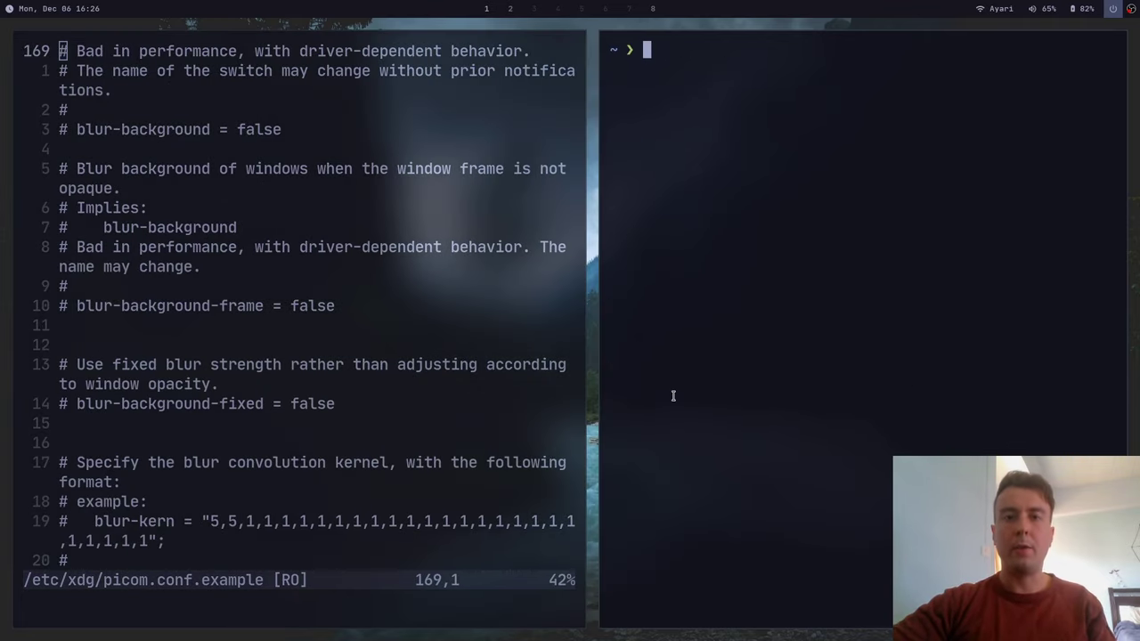
pyautogui.write('m')
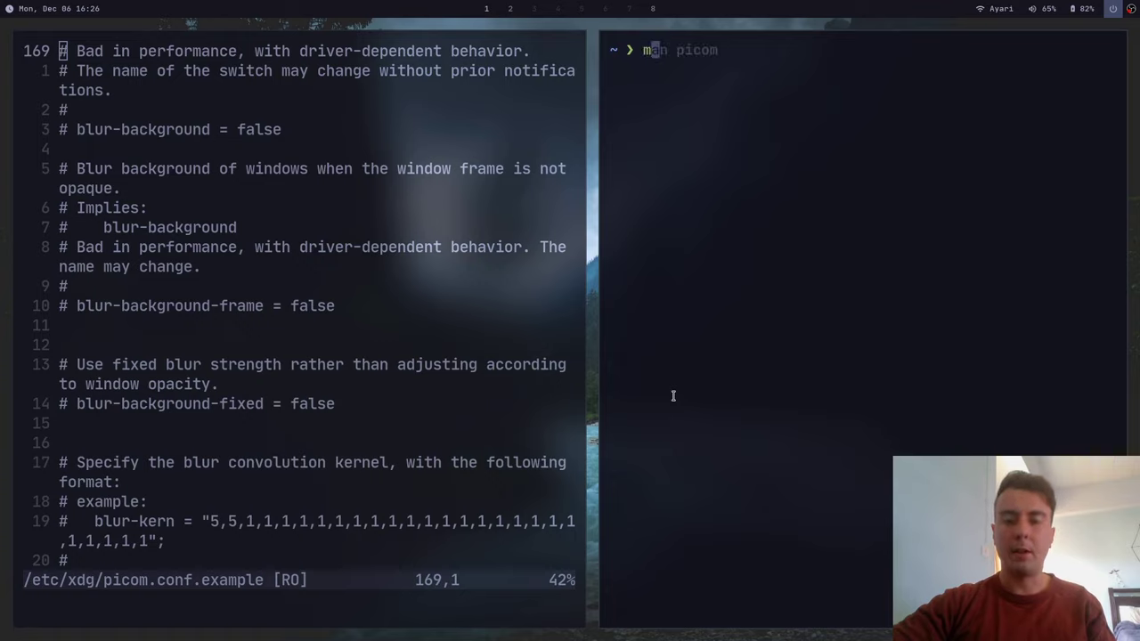
pyautogui.write('kdir .')
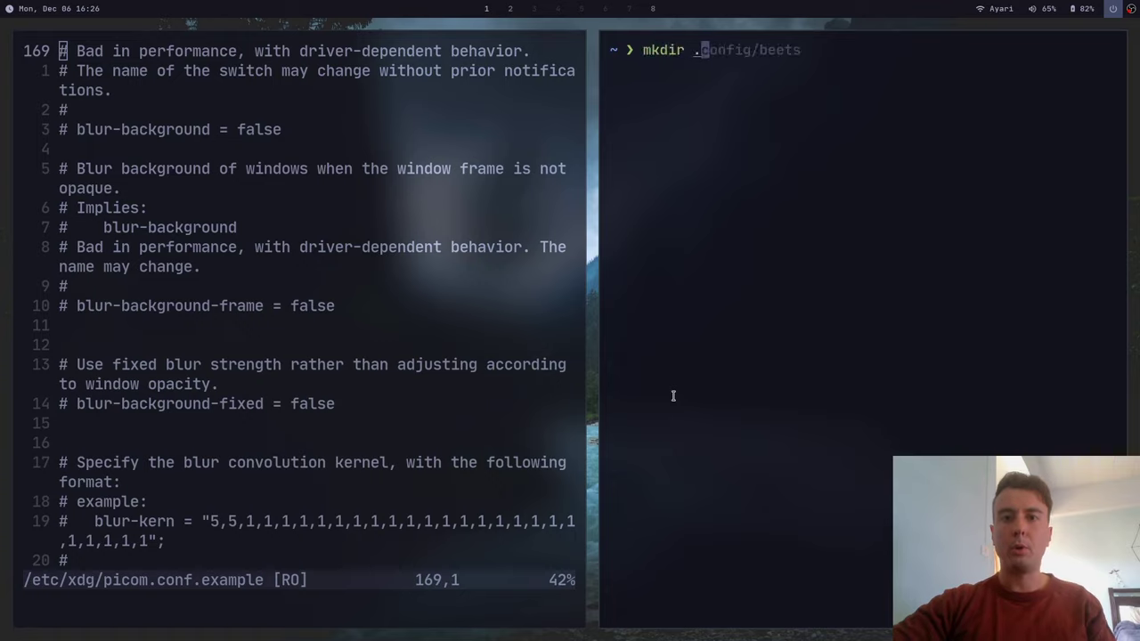
pyautogui.write('config/pic')
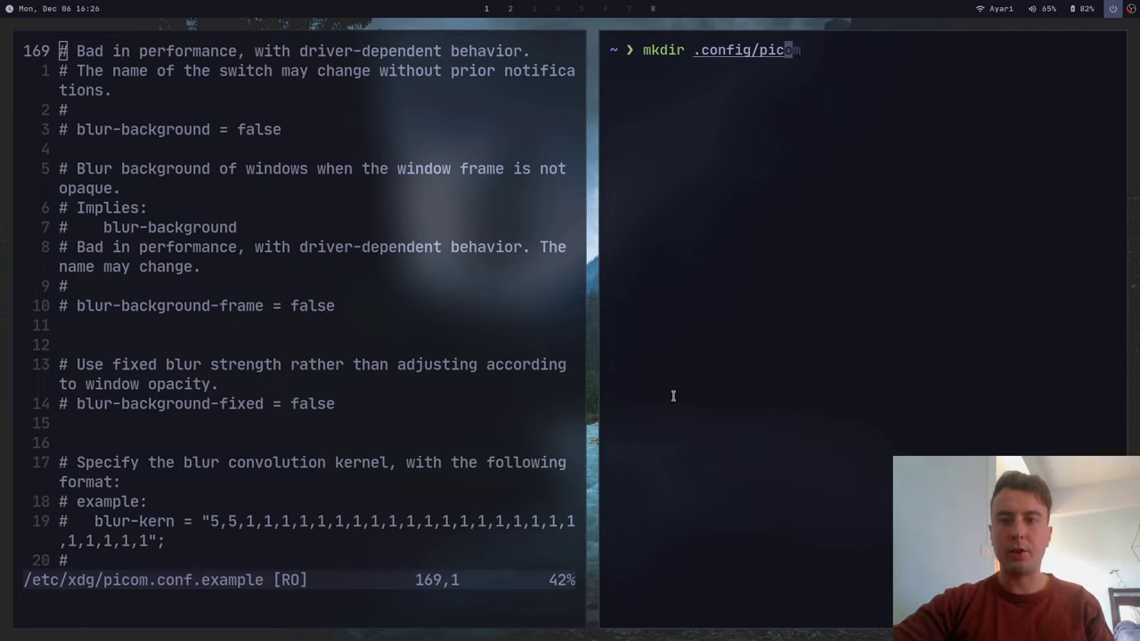
pyautogui.write('om')
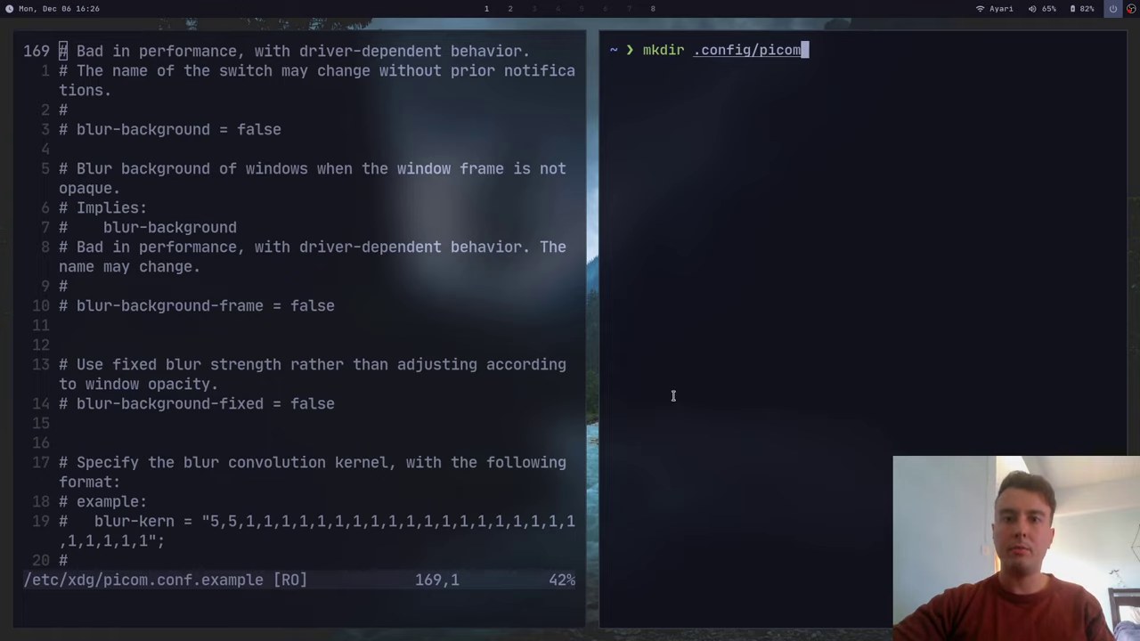
pyautogui.hotkey('ctrl', 'a')
pyautogui.hotkey('alt', 'd')
pyautogui.write('cd')
pyautogui.press('Return')
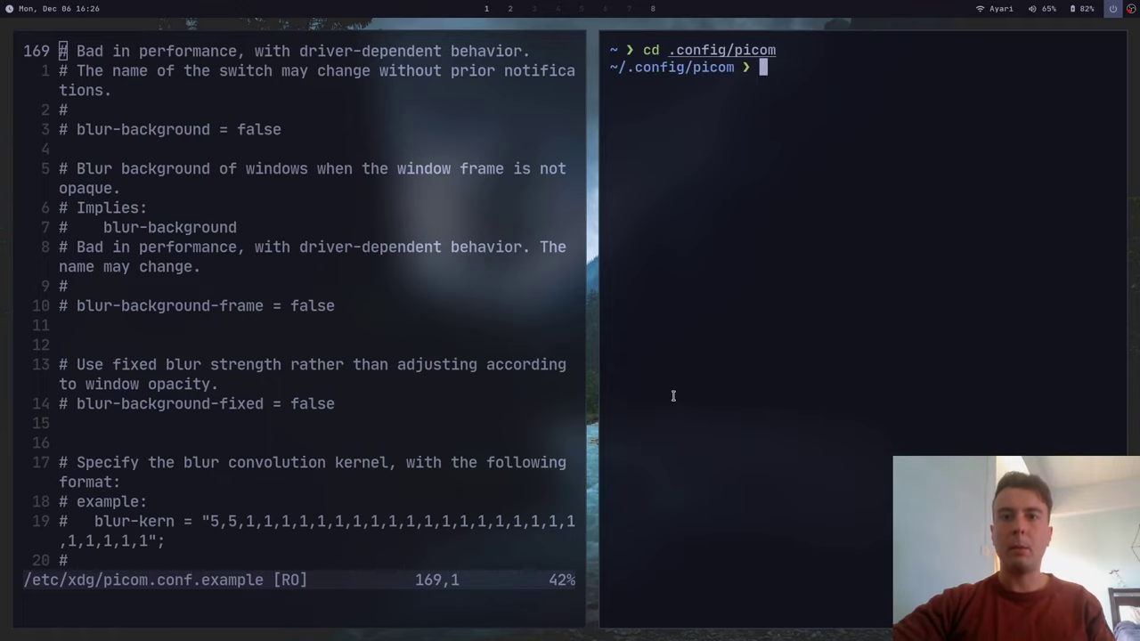
# Step: Open picom.conf in Vim and quit the editor showing the example configuration
pyautogui.write('vim con')
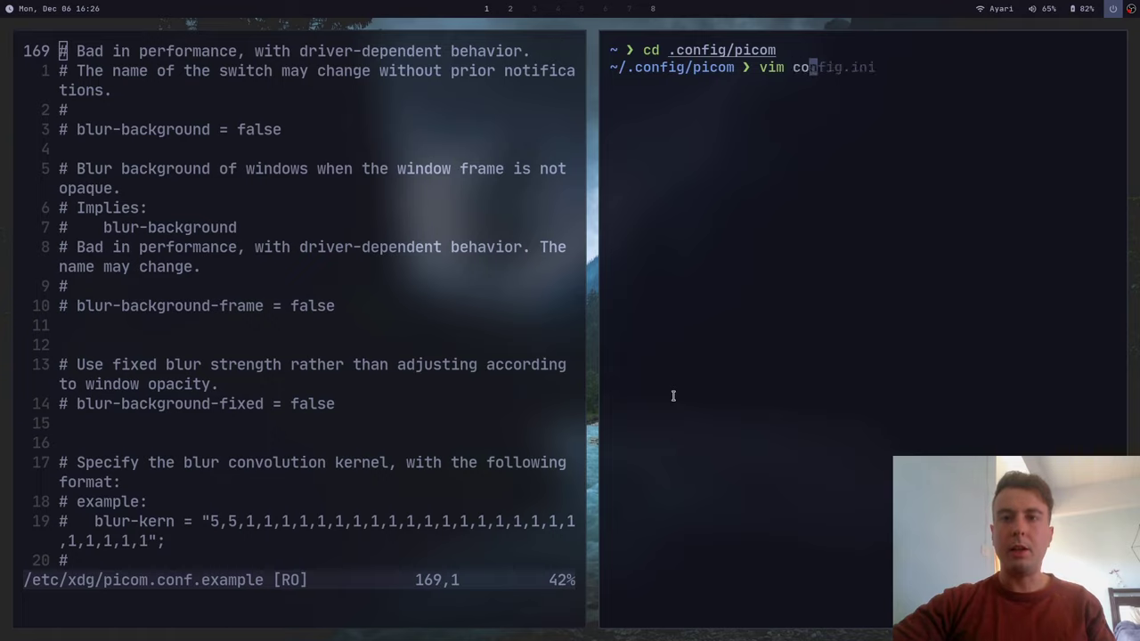
pyautogui.press('BackSpace')
pyautogui.press('BackSpace')
pyautogui.press('BackSpace')
pyautogui.write('pic')
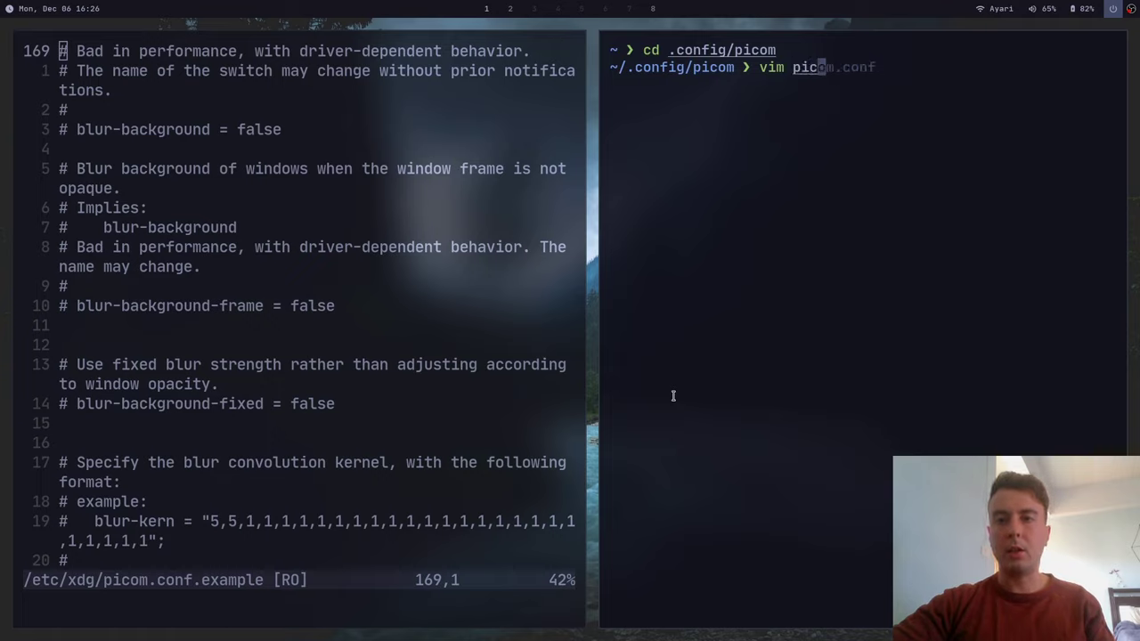
pyautogui.press('Right')
pyautogui.press('Return')
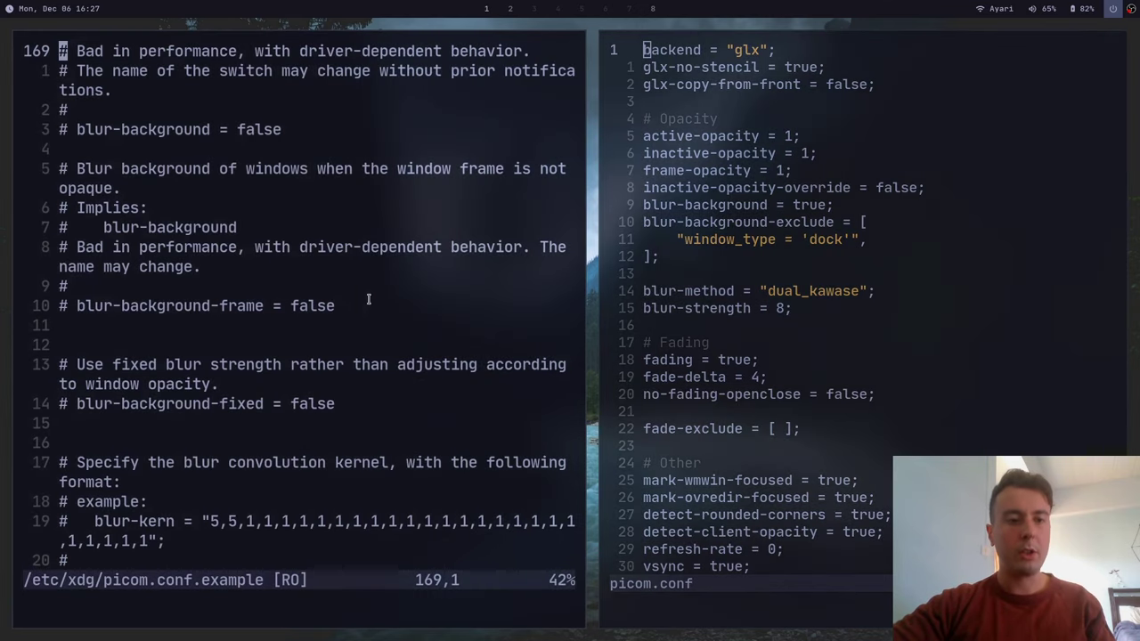
pyautogui.write(':q')
pyautogui.press('Return')
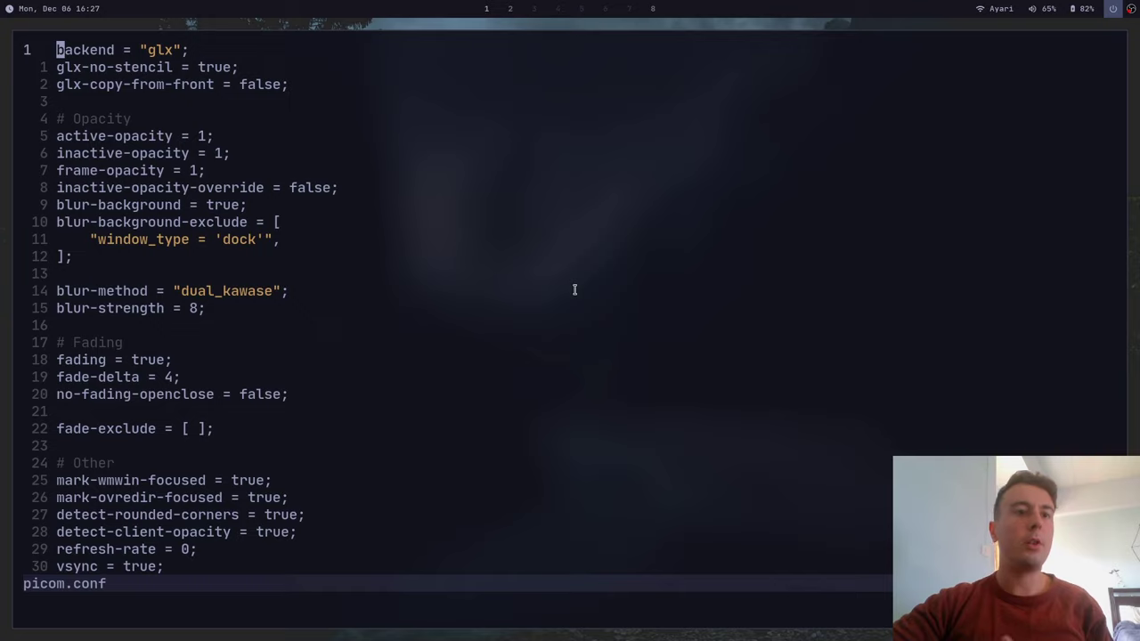
# Step: Review the backend setting and the glx-no-stencil and glx-copy-from-front options at the start of picom.conf
pyautogui.press('j')
pyautogui.press('k')
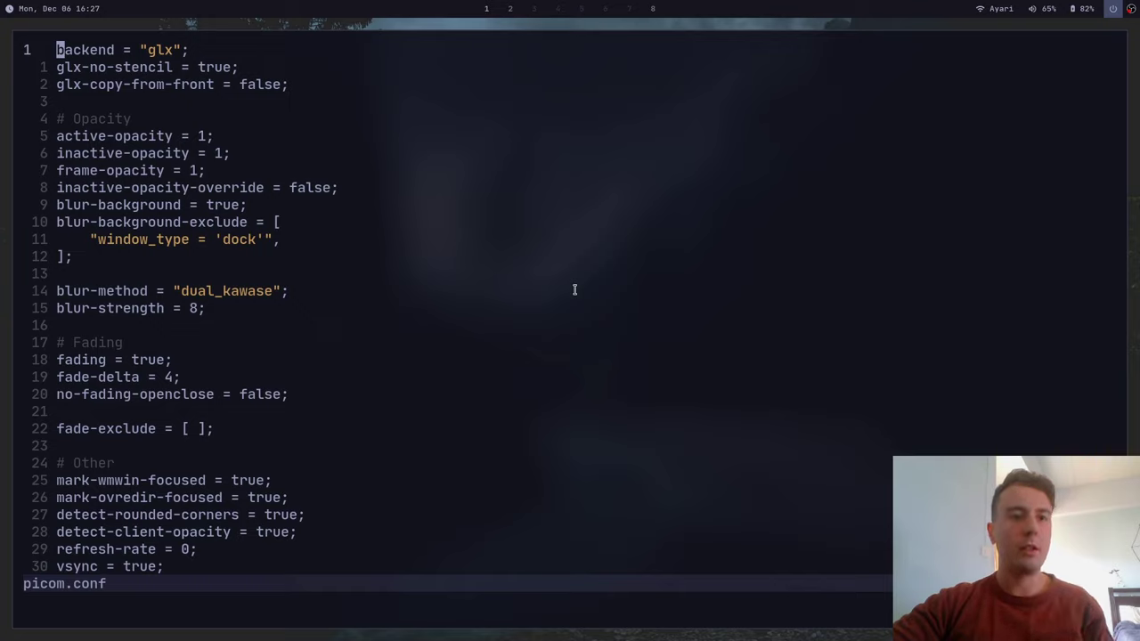
pyautogui.press('w')
pyautogui.press('w')
pyautogui.press('l')
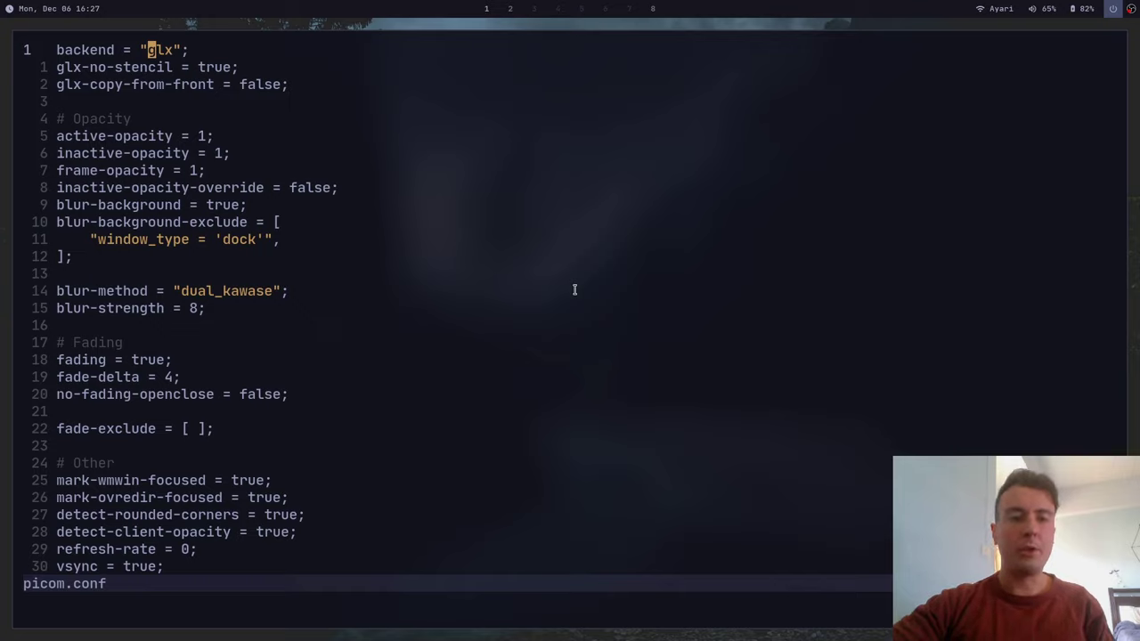
pyautogui.press('l')
pyautogui.press('l')
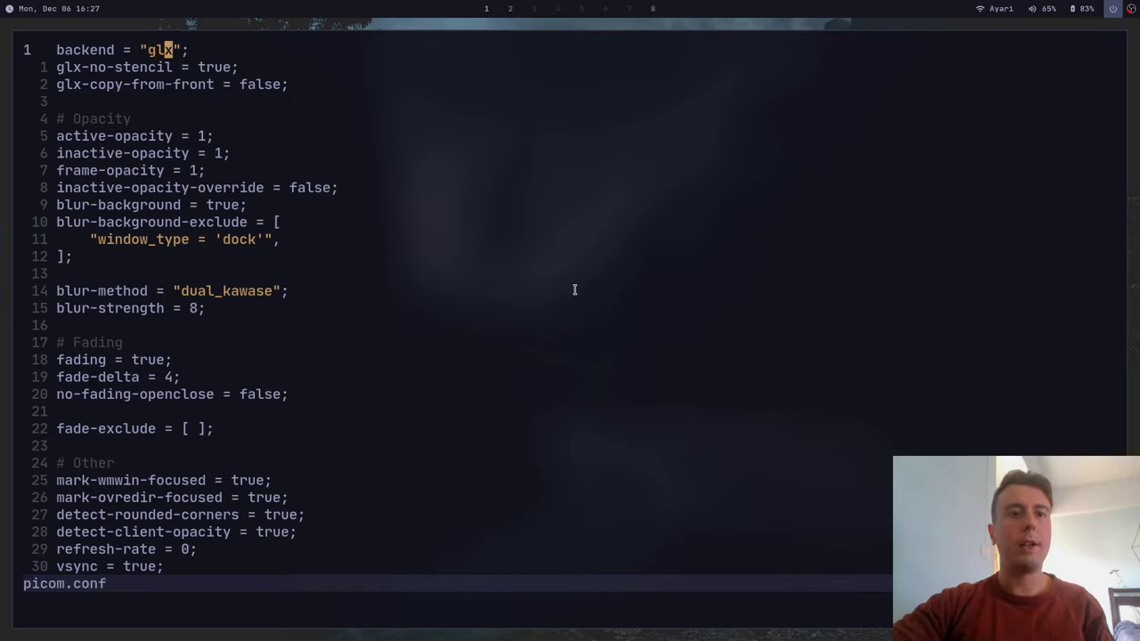
pyautogui.press('h')
pyautogui.press('h')
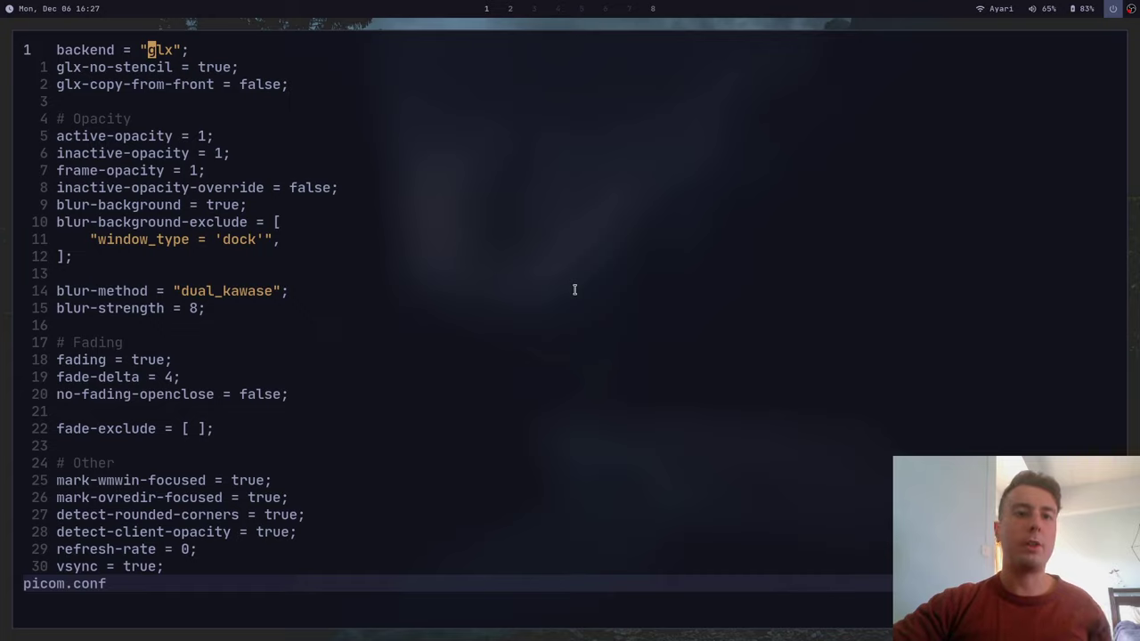
pyautogui.press('l')
pyautogui.press('l')
pyautogui.press('h')
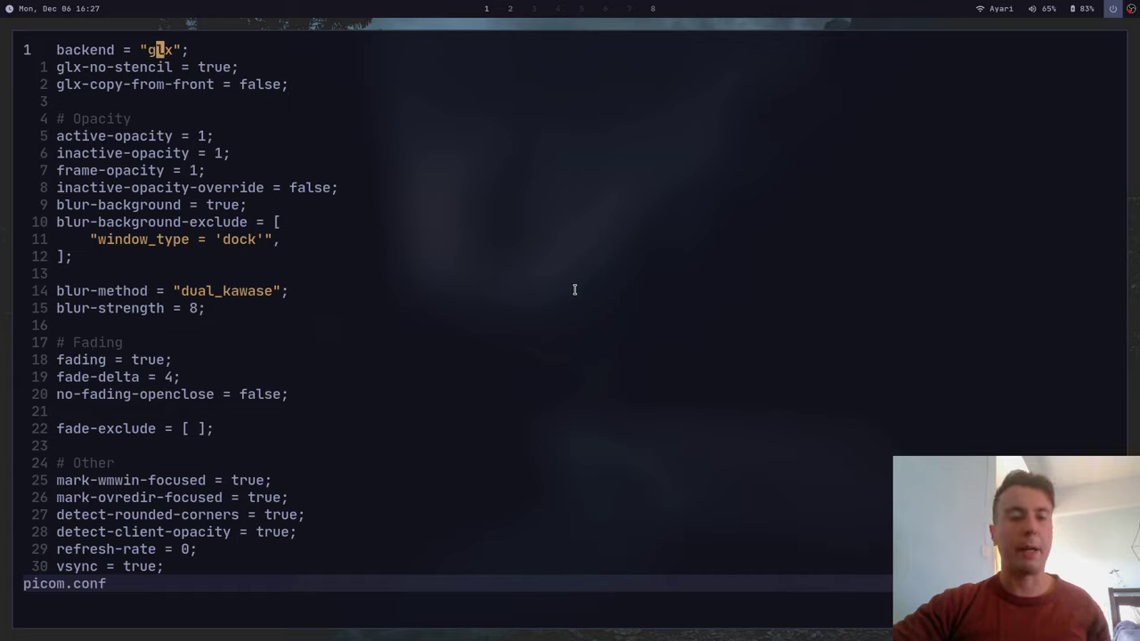
pyautogui.press('h')
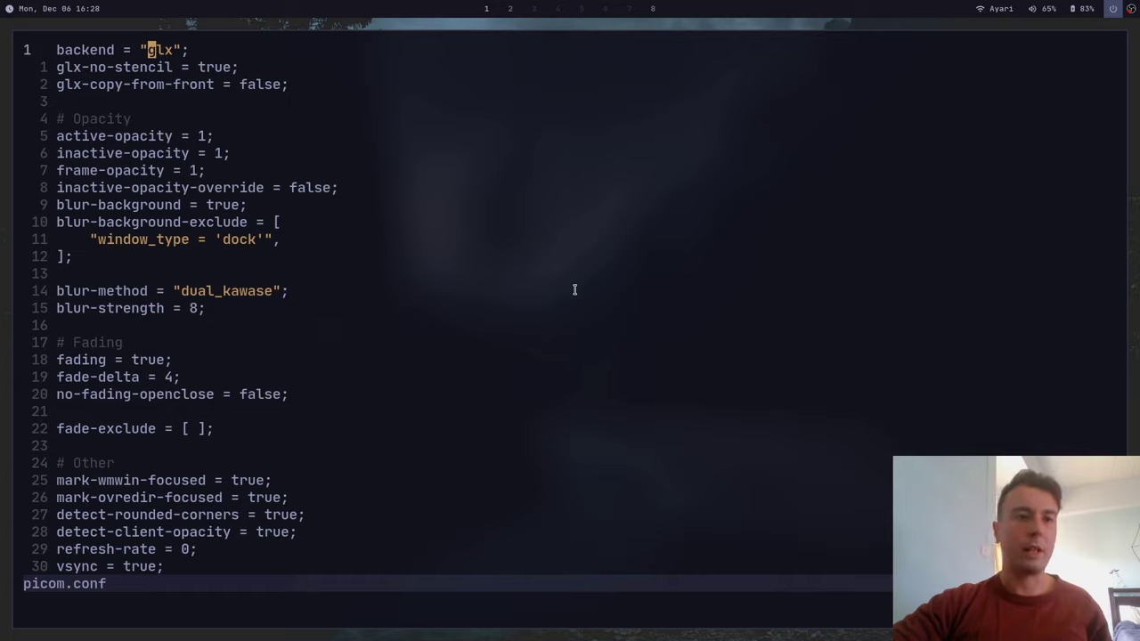
pyautogui.press('j')
pyautogui.press('j')
pyautogui.press('k')
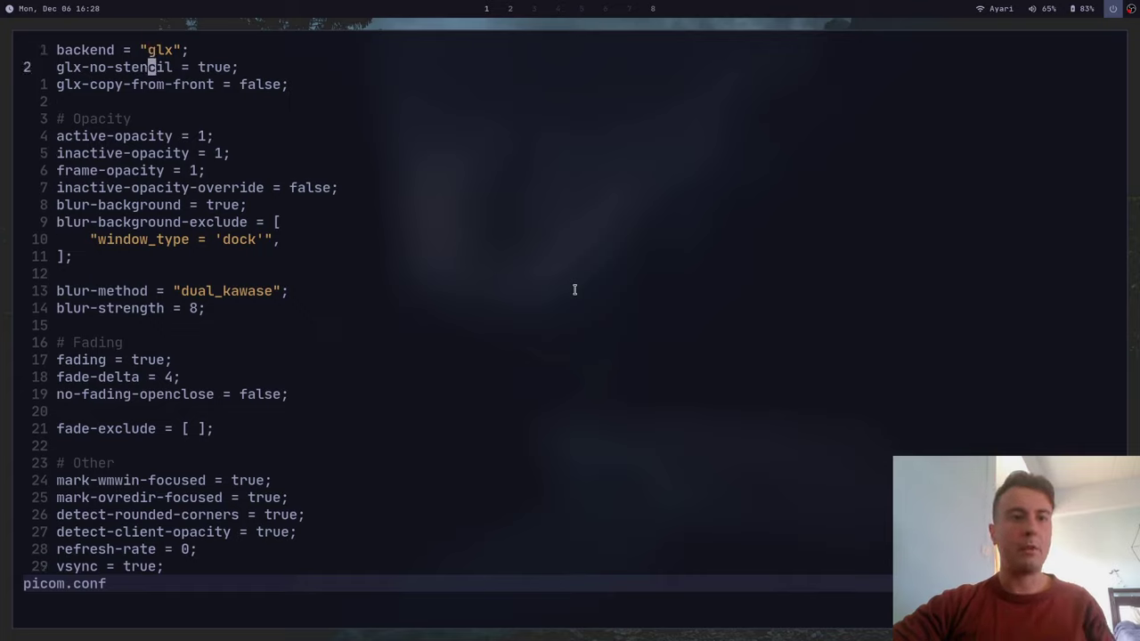
pyautogui.press('j')
pyautogui.press('k')
pyautogui.press('j')
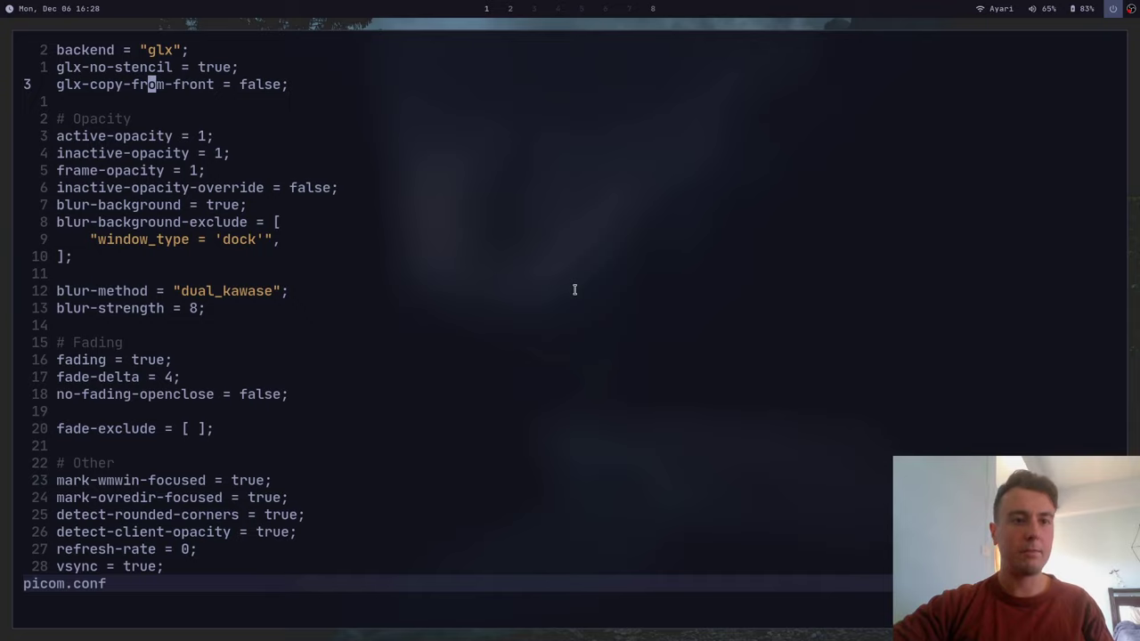
# Step: Look through the Opacity section of picom.conf, from active-opacity down to the background blur options
pyautogui.press('j')
pyautogui.press('j')
pyautogui.press('j')
pyautogui.press('j')
pyautogui.press('k')
pyautogui.press('k')
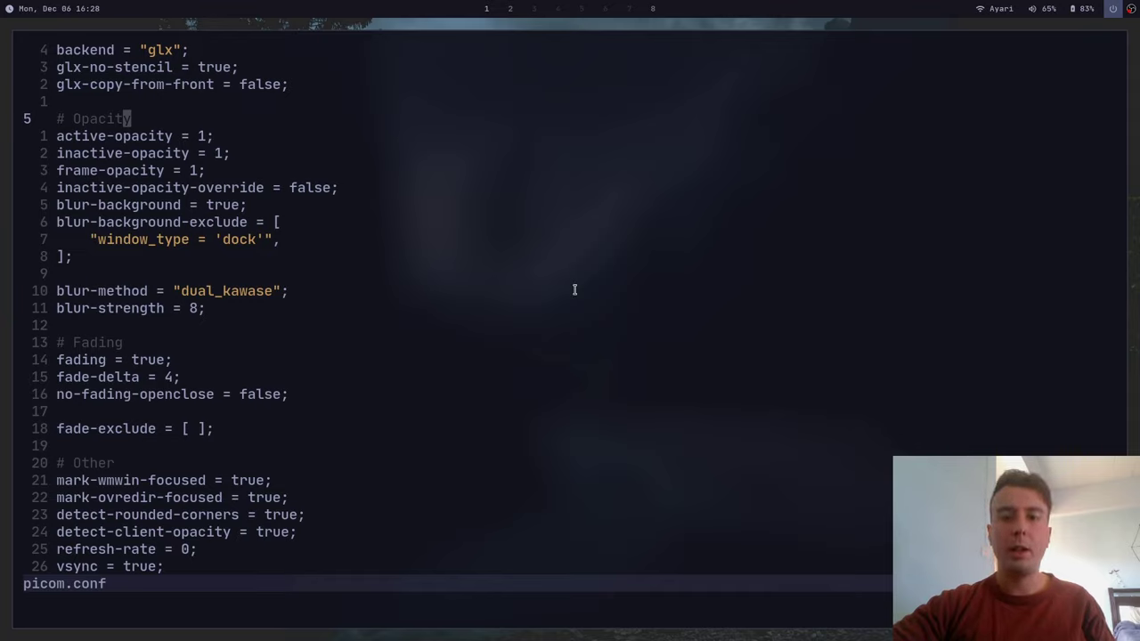
pyautogui.press('j')
pyautogui.press('k')
pyautogui.press('j')
pyautogui.press('k')
pyautogui.press('j')
pyautogui.press('j')
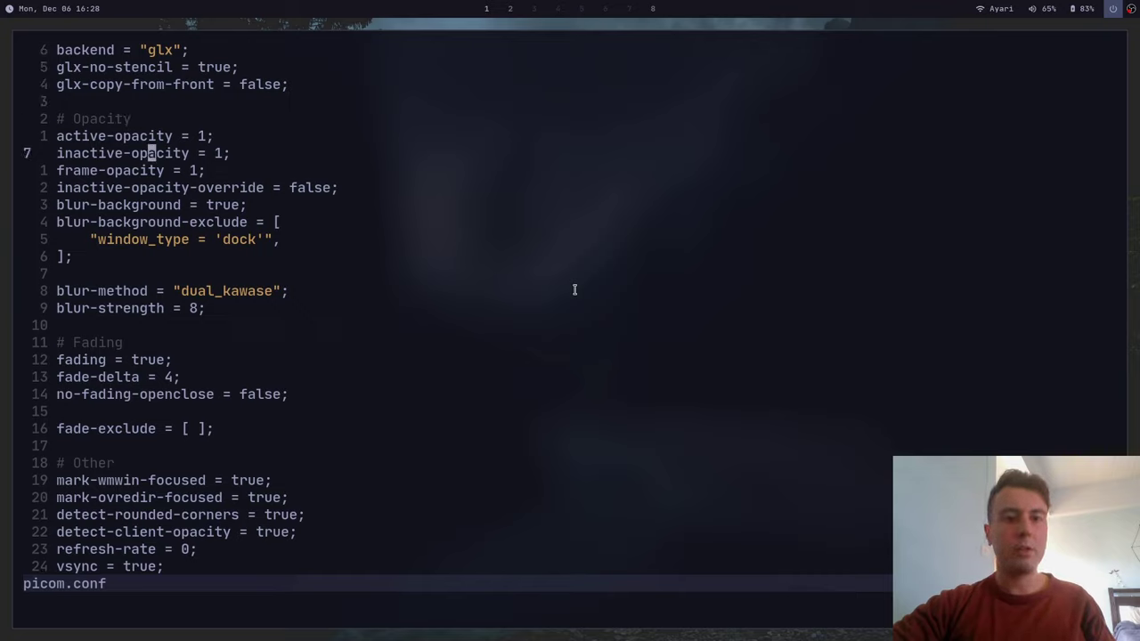
pyautogui.press('j')
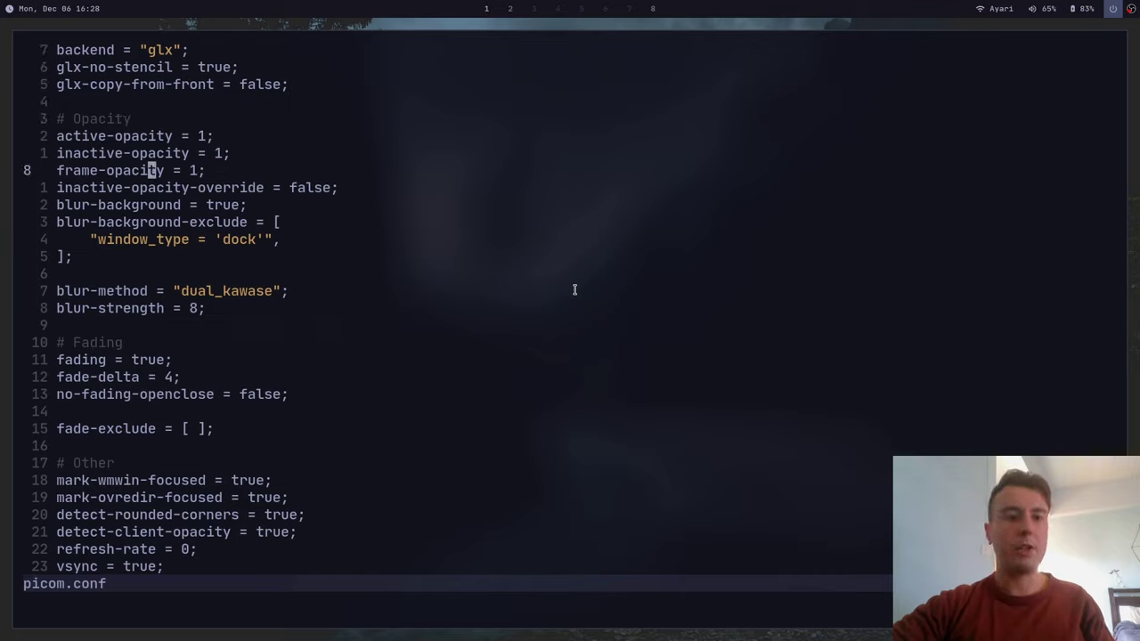
pyautogui.press('j')
pyautogui.press('j')
pyautogui.press('j')
pyautogui.press('j')
pyautogui.press('j')
pyautogui.press('k')
pyautogui.press('k')
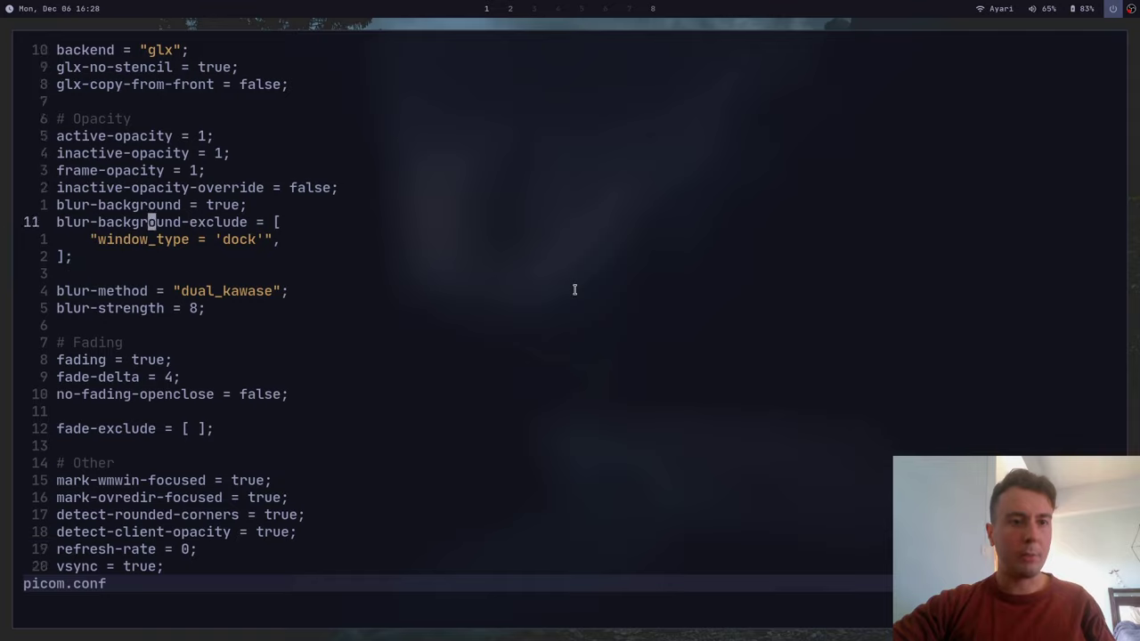
# Step: Comment out the blur-method and blur-strength lines with # and save picom.conf
pyautogui.press('j')
pyautogui.press('j')
pyautogui.press('j')
pyautogui.press('j')
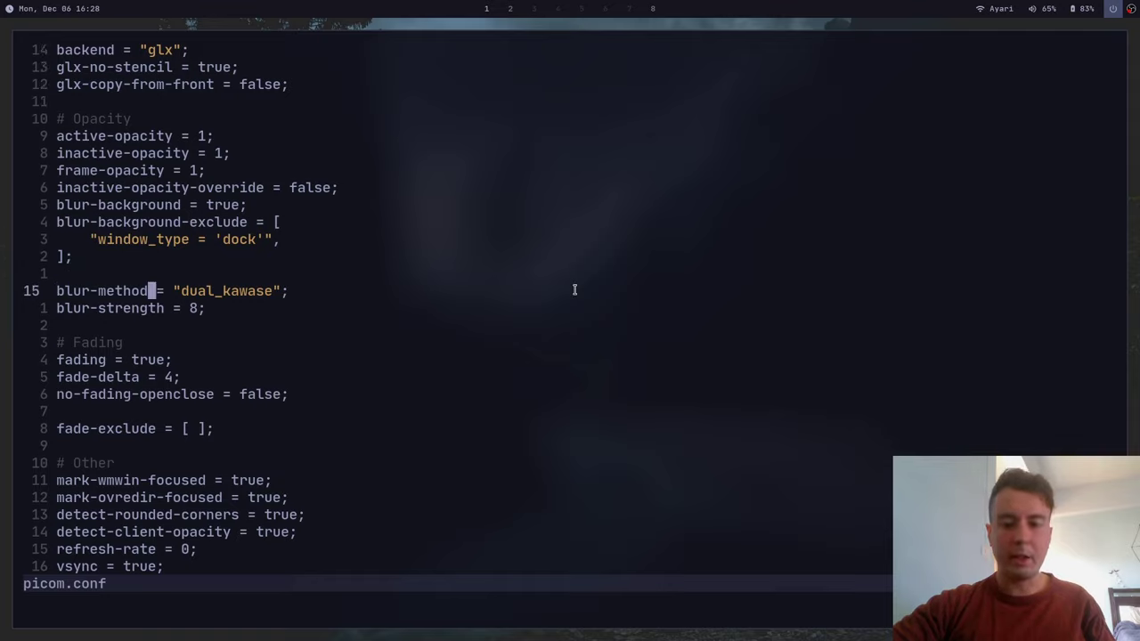
pyautogui.write('0i#')
pyautogui.press('Escape')
pyautogui.press('j')
pyautogui.press('.')
pyautogui.write(':w')
pyautogui.press('Return')
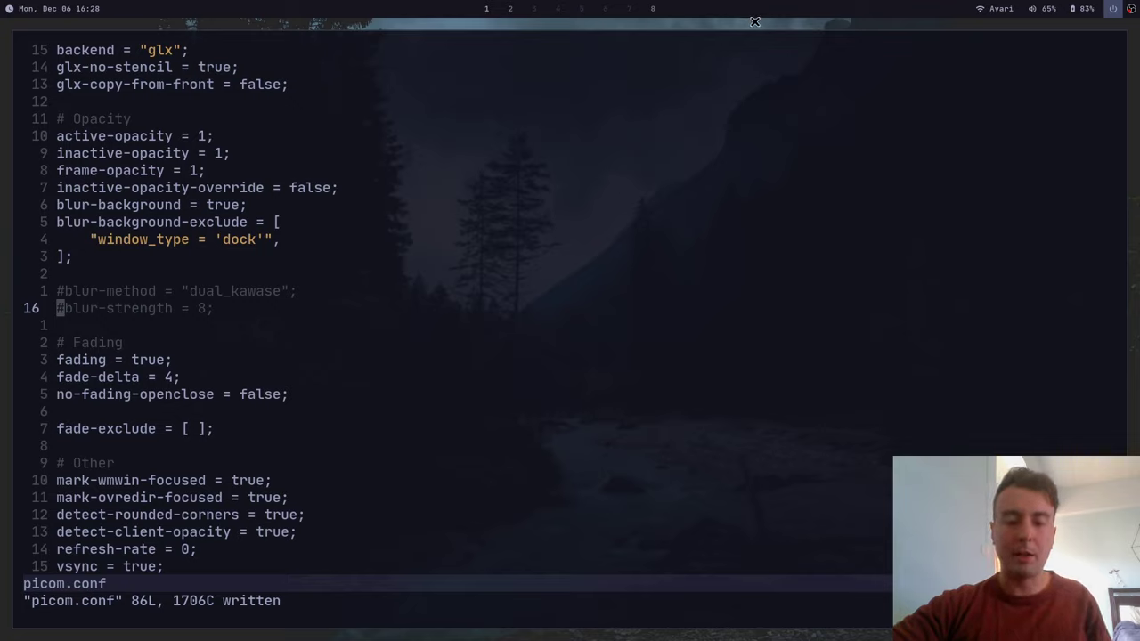
# Step: Set active-opacity to 0.5, save picom.conf, and open a browser window beside the editor to preview the transparency
pyautogui.press('k')
pyautogui.press('k')
pyautogui.press('k')
pyautogui.press('k')
pyautogui.press('k')
pyautogui.press('k')
pyautogui.press('k')
pyautogui.press('k')
pyautogui.press('k')
pyautogui.press('k')
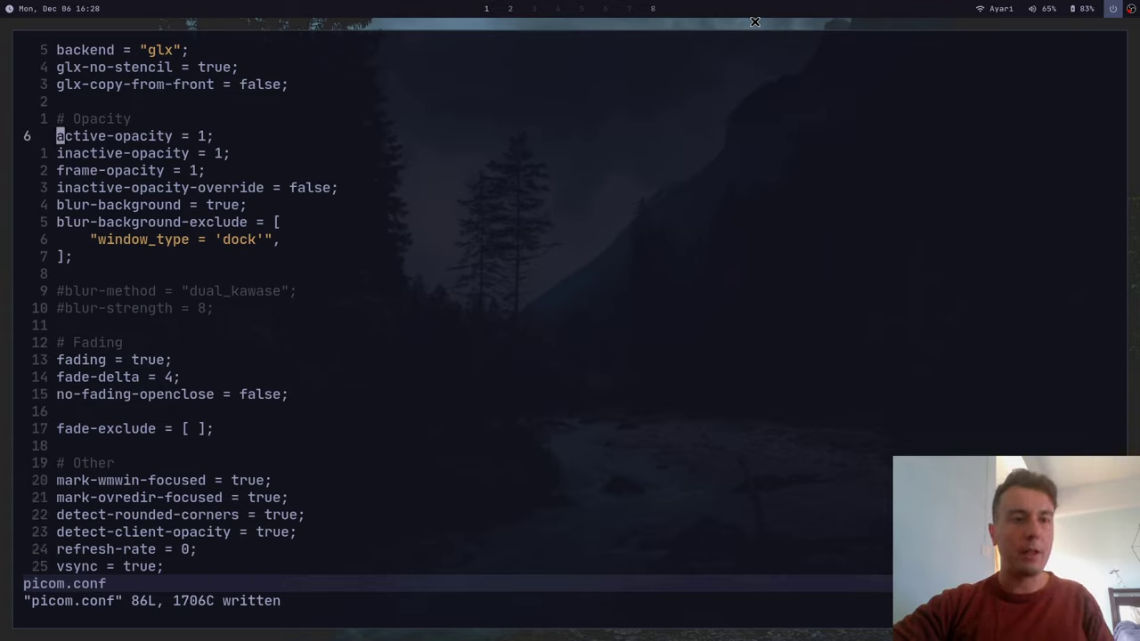
pyautogui.press('$')
pyautogui.press('j')
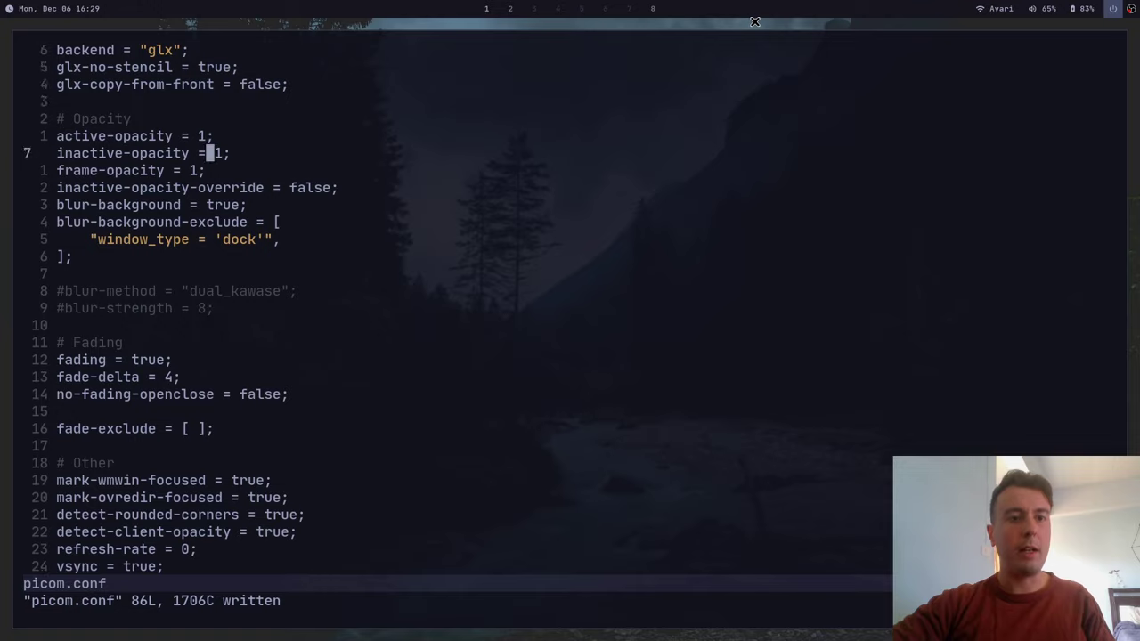
pyautogui.press('l')
pyautogui.press('k')
pyautogui.press('h')
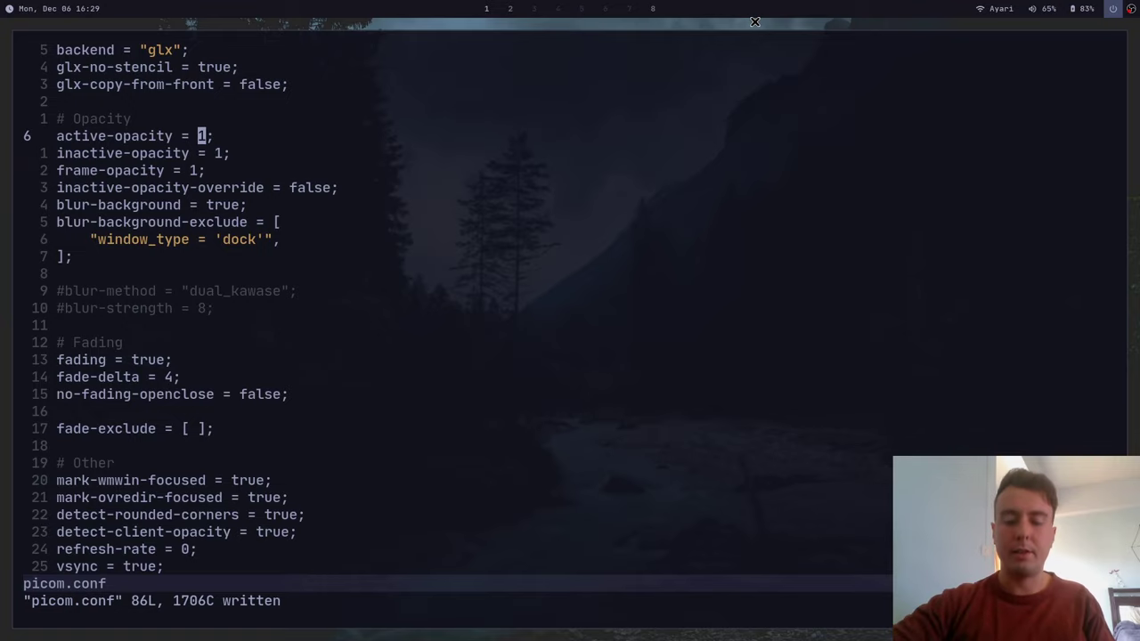
pyautogui.press('i')
pyautogui.press('Delete')
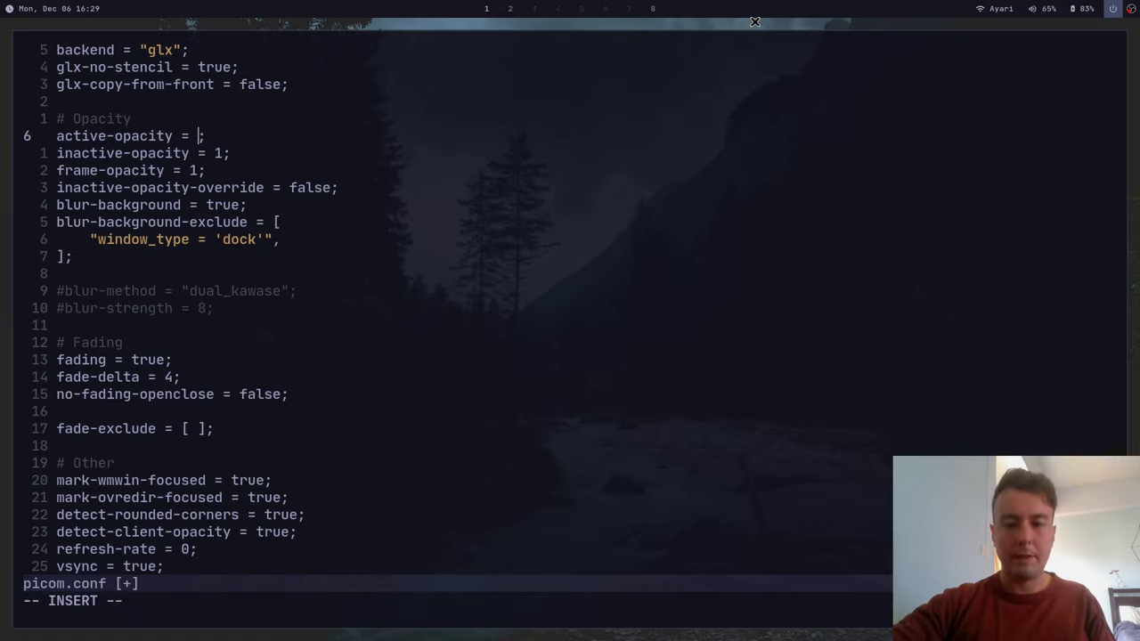
pyautogui.write('0.5')
pyautogui.press('Escape')
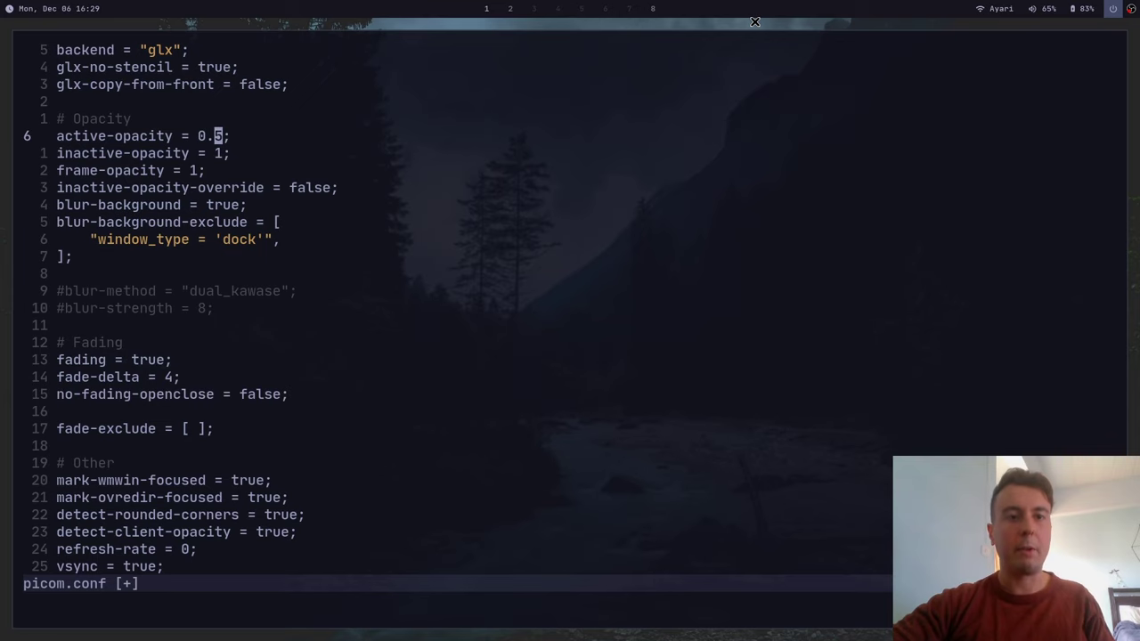
pyautogui.write(':w')
pyautogui.press('Return')
pyautogui.press('super+Return')
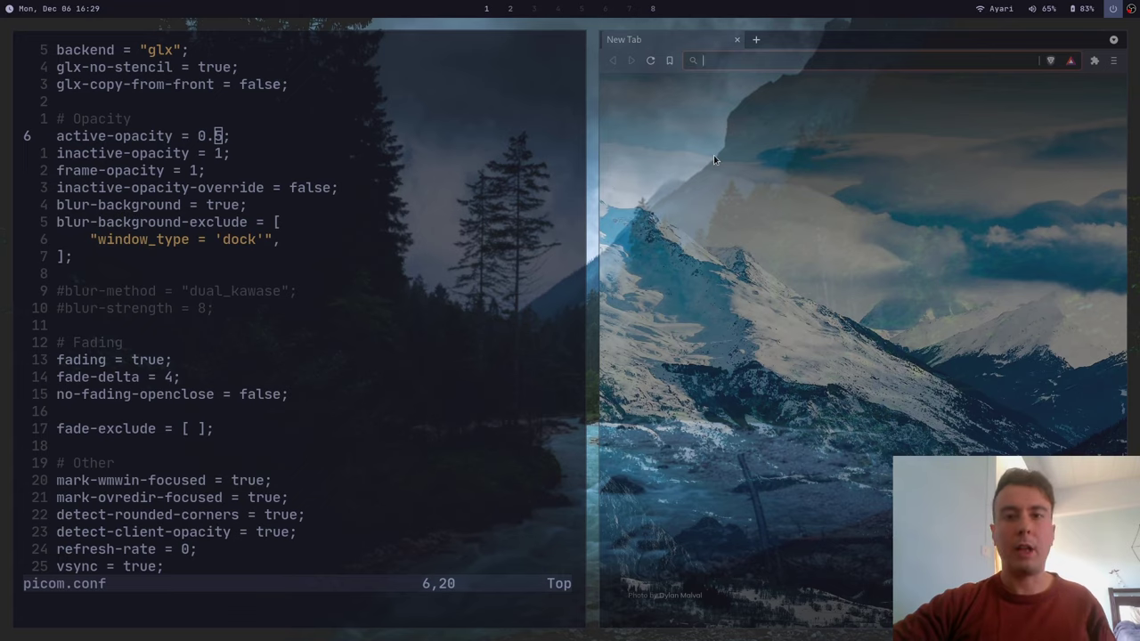
# Step: Close the browser window, undo the active-opacity change and save picom.conf
pyautogui.press('super+q')
pyautogui.write('u')
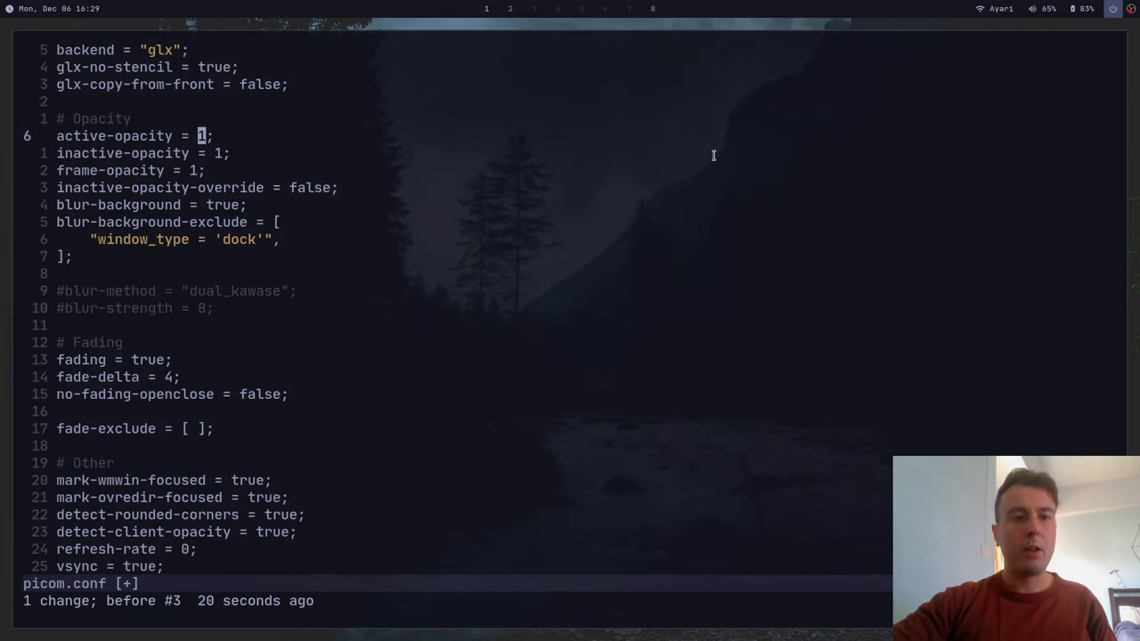
pyautogui.write(':w')
pyautogui.press('Return')
# Step: Go to line 55 of picom.conf and examine the opacity-rule block above the shadow settings
pyautogui.press('5')
pyautogui.press('5')
pyautogui.press('G')
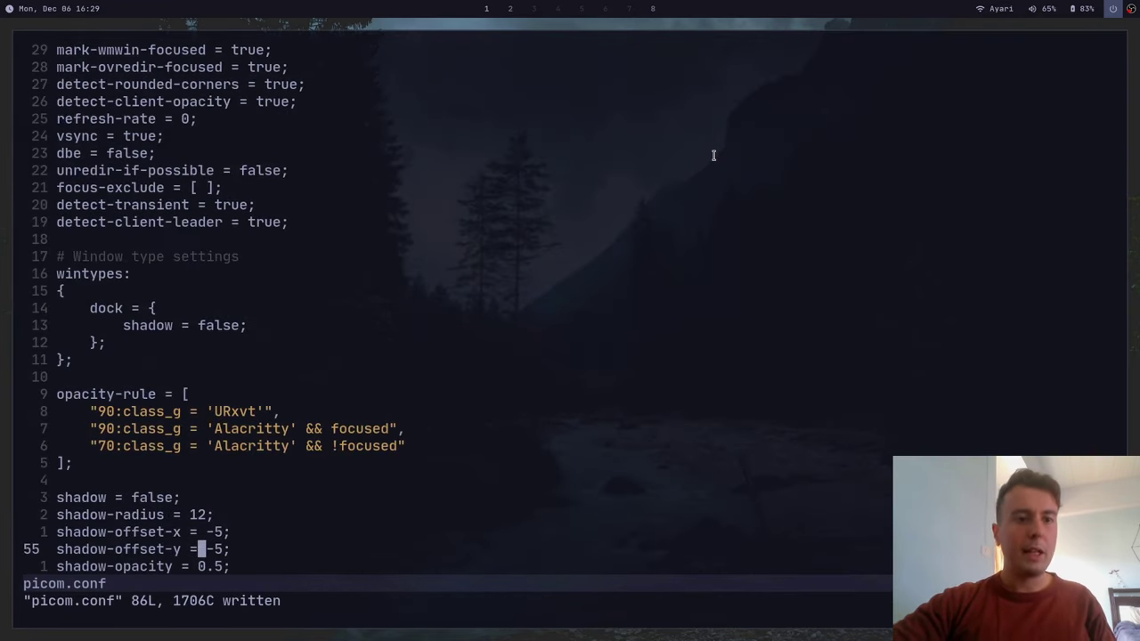
pyautogui.press('k')
pyautogui.press('k')
pyautogui.press('k')
pyautogui.press('k')
pyautogui.press('k')
pyautogui.press('k')
pyautogui.press('j')
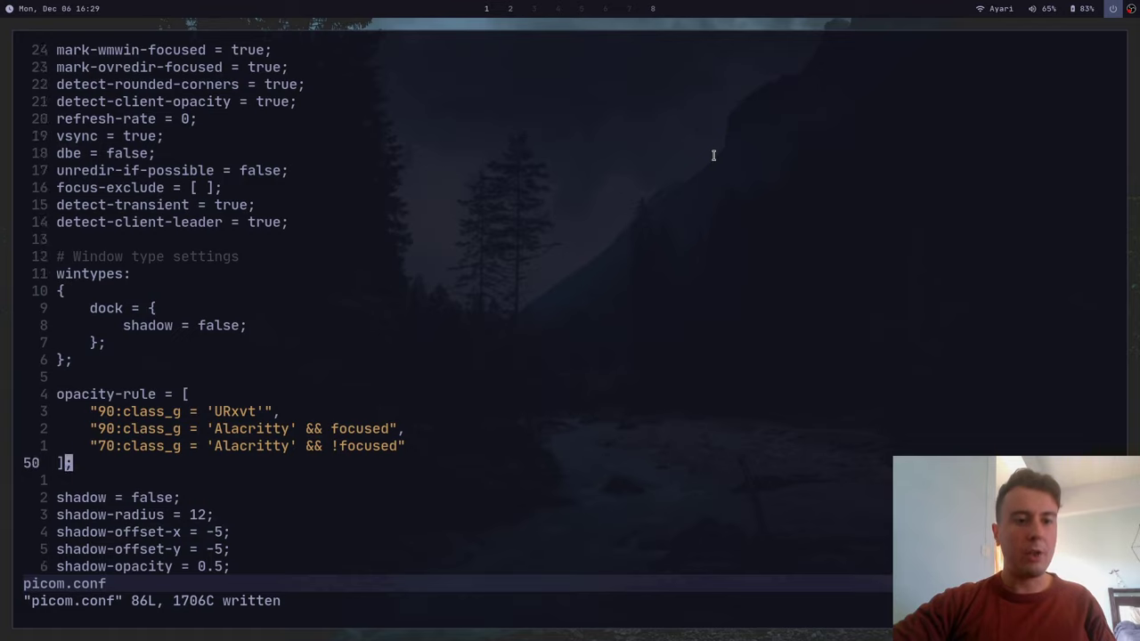
pyautogui.press('k')
pyautogui.press('k')
pyautogui.press('k')
pyautogui.press('j')
pyautogui.press('j')
pyautogui.press('j')
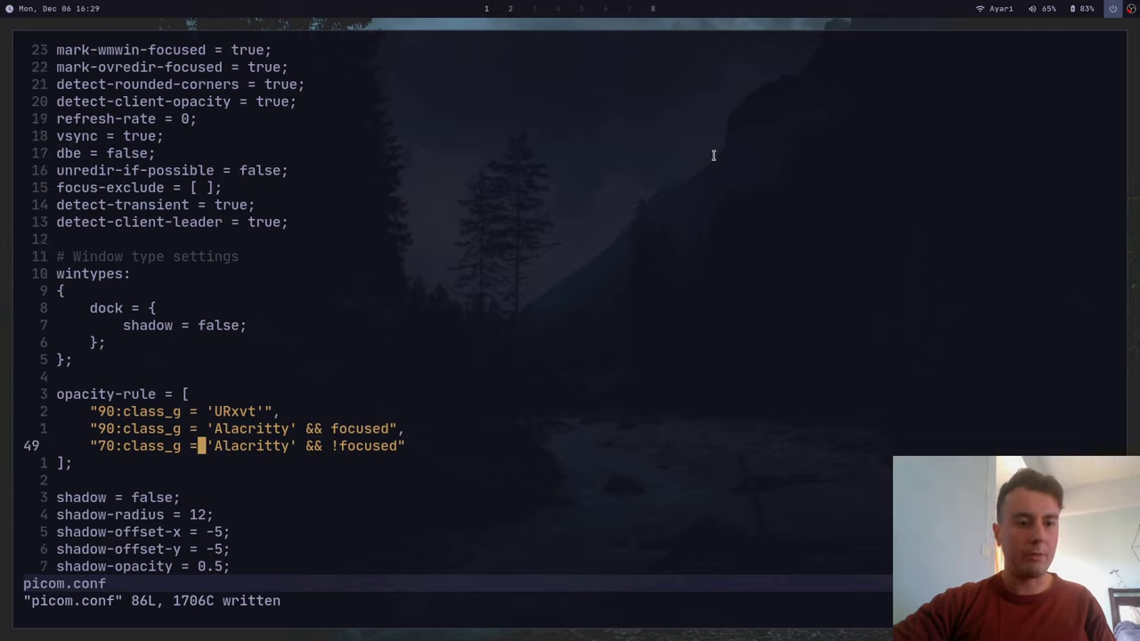
pyautogui.press('k')
pyautogui.press('k')
pyautogui.press('j')
pyautogui.press('j')
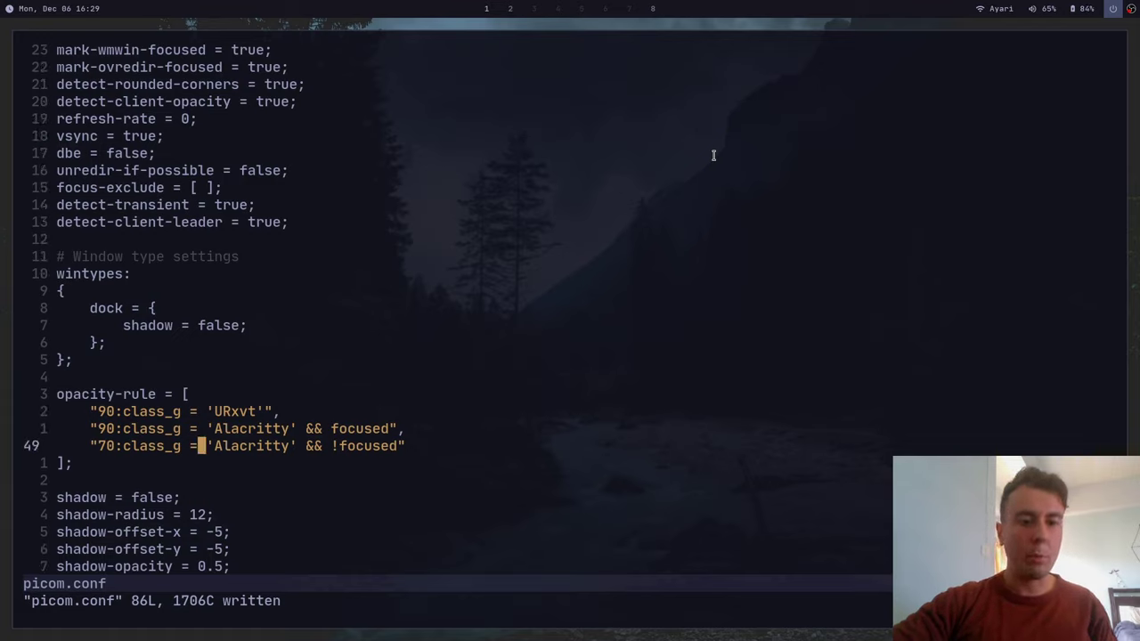
# Step: Examine the URxvt entry in the opacity-rule block, including its opacity percentage
pyautogui.press('j')
pyautogui.press('k')
pyautogui.press('k')
pyautogui.press('k')
pyautogui.press('h')
pyautogui.press('h')
pyautogui.press('h')
pyautogui.press('h')
pyautogui.press('h')
pyautogui.press('h')
pyautogui.press('h')
pyautogui.press('h')
pyautogui.press('h')
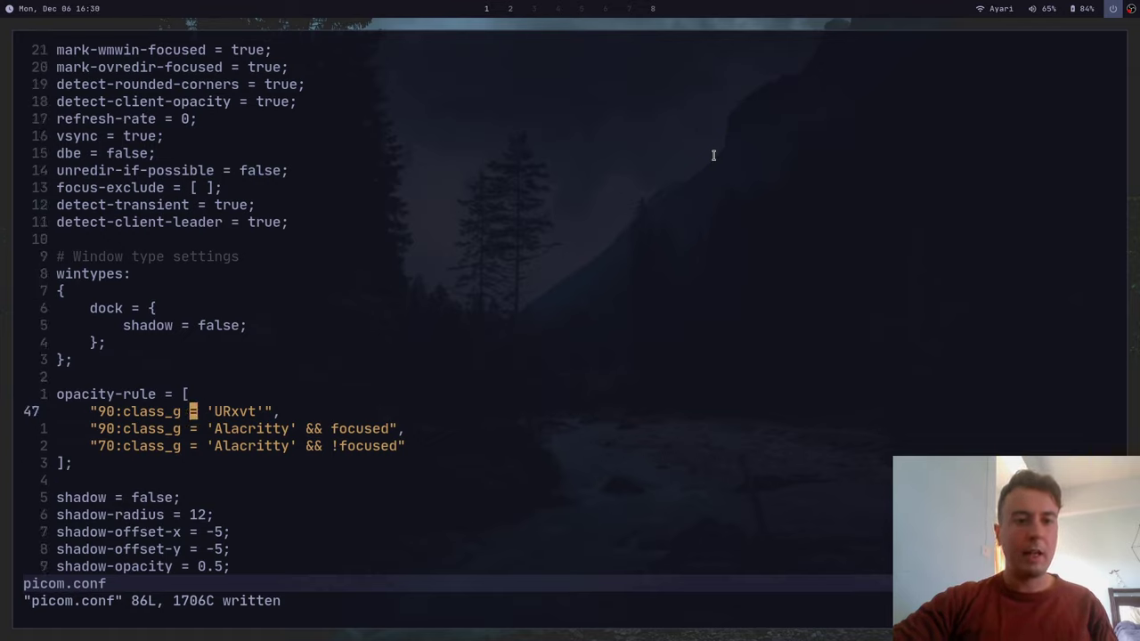
pyautogui.press('h')
pyautogui.press('h')
pyautogui.press('h')
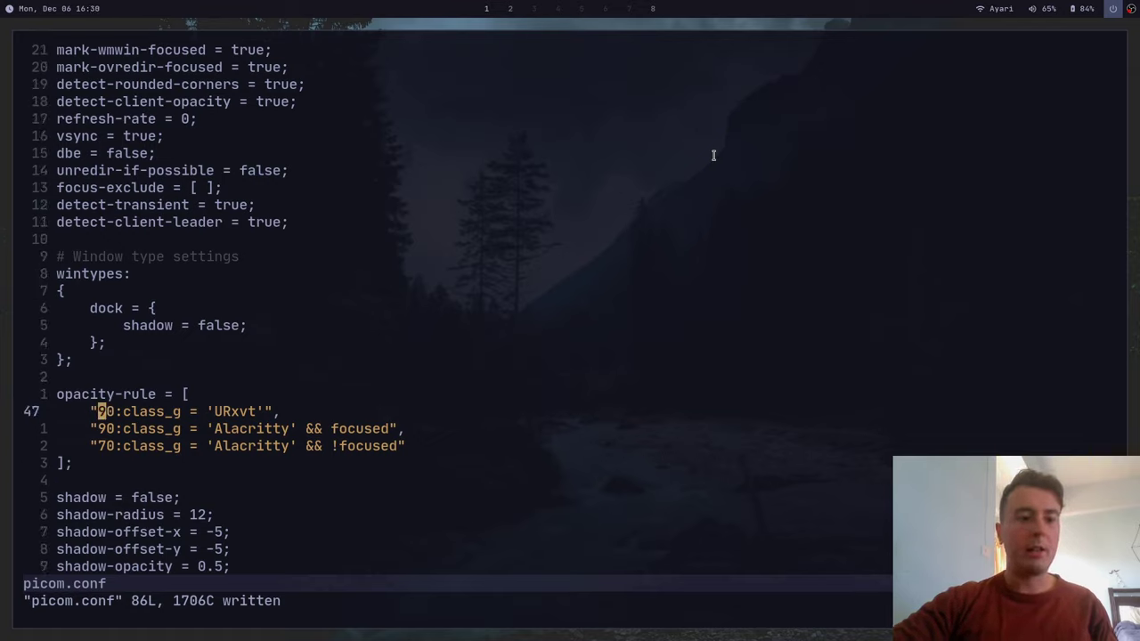
# Step: Examine the opacity percentage, class name and focus condition in the opacity rule for focused Alacritty windows
pyautogui.press('j')
pyautogui.press('l')
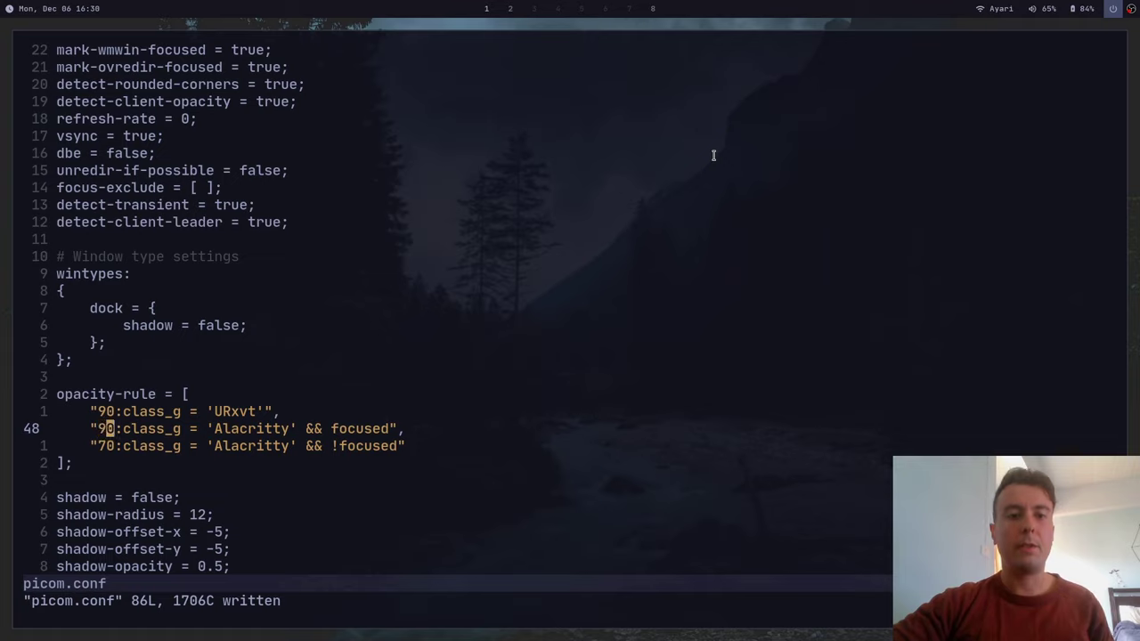
pyautogui.press('l')
pyautogui.press('l')
pyautogui.press('l')
pyautogui.press('l')
pyautogui.press('l')
pyautogui.press('l')
pyautogui.press('l')
pyautogui.press('l')
pyautogui.press('l')
pyautogui.press('l')
pyautogui.press('l')
pyautogui.press('l')
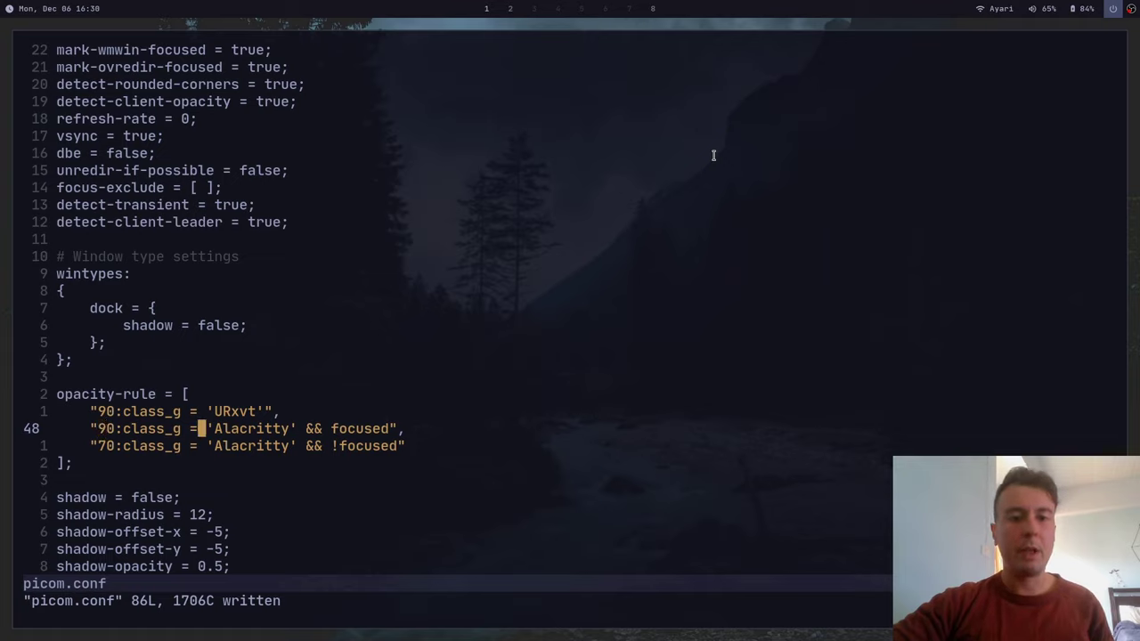
pyautogui.press('w')
pyautogui.press('w')
pyautogui.press('w')
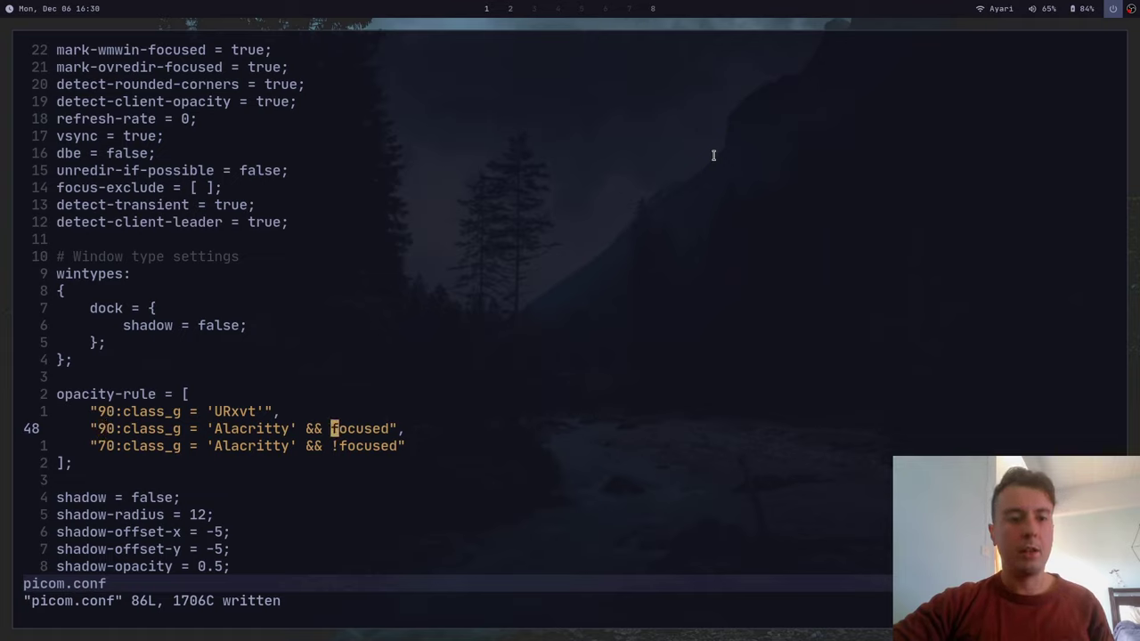
pyautogui.press('h')
pyautogui.press('h')
pyautogui.press('h')
pyautogui.press('h')
pyautogui.press('h')
pyautogui.press('h')
pyautogui.press('h')
pyautogui.press('h')
pyautogui.press('h')
pyautogui.press('h')
pyautogui.press('h')
pyautogui.press('h')
pyautogui.press('h')
pyautogui.press('h')
pyautogui.press('h')
pyautogui.press('h')
pyautogui.press('h')
pyautogui.press('h')
pyautogui.press('h')
pyautogui.press('h')
pyautogui.press('h')
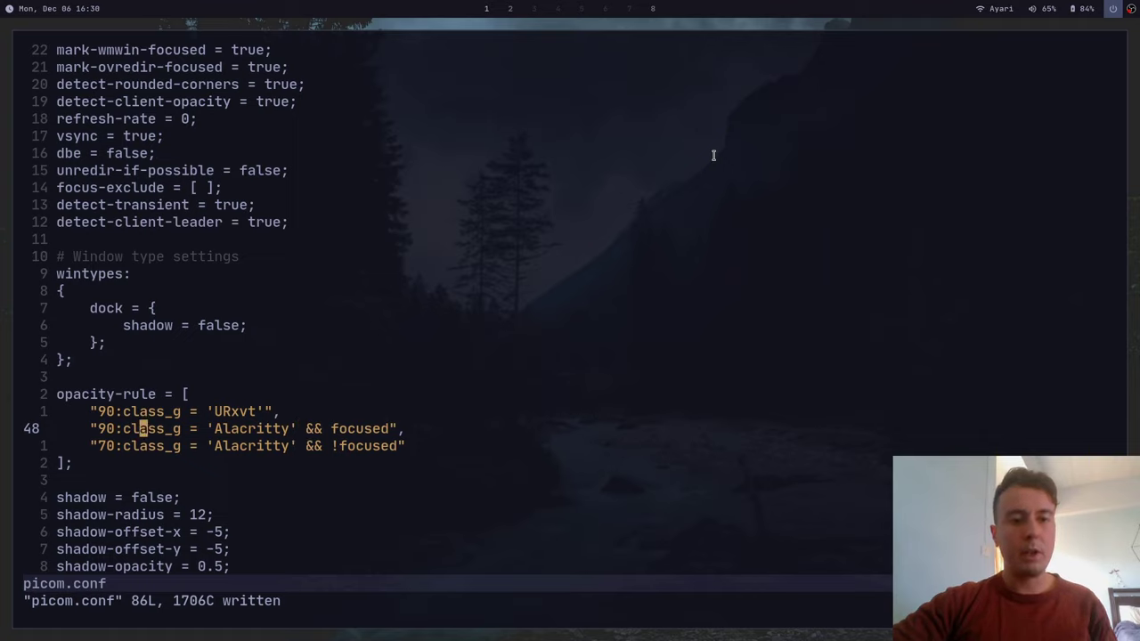
# Step: Inspect how the class name is written in the focused Alacritty opacity rule, and return to the start of that line
pyautogui.press('l')
pyautogui.press('l')
pyautogui.press('l')
pyautogui.press('l')
pyautogui.press('l')
pyautogui.press('l')
pyautogui.press('l')
pyautogui.press('l')
pyautogui.press('l')
pyautogui.press('l')
pyautogui.press('l')
pyautogui.press('l')
pyautogui.press('l')
pyautogui.press('l')
pyautogui.press('l')
pyautogui.press('l')
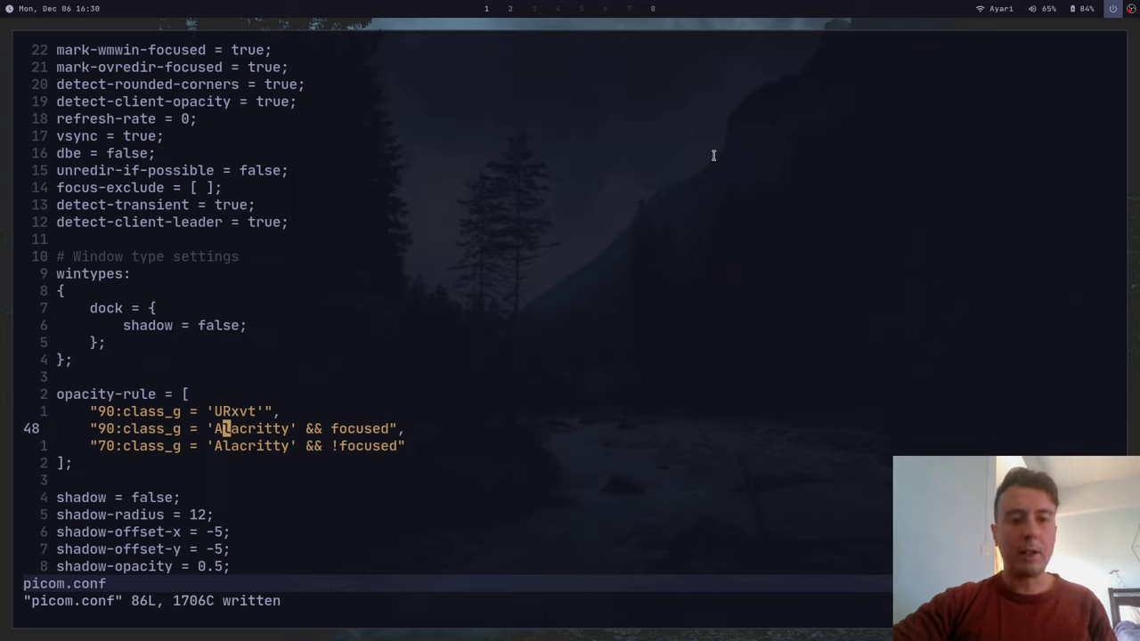
pyautogui.press('l')
pyautogui.press('l')
pyautogui.press('l')
pyautogui.press('l')
pyautogui.press('l')
pyautogui.press('^')
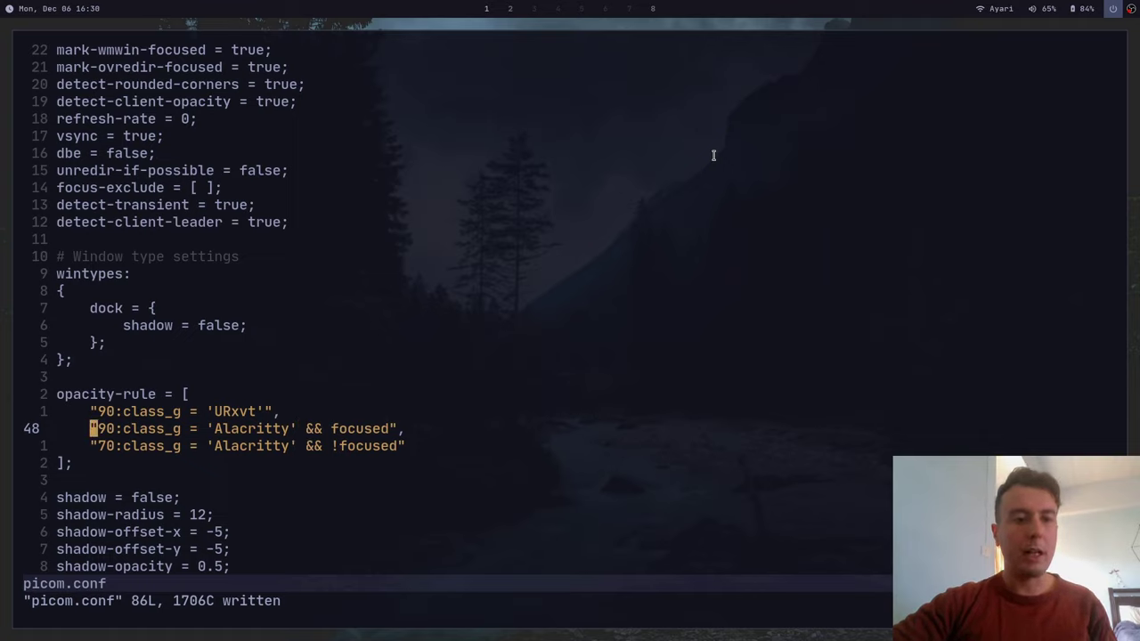
# Step: Examine the 70 percent rule for unfocused Alacritty windows and preview it by briefly opening a second terminal beside the editor
pyautogui.press('l')
pyautogui.press('j')
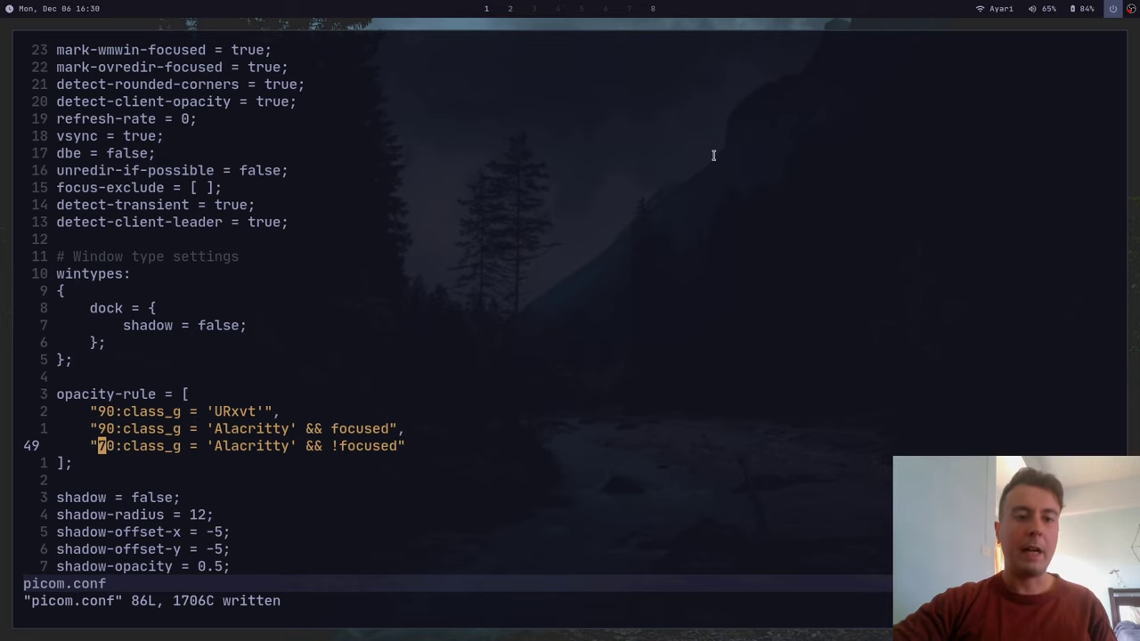
pyautogui.press('super+Return')
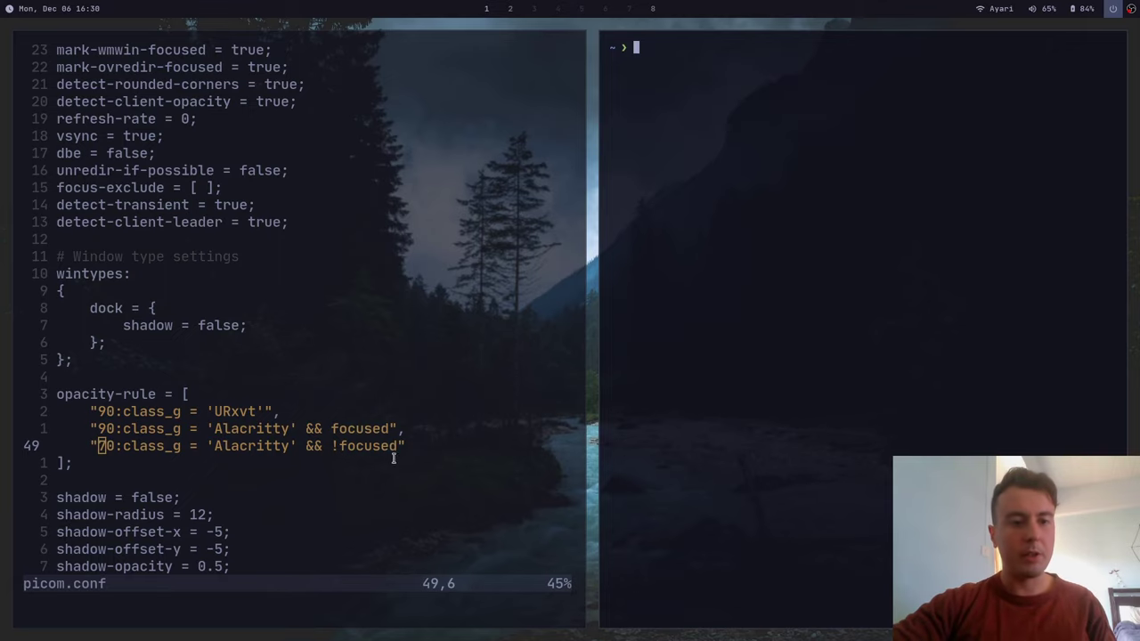
pyautogui.hotkey('ctrl', 'd')
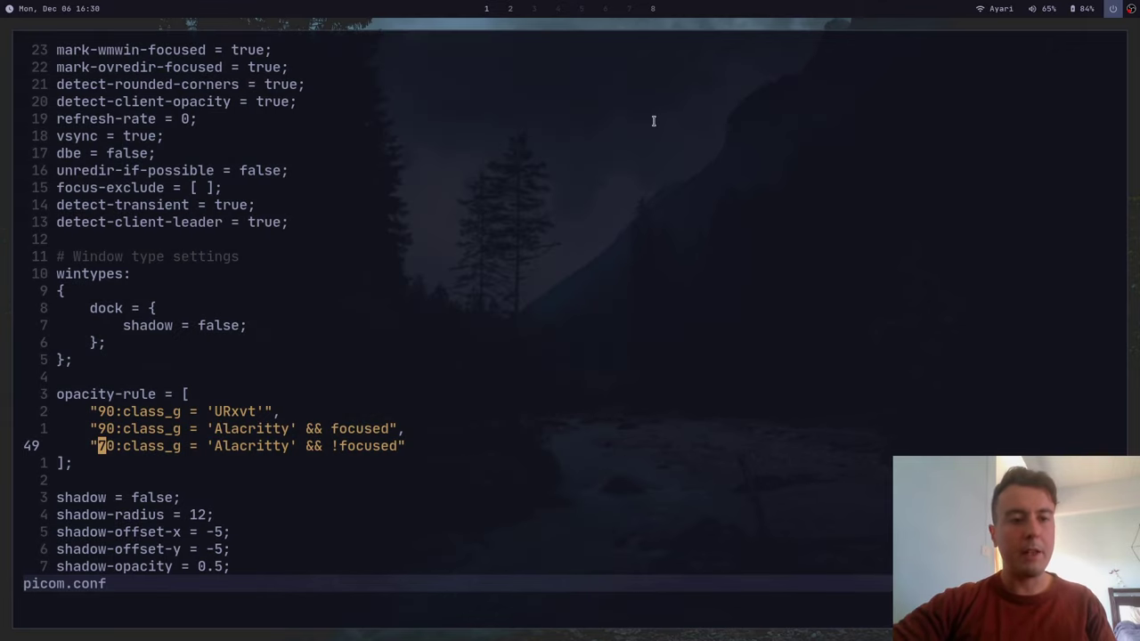
# Step: Paste three extra copies of the focused Alacritty rule in the opacity-rule block and go to the class name in the first one
pyautogui.press('k')
pyautogui.press('y')
pyautogui.press('y')
pyautogui.press('3')
pyautogui.hotkey('shift', 'p')
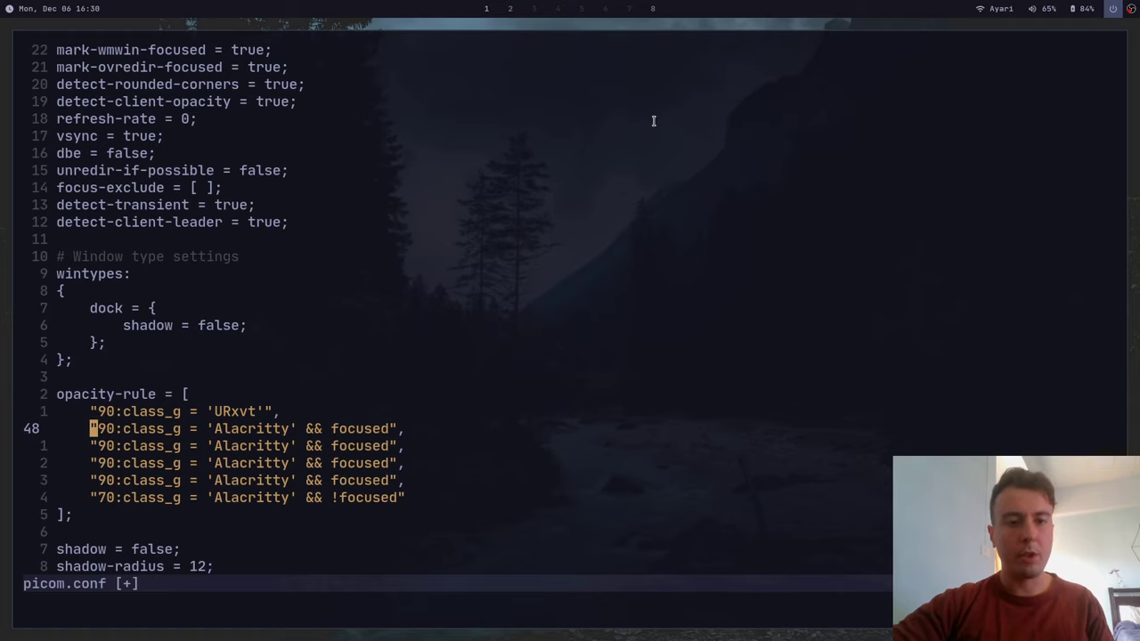
pyautogui.press('w')
pyautogui.press('w')
pyautogui.press('w')
pyautogui.press('w')
pyautogui.press('w')
pyautogui.press('w')
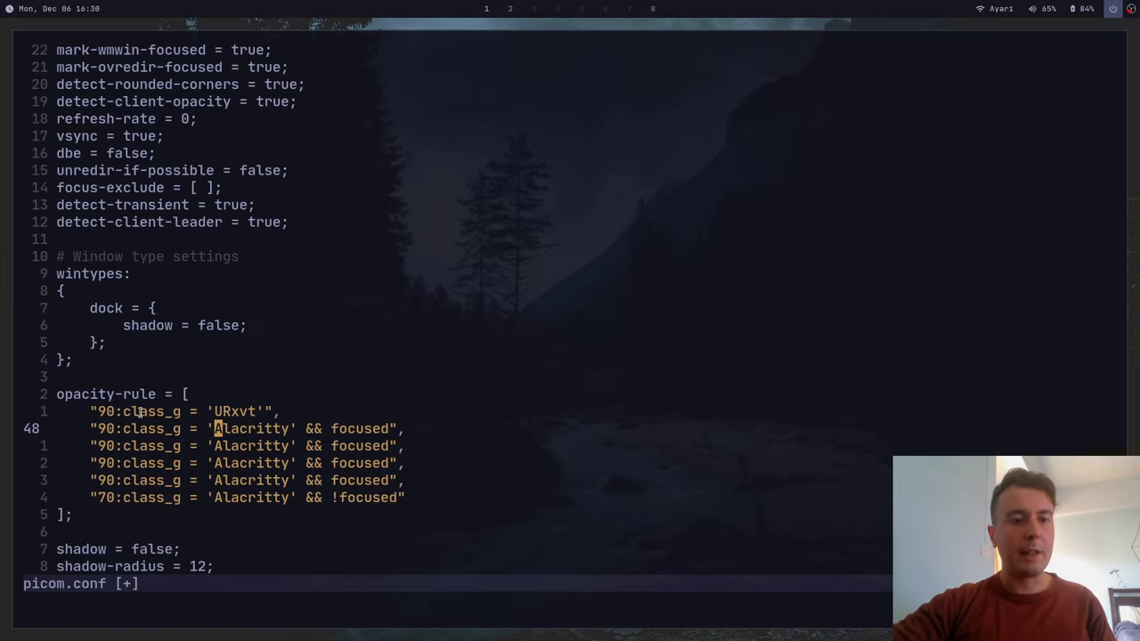
# Step: Run xprop in a new terminal on the picom.conf window, enlarge the output to read its WM_CLASS and WM_NAME, and close the terminal
pyautogui.press('super+Return')
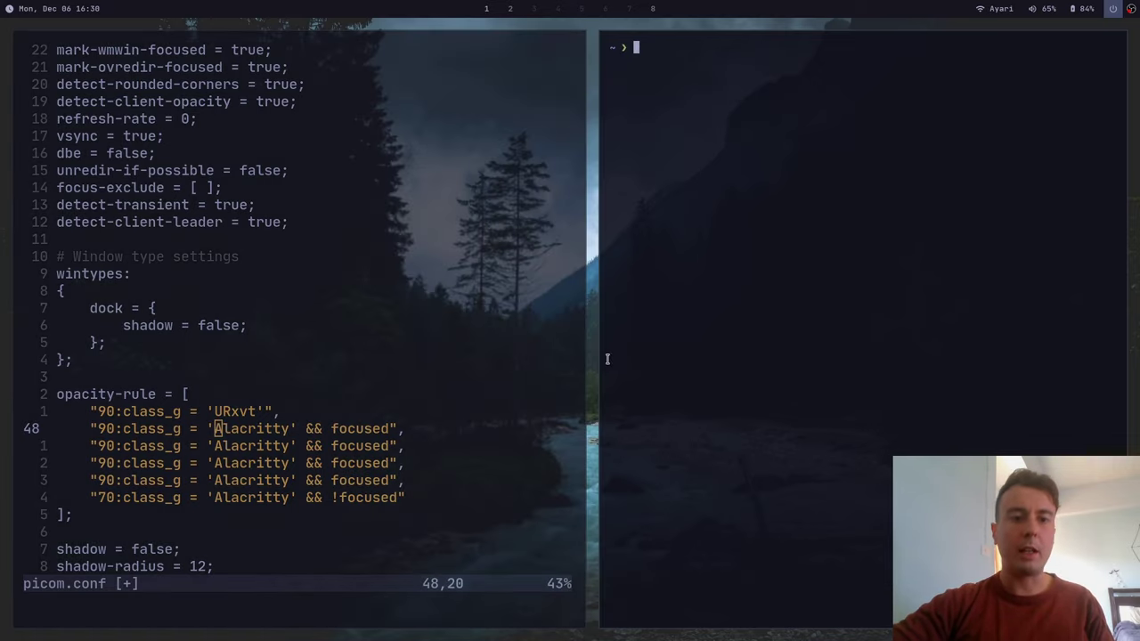
pyautogui.write('xprop')
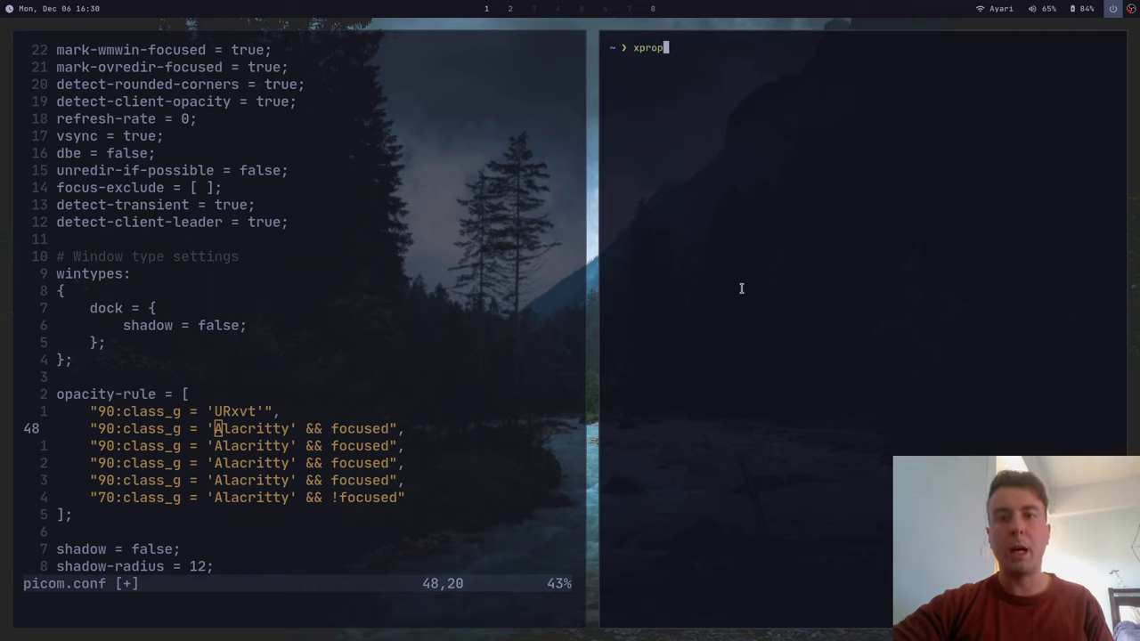
pyautogui.press('Return')
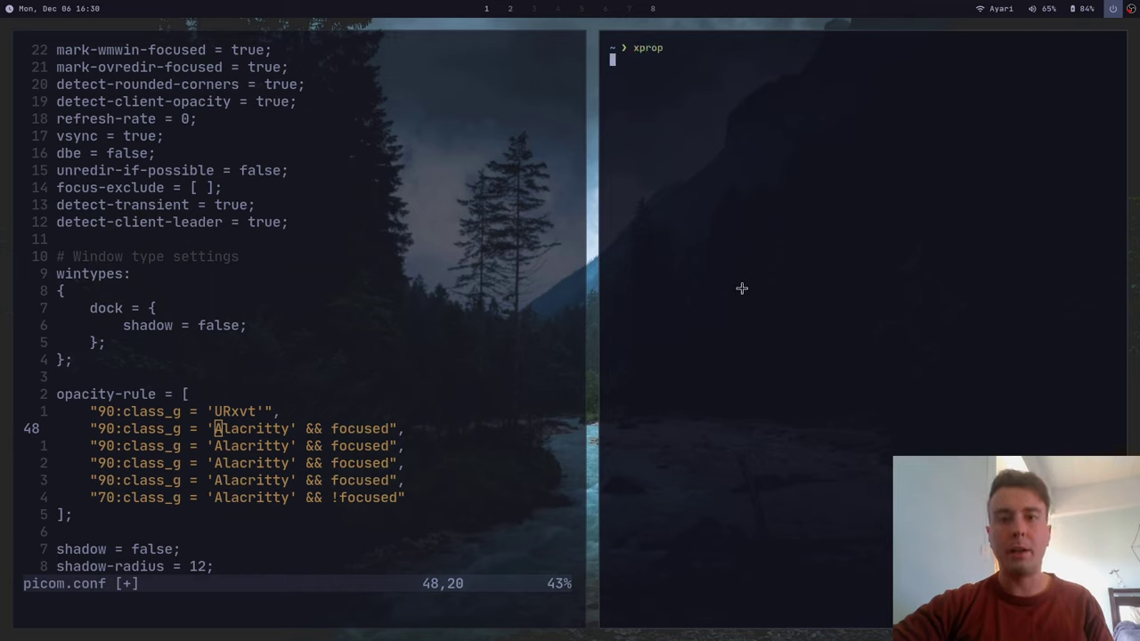
pyautogui.click(328, 247)
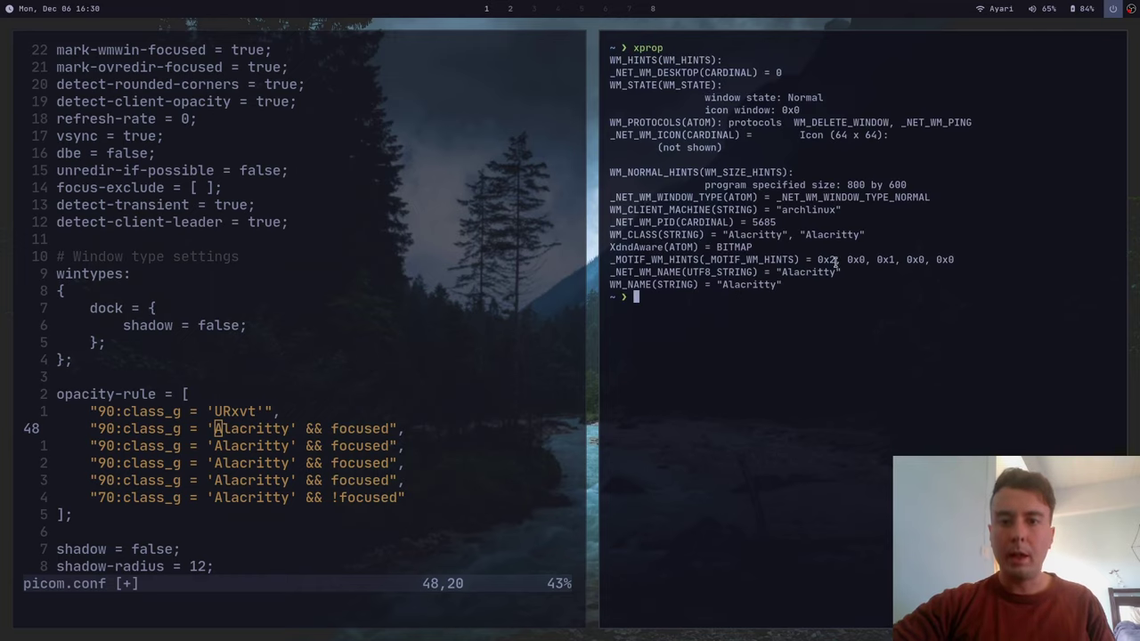
pyautogui.hotkey('ctrl', '+')
pyautogui.hotkey('ctrl', '+')
pyautogui.hotkey('ctrl', '+')
pyautogui.hotkey('ctrl', '+')
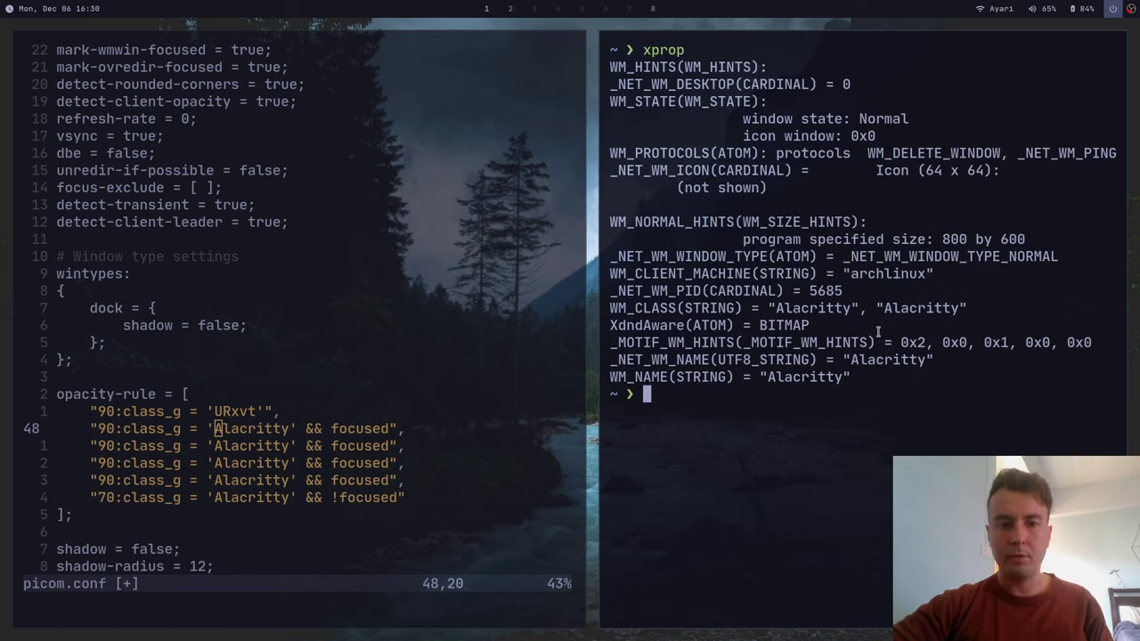
pyautogui.hotkey('ctrl', 'd')
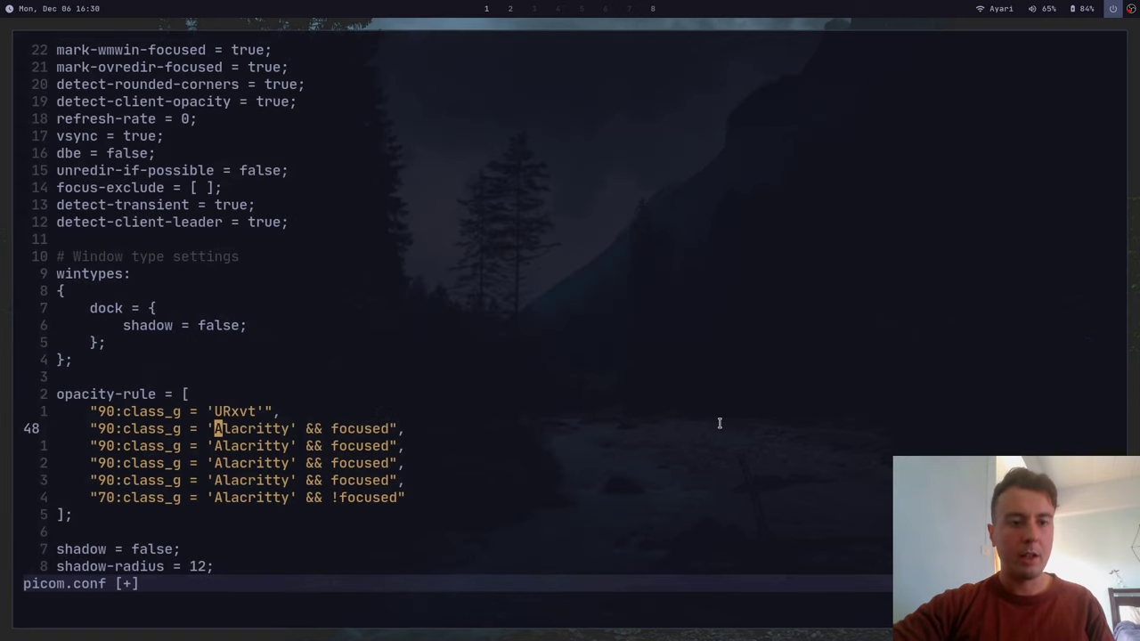
# Step: Delete the three extra copies of the focused Alacritty rule from the opacity-rule block
pyautogui.hotkey('shift', 'v')
pyautogui.press('j')
pyautogui.press('j')
pyautogui.press('d')
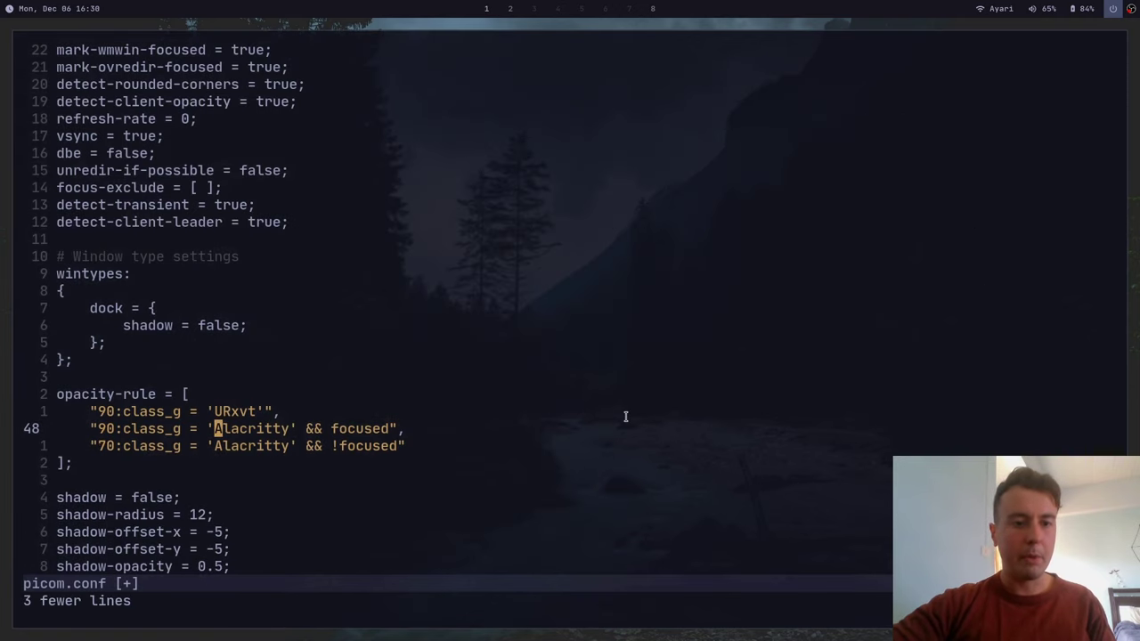
# Step: Replace class_g with name in the focused Alacritty opacity rule and save picom.conf
pyautogui.press('b')
pyautogui.press('b')
pyautogui.press('b')
pyautogui.press('b')
pyautogui.write('lcw')
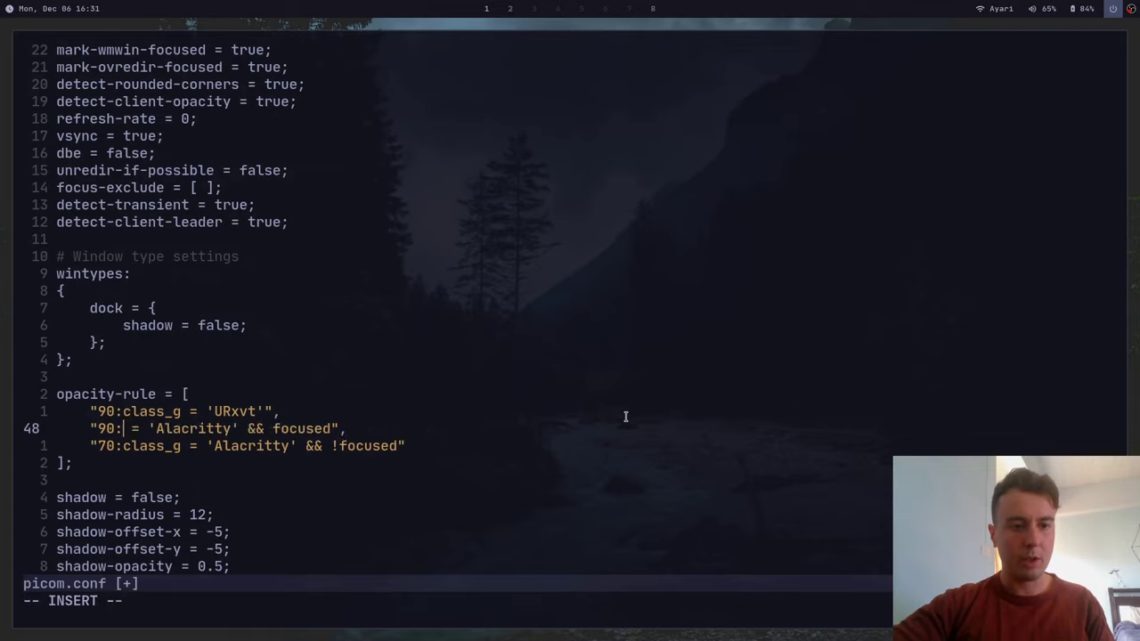
pyautogui.write('name')
pyautogui.press('Escape')
pyautogui.write(':w')
pyautogui.press('Return')
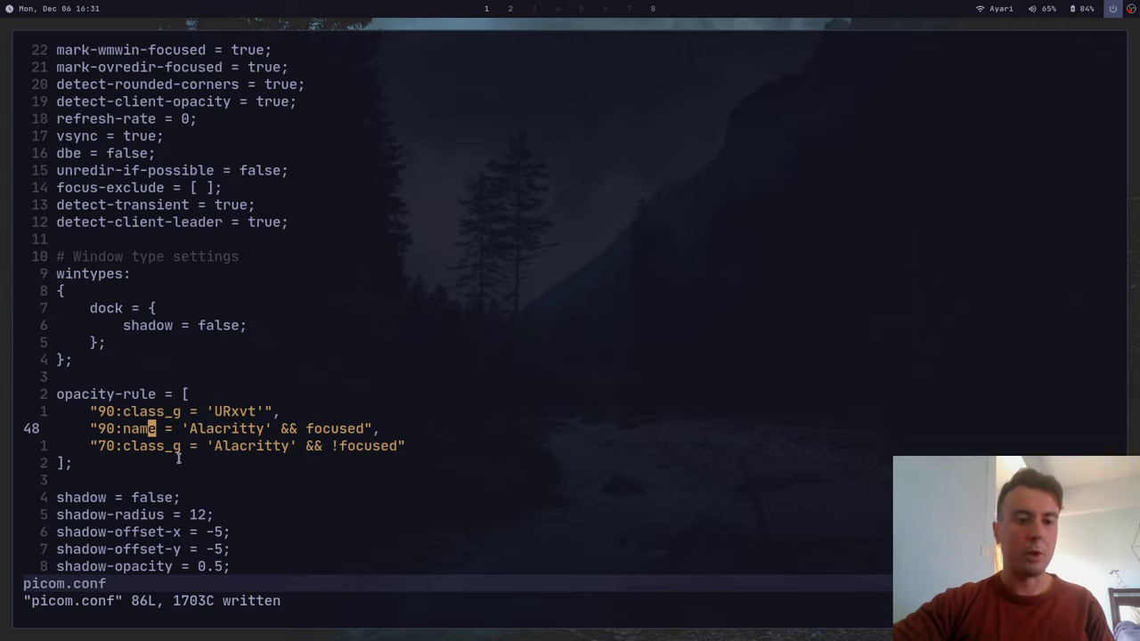
# Step: Undo the class_g replacement in the focused Alacritty rule and save picom.conf
pyautogui.press('u')
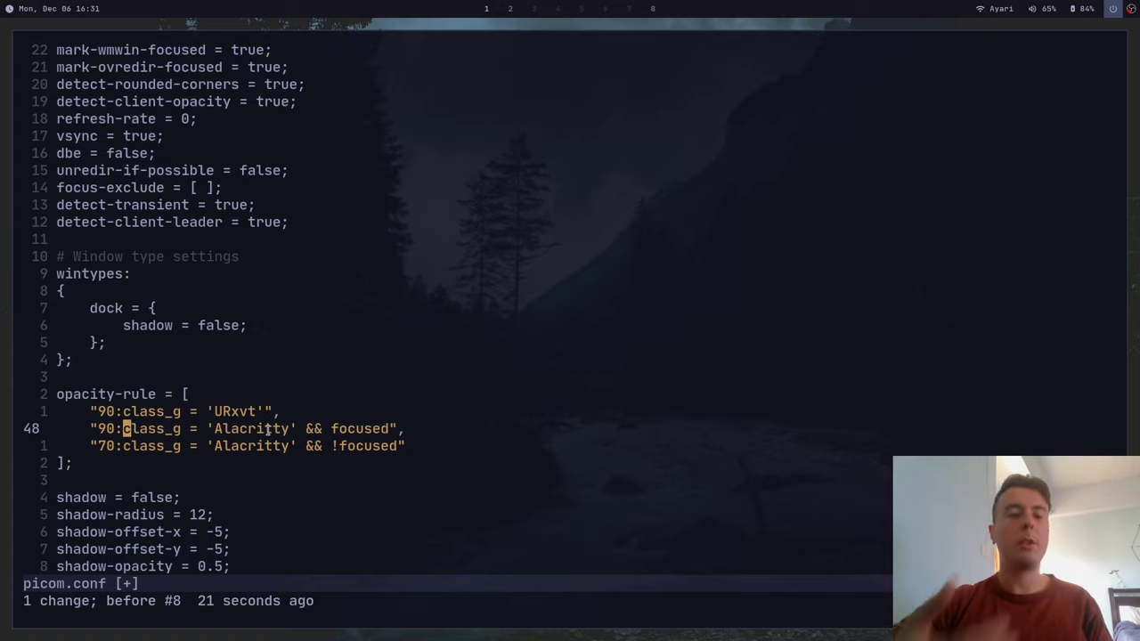
pyautogui.write(':w')
pyautogui.press('Return')
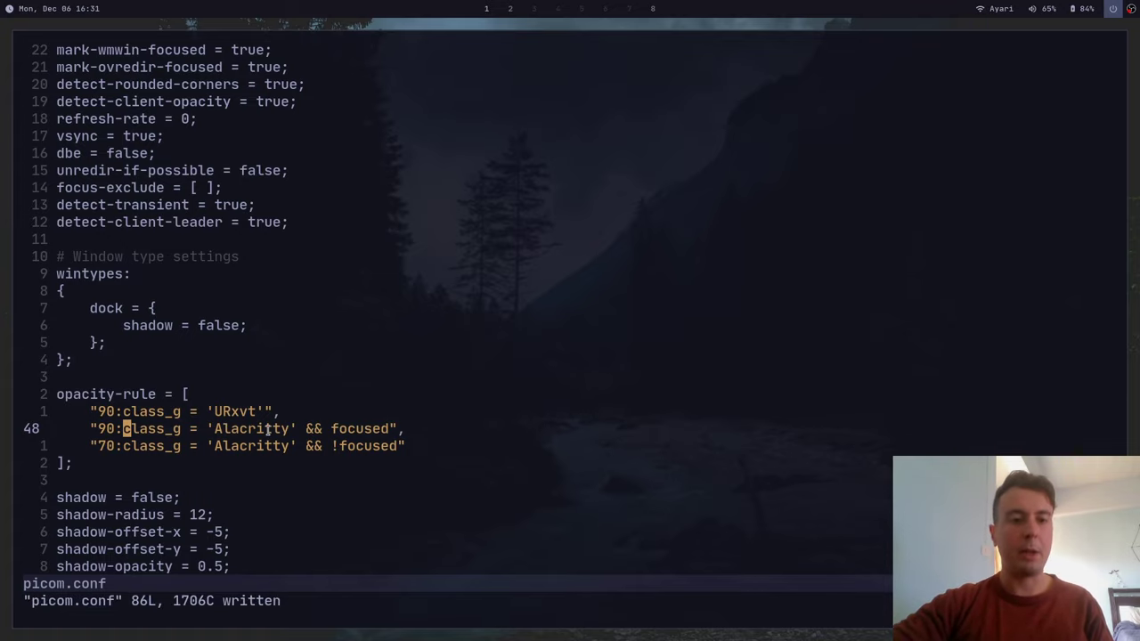
# Step: Go to the blur settings from line 10 and uncomment the blur-method line that selects "dual_kawase"
pyautogui.press('1')
pyautogui.press('0')
pyautogui.press('G')
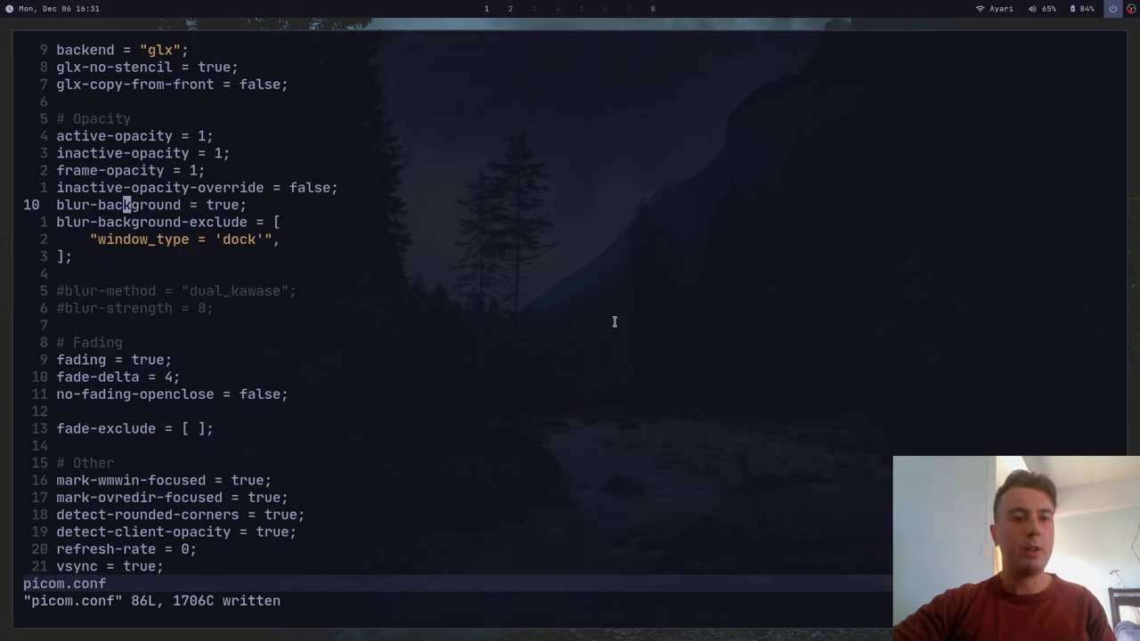
pyautogui.press('j')
pyautogui.press('k')
pyautogui.press('j')
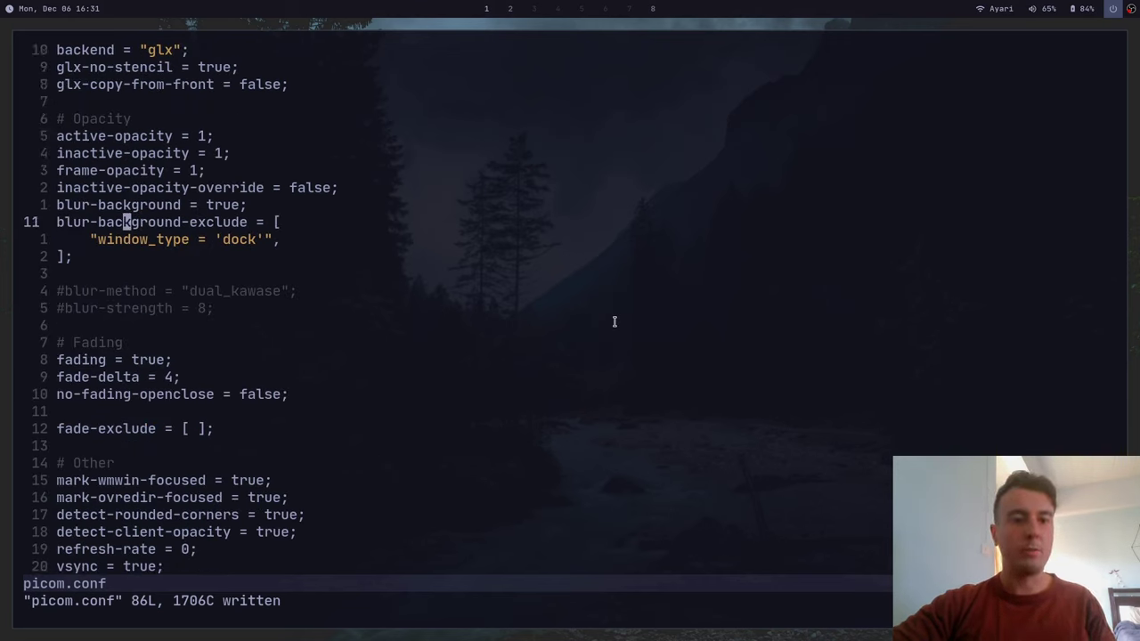
pyautogui.press('j')
pyautogui.press('j')
pyautogui.press('j')
pyautogui.press('j')
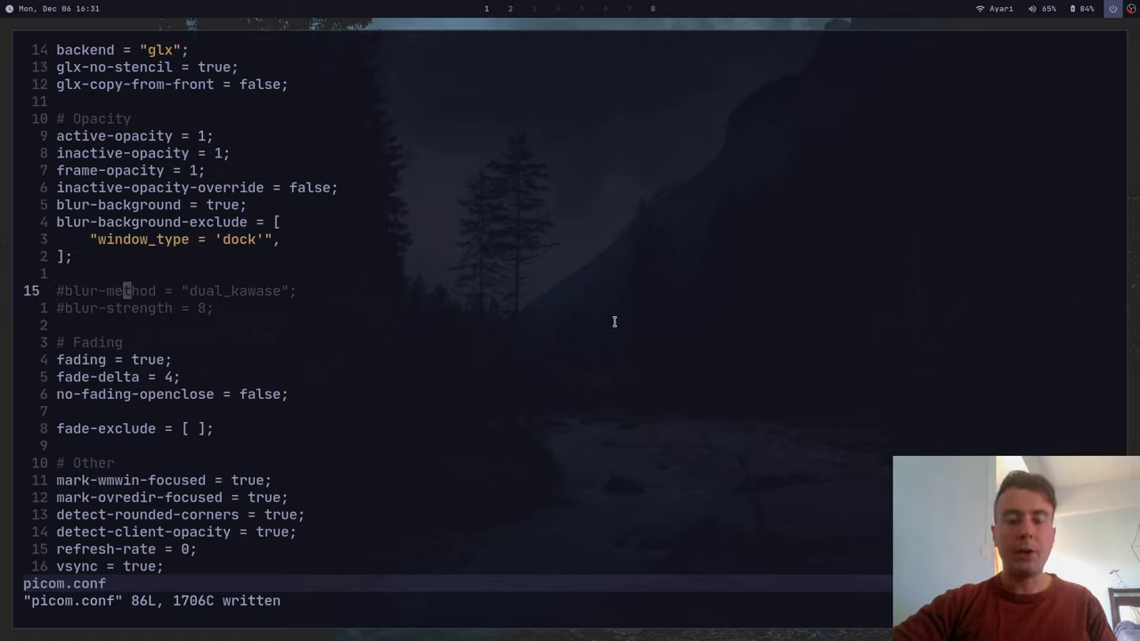
pyautogui.press('0')
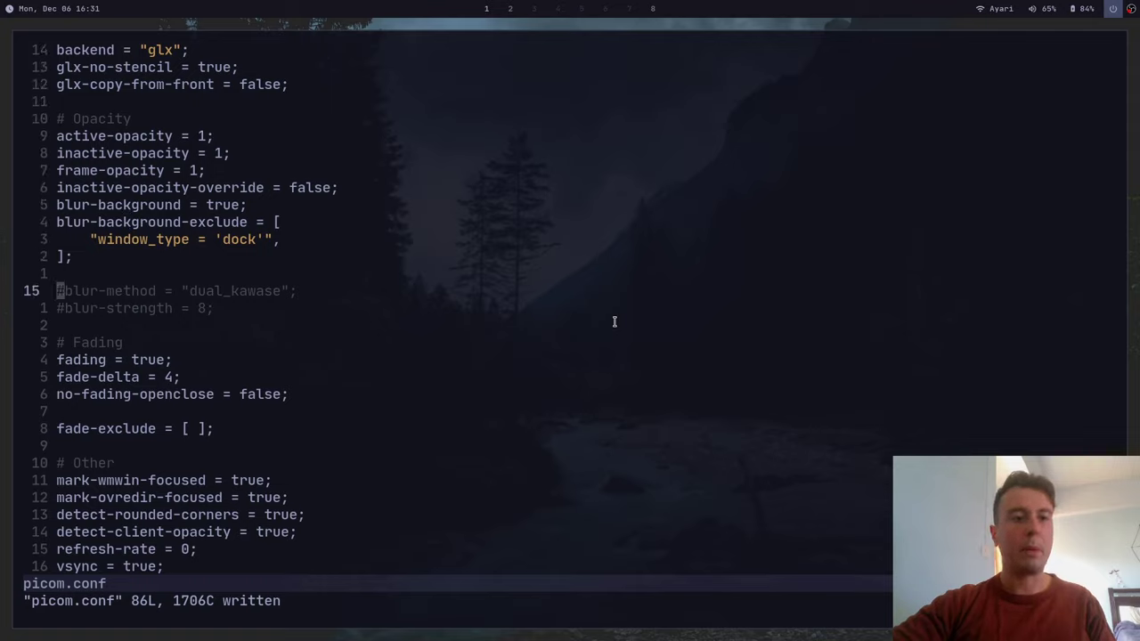
pyautogui.press('x')
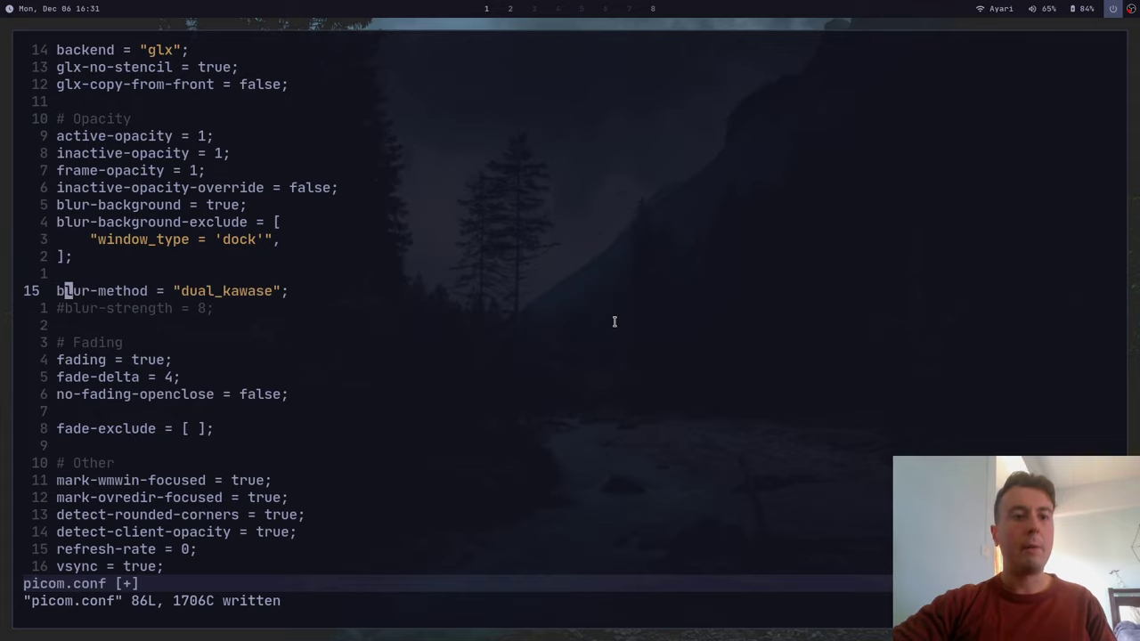
# Step: Review the dual_kawase blur-method value and uncomment the blur-strength line below it
pyautogui.press('w')
pyautogui.press('w')
pyautogui.press('w')
pyautogui.press('w')
pyautogui.press('w')
pyautogui.press('w')
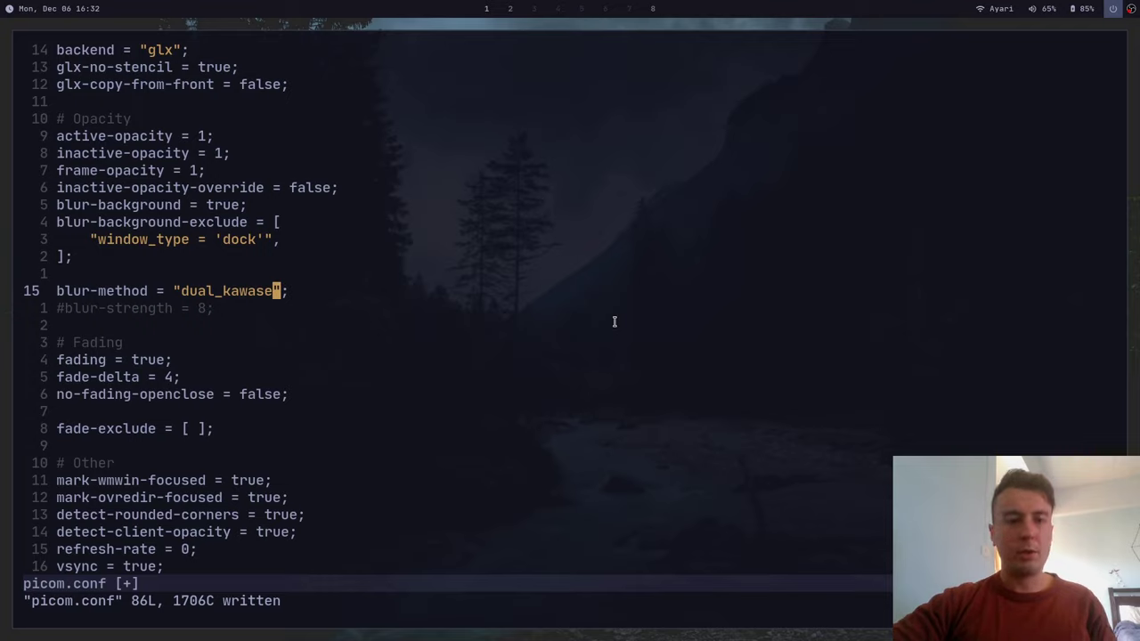
pyautogui.press('j')
pyautogui.press('0')
pyautogui.press('x')
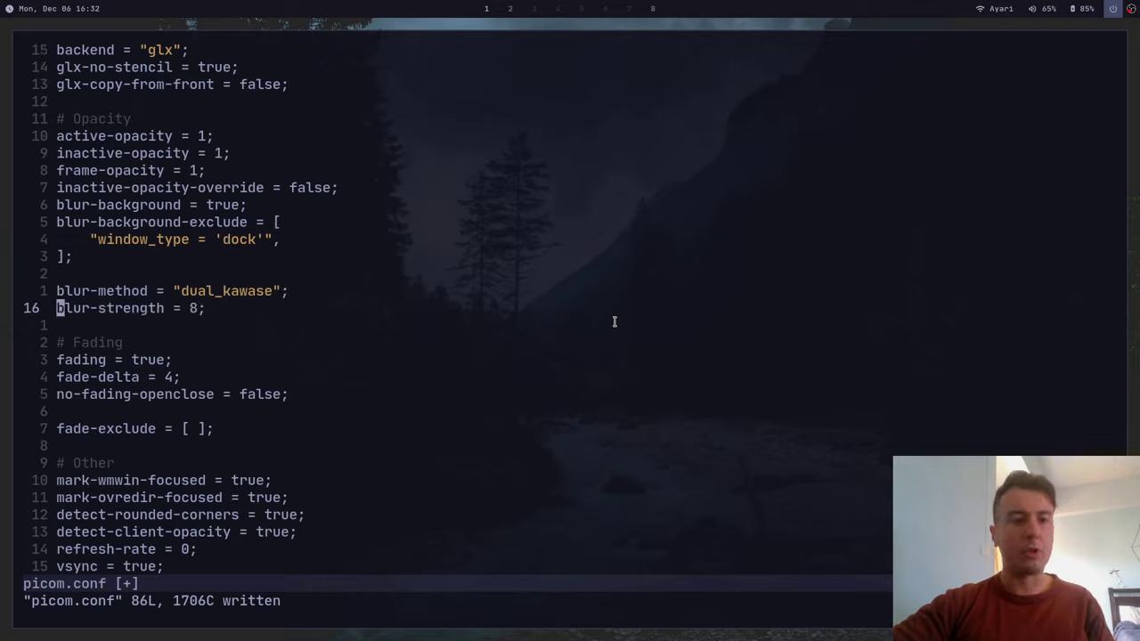
# Step: Set blur-strength to 2 and save picom.conf
pyautogui.hotkey('shift', 'a')
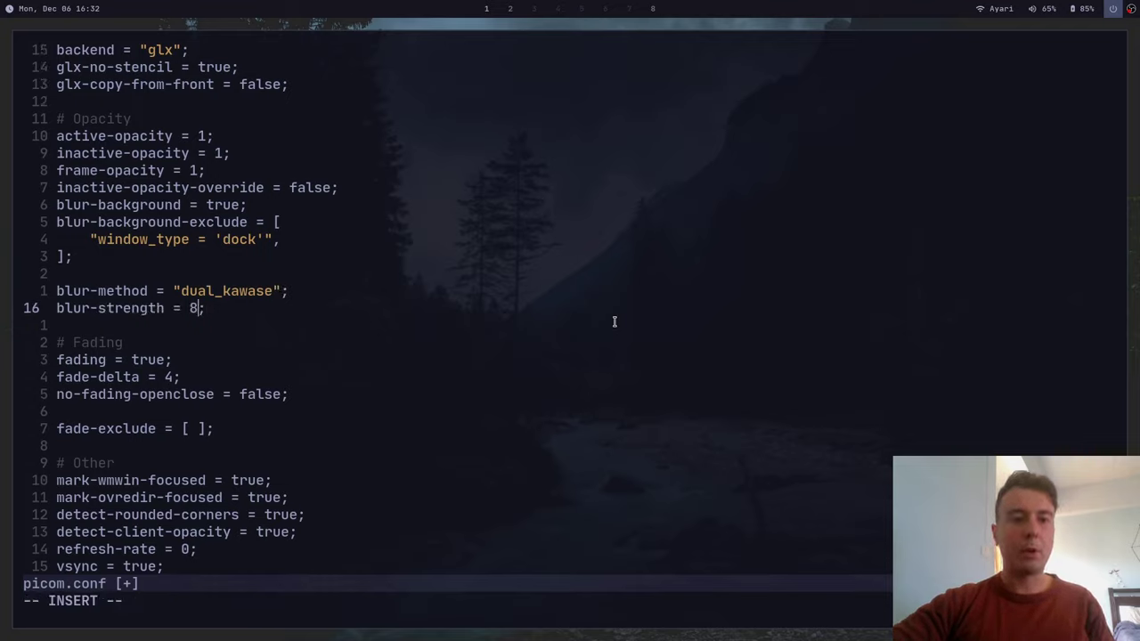
pyautogui.press('BackSpace')
pyautogui.write('2')
pyautogui.press('Escape')
pyautogui.write(':w')
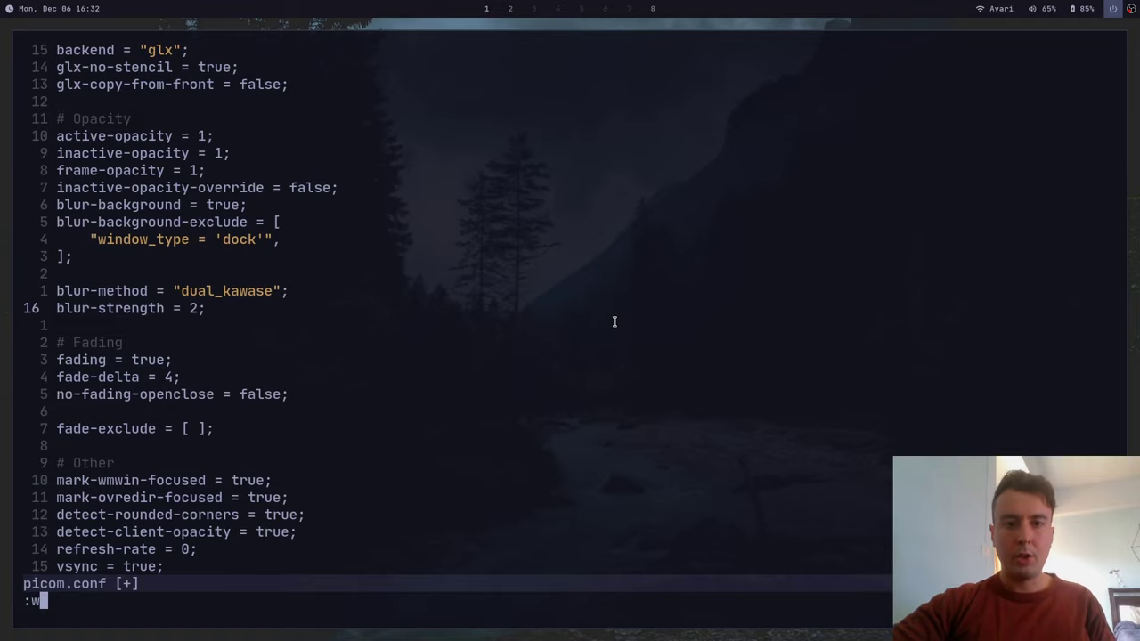
pyautogui.press('Return')
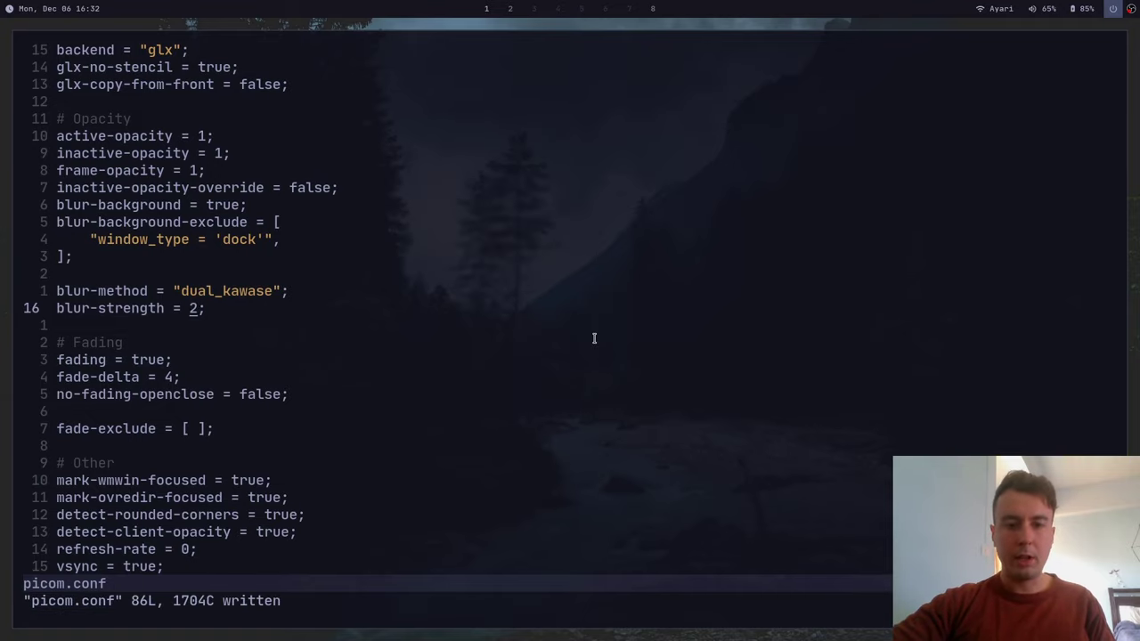
# Step: Raise blur-strength to 10 and save picom.conf to compare the blur
pyautogui.hotkey('ctrl', 'x')
pyautogui.write('a0')
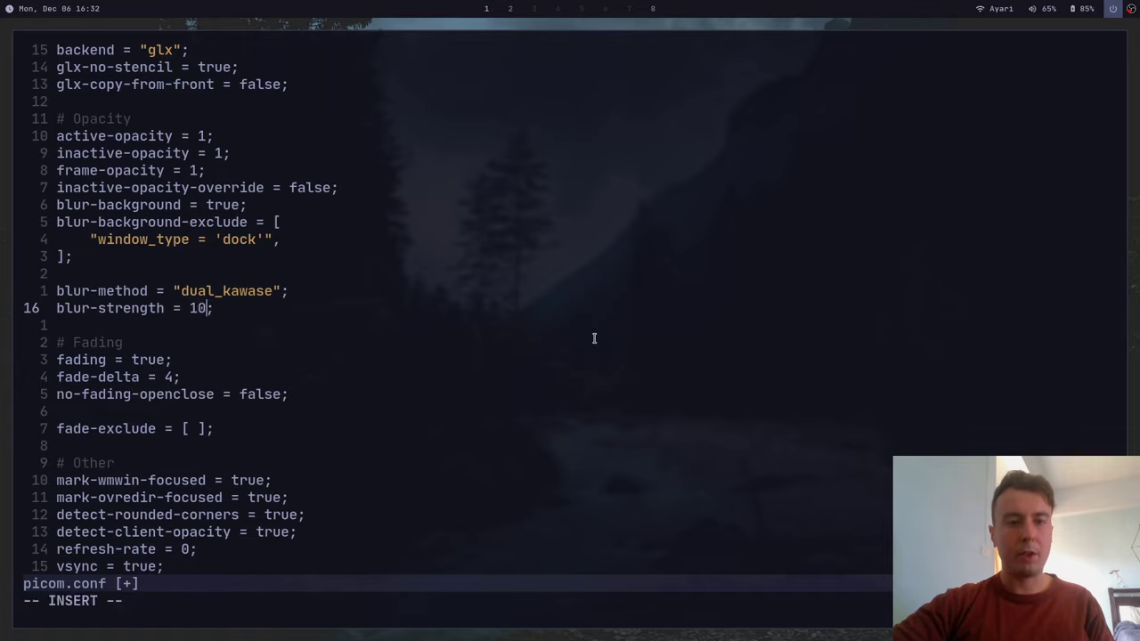
pyautogui.press('Escape')
pyautogui.write(':w')
pyautogui.press('Return')
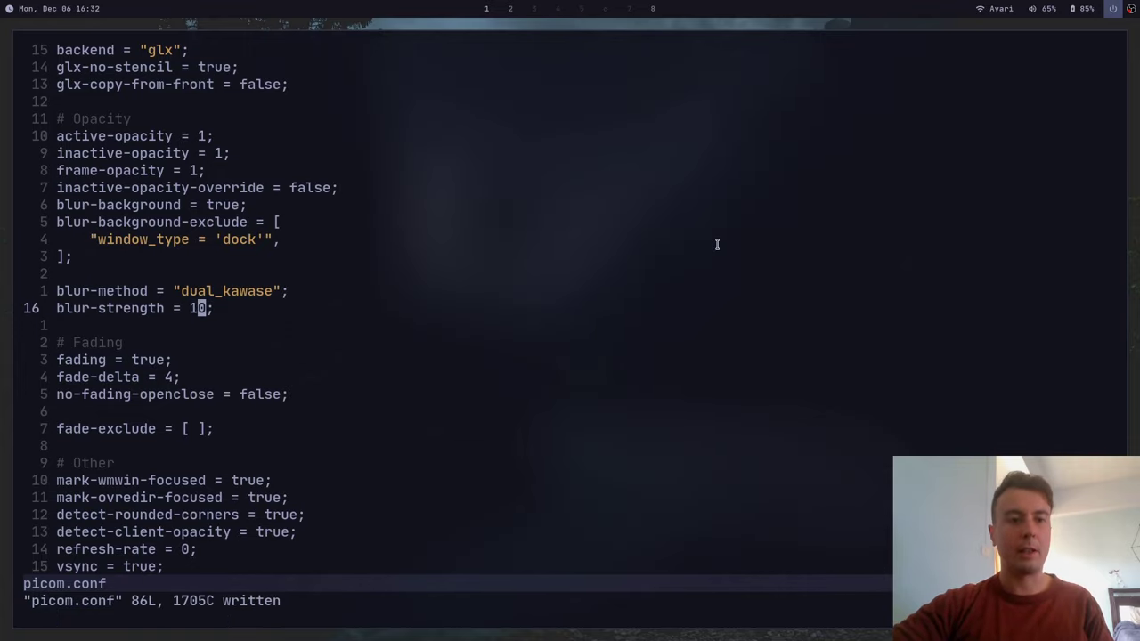
# Step: Set blur-strength to 6 and save picom.conf
pyautogui.press('a')
pyautogui.press('BackSpace')
pyautogui.press('BackSpace')
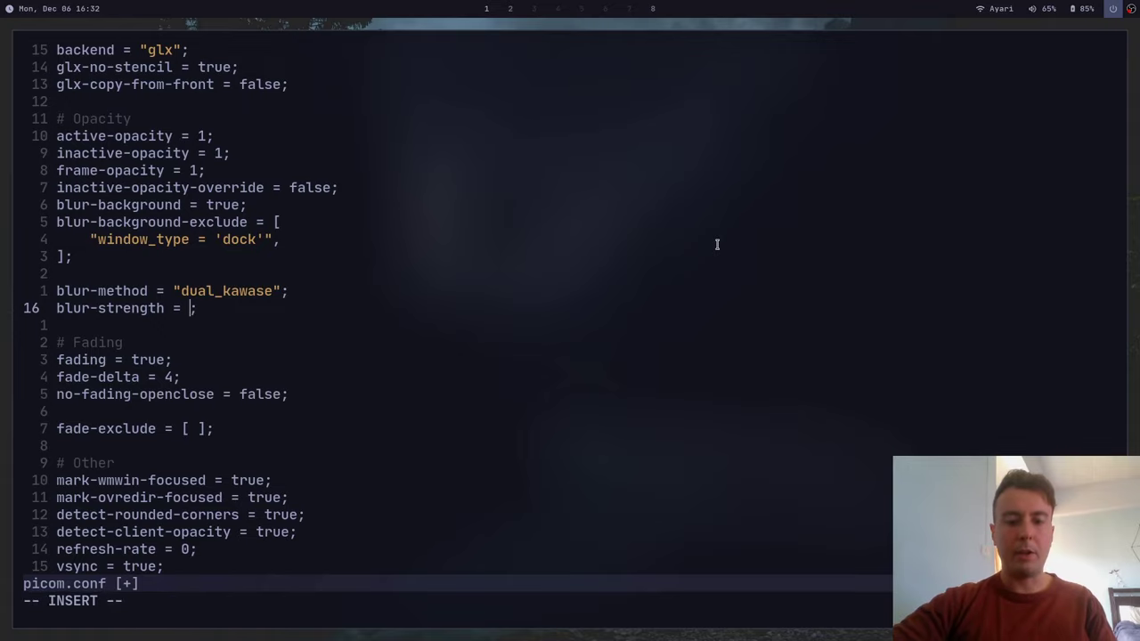
pyautogui.write('6')
pyautogui.press('Escape')
pyautogui.write(':w')
pyautogui.press('Return')
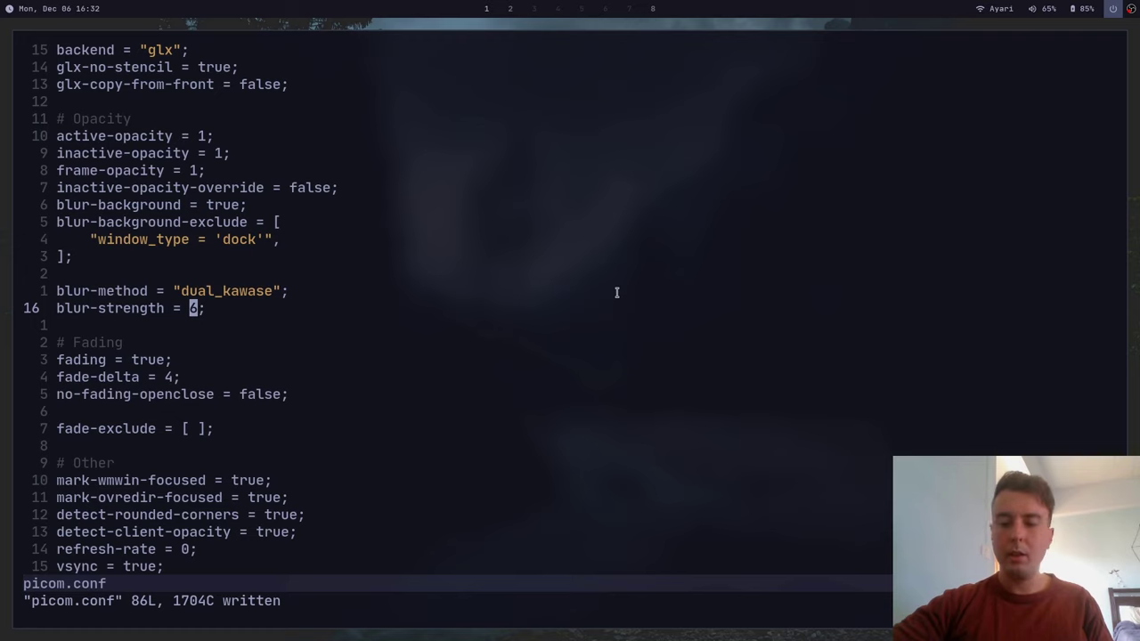
# Step: Open a new terminal beside the editor and stop the running compositor with pkill picom
pyautogui.press('super+Return')
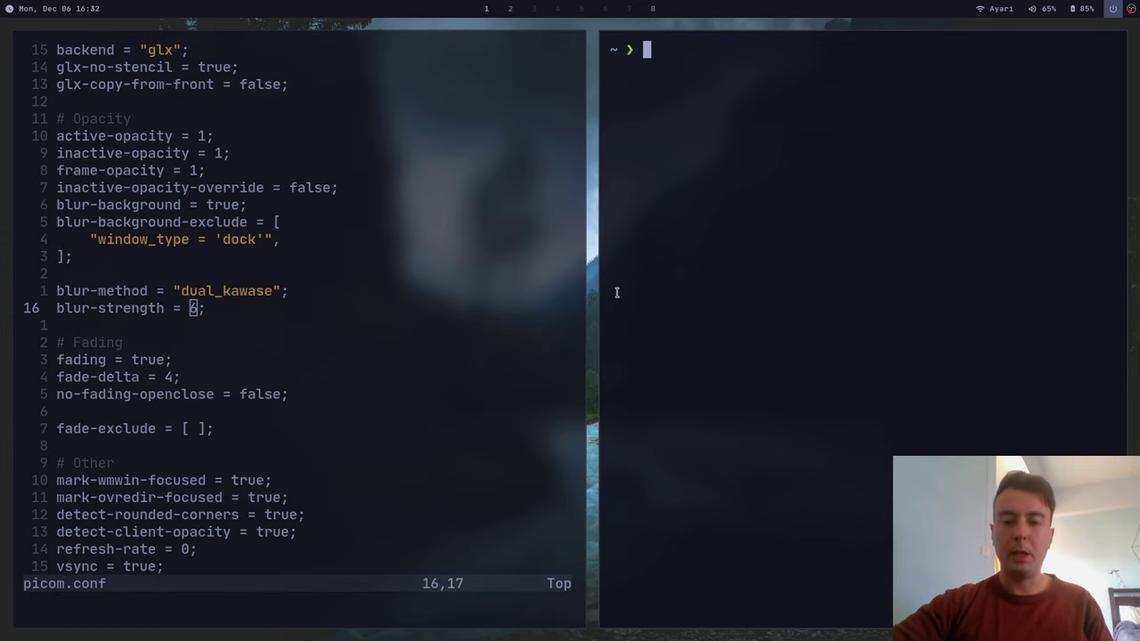
pyautogui.write('pkill p')
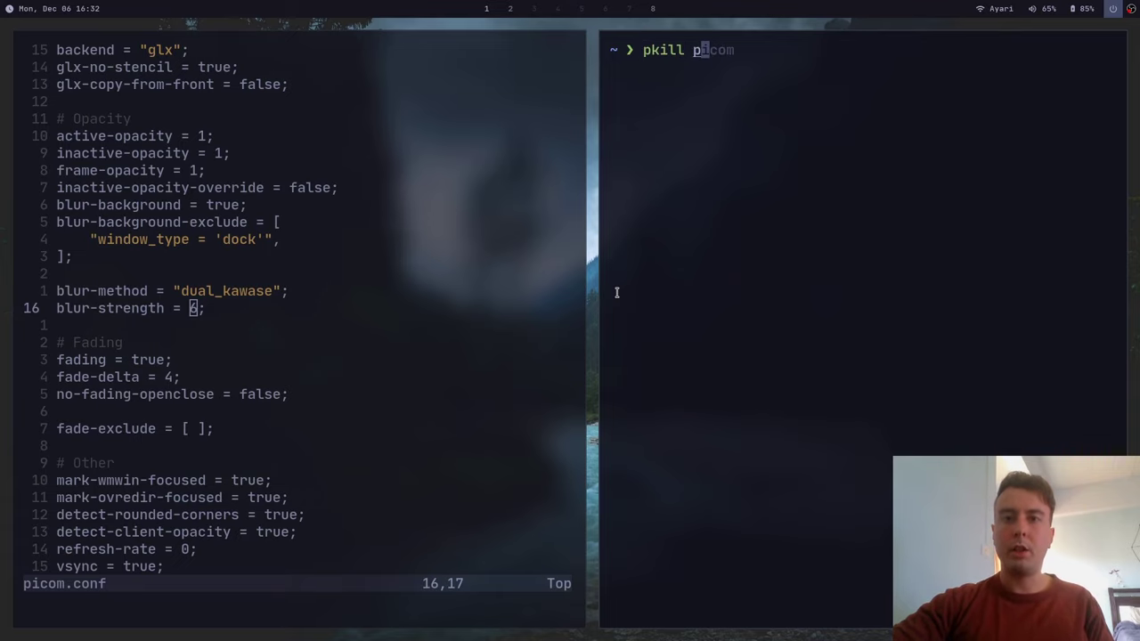
pyautogui.press('Right')
pyautogui.press('Return')
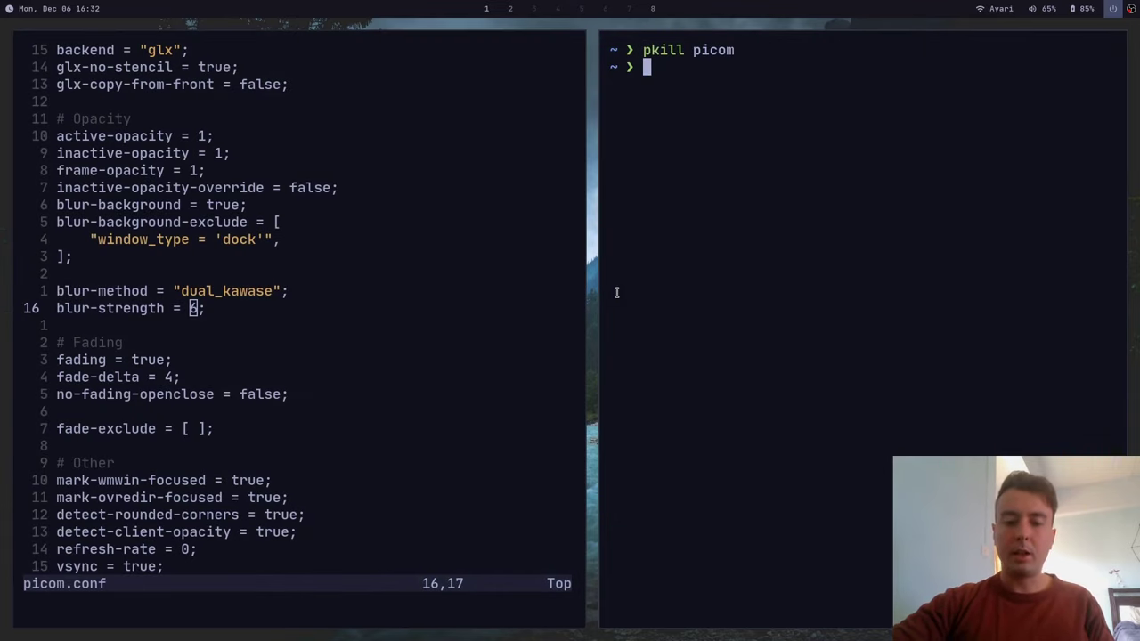
# Step: Start the compositor in the background with picom --experimental-backends -b and close the extra terminal
pyautogui.write('picom')
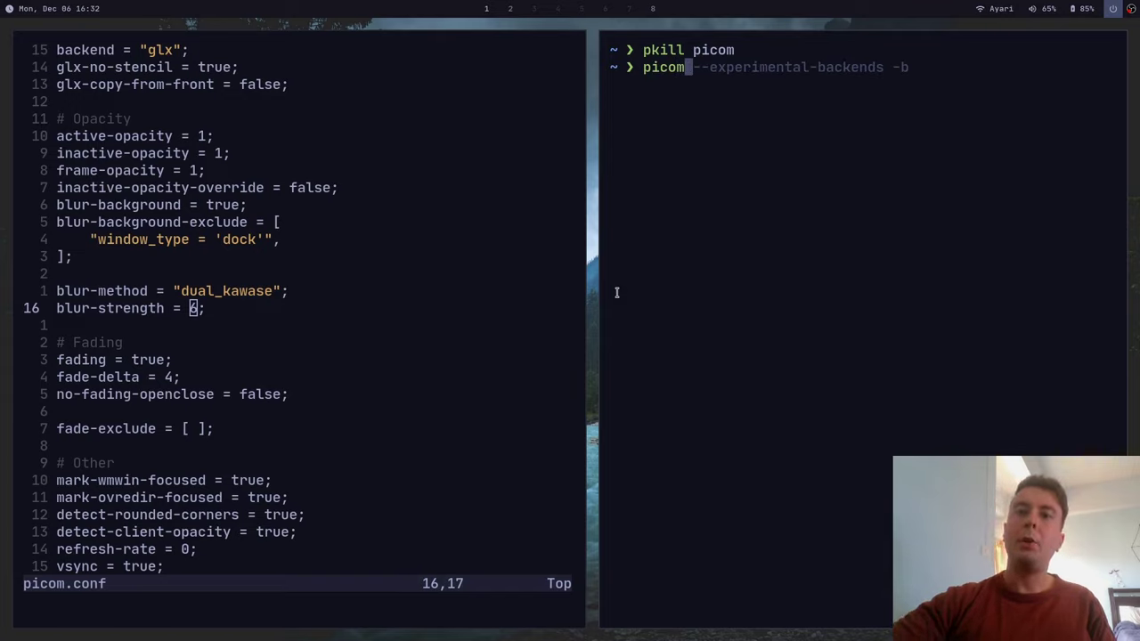
pyautogui.press('Right')
pyautogui.press('Left')
pyautogui.press('Left')
pyautogui.press('Left')
pyautogui.press('Left')
pyautogui.press('Left')
pyautogui.press('Left')
pyautogui.press('Left')
pyautogui.press('Left')
pyautogui.press('Left')
pyautogui.press('Left')
pyautogui.press('Left')
pyautogui.press('Left')
pyautogui.press('Left')
pyautogui.press('Left')
pyautogui.press('Left')
pyautogui.press('Left')
pyautogui.press('Left')
pyautogui.press('Left')
pyautogui.press('Left')
pyautogui.press('Left')
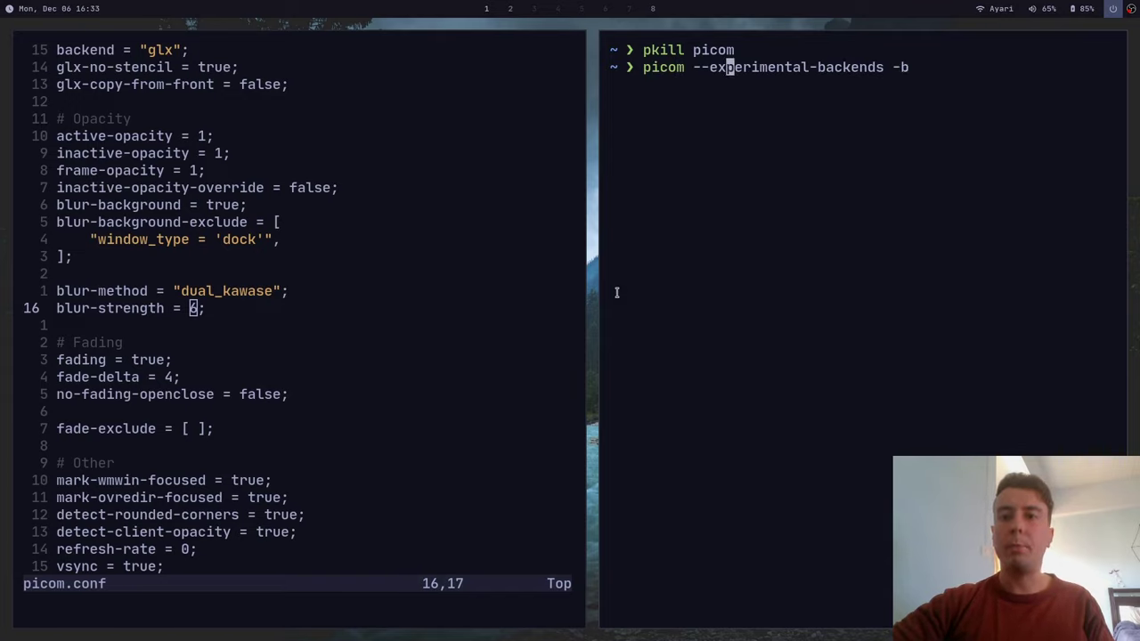
pyautogui.press('Right')
pyautogui.press('Right')
pyautogui.press('Right')
pyautogui.press('Right')
pyautogui.press('Right')
pyautogui.press('Right')
pyautogui.press('Right')
pyautogui.press('Right')
pyautogui.press('Right')
pyautogui.press('Right')
pyautogui.press('Right')
pyautogui.press('Right')
pyautogui.press('Right')
pyautogui.press('Right')
pyautogui.press('Right')
pyautogui.press('Right')
pyautogui.press('Right')
pyautogui.press('Right')
pyautogui.press('Right')
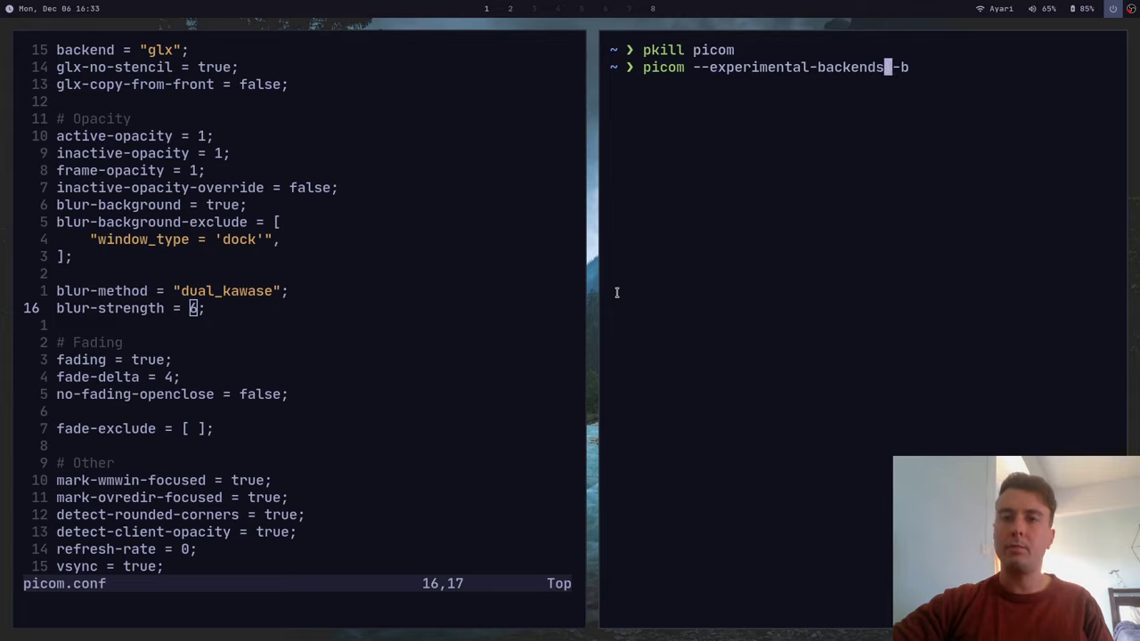
pyautogui.hotkey('ctrl', 'k')
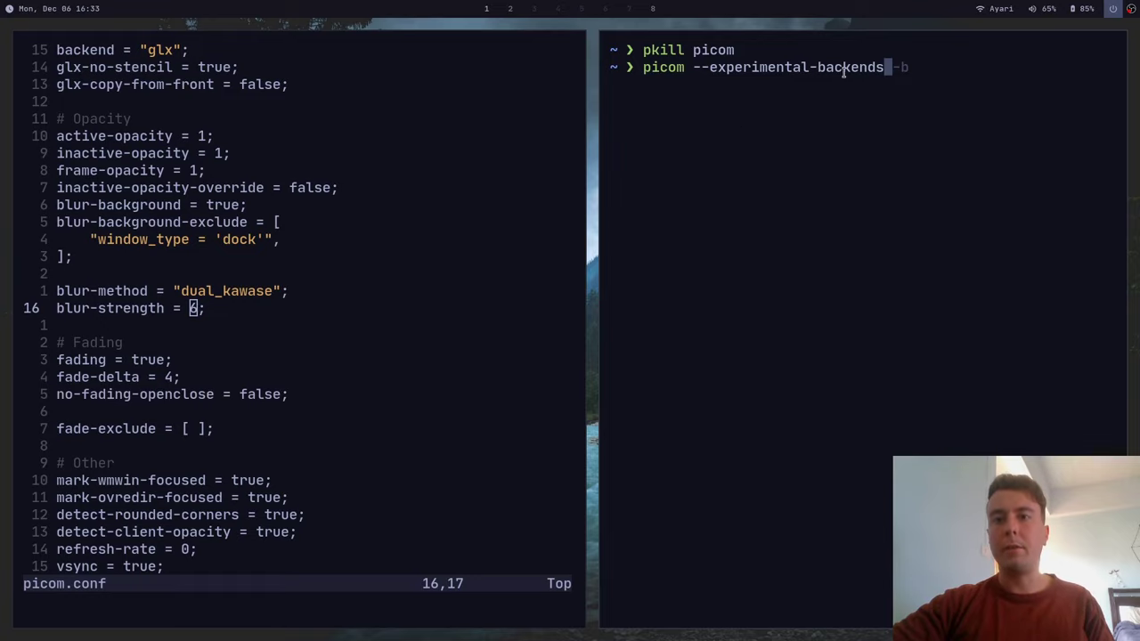
pyautogui.press('Right')
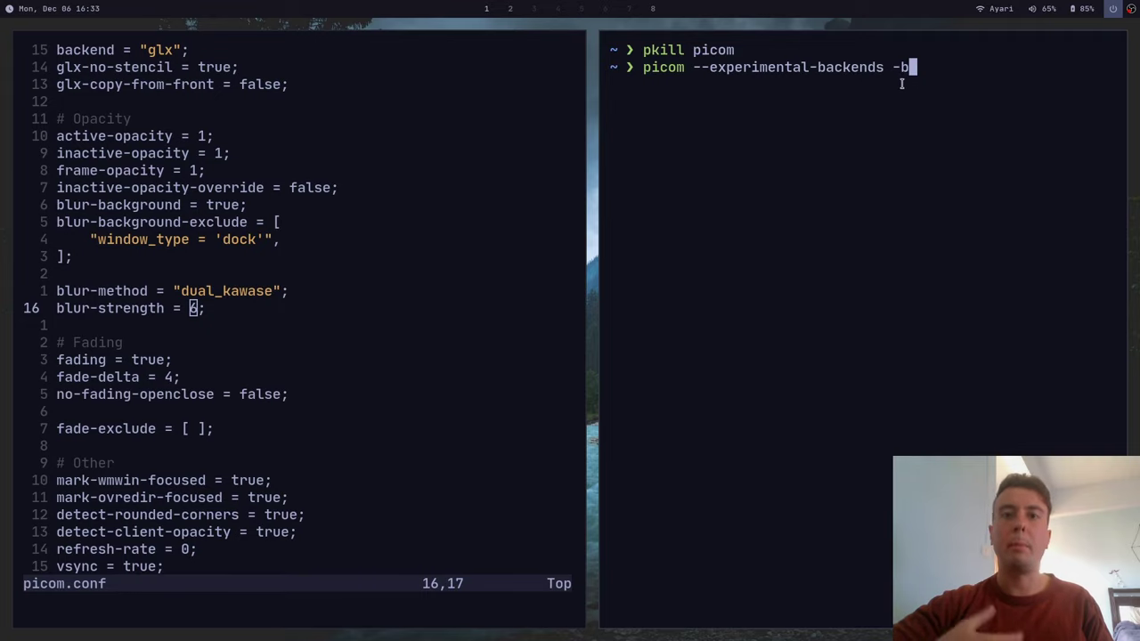
pyautogui.press('Return')
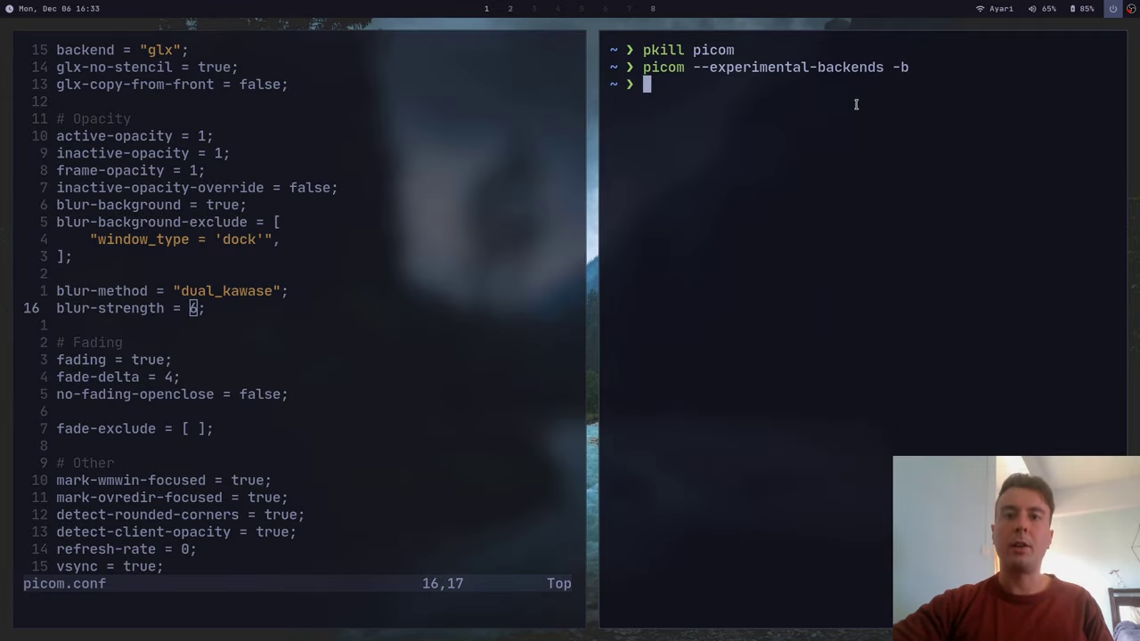
pyautogui.hotkey('ctrl', 'd')
# Step: Delete the "window_type = 'dock'" entry from blur-background-exclude and save picom.conf
pyautogui.press('k')
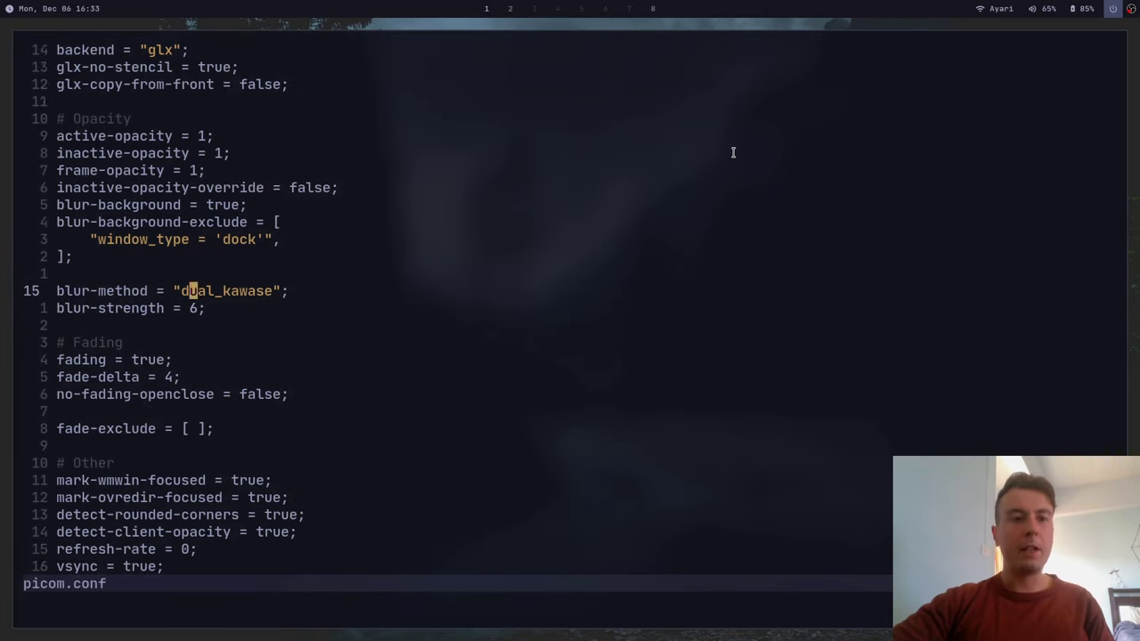
pyautogui.press('k')
pyautogui.press('k')
pyautogui.press('k')
pyautogui.press('j')
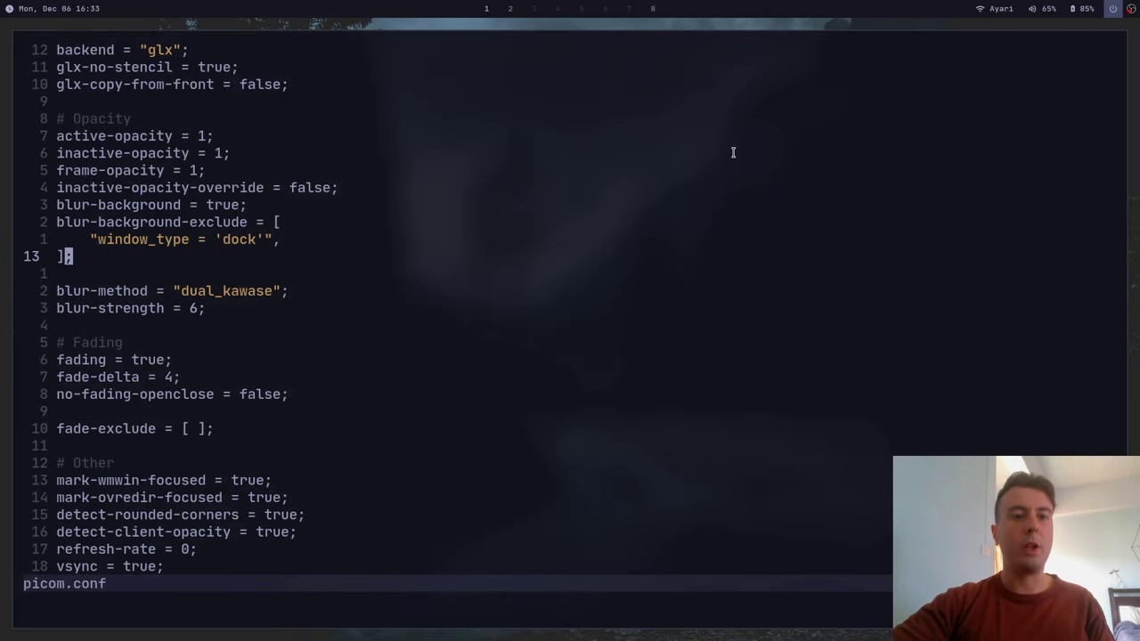
pyautogui.press('k')
pyautogui.press('h')
pyautogui.press('h')
pyautogui.press('h')
pyautogui.press('b')
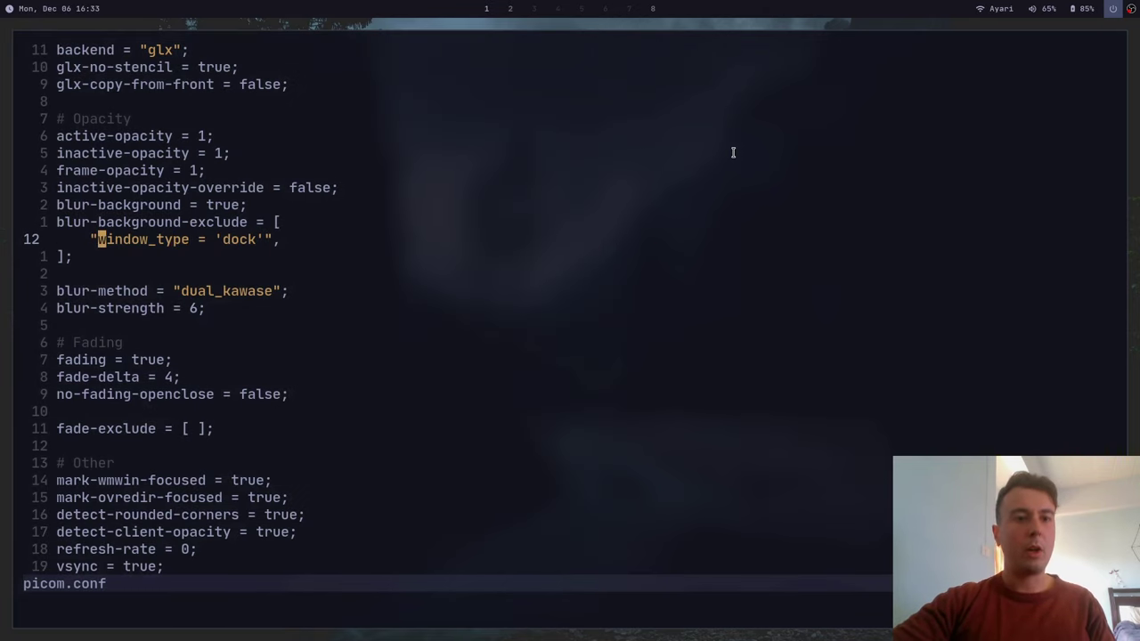
pyautogui.press('l')
pyautogui.press('h')
pyautogui.press('l')
pyautogui.press('l')
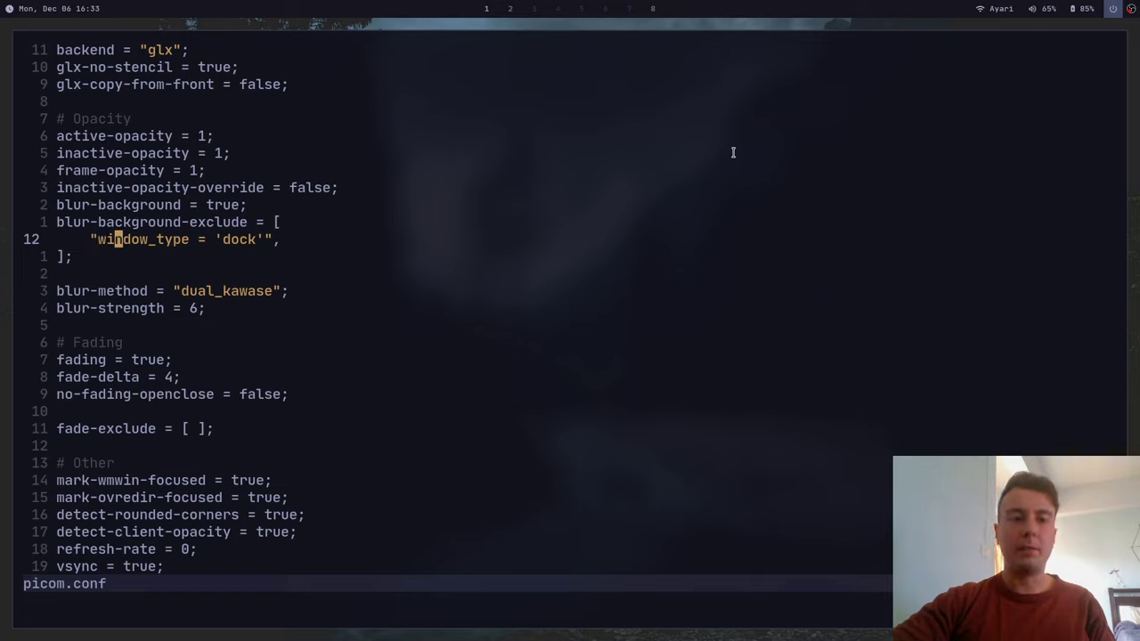
pyautogui.press('h')
pyautogui.press('h')
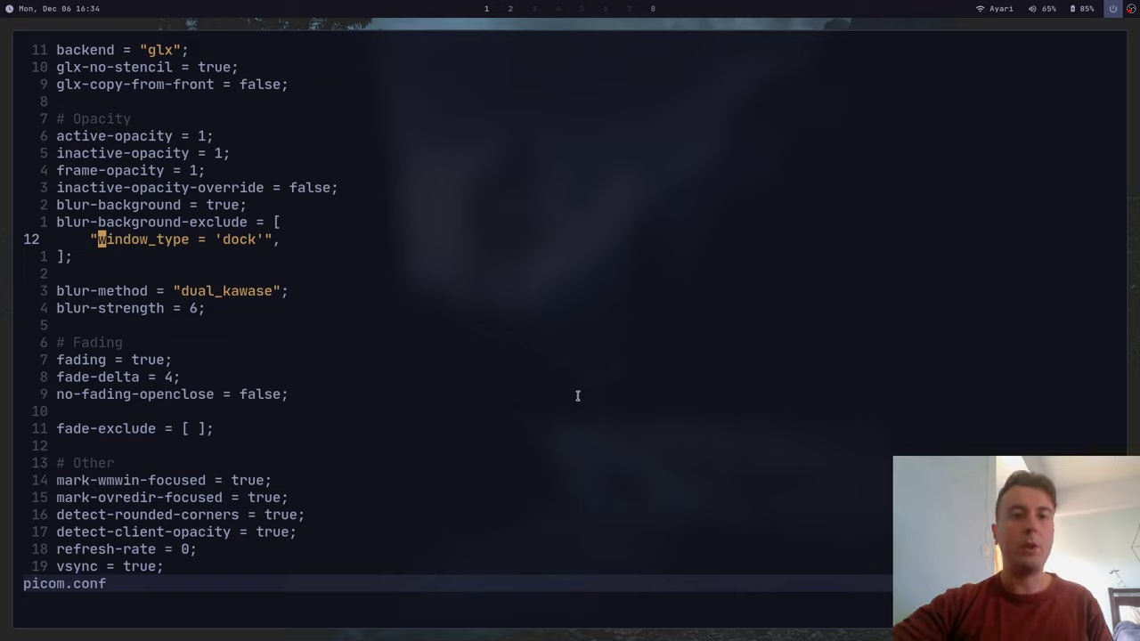
pyautogui.press('d')
pyautogui.press('d')
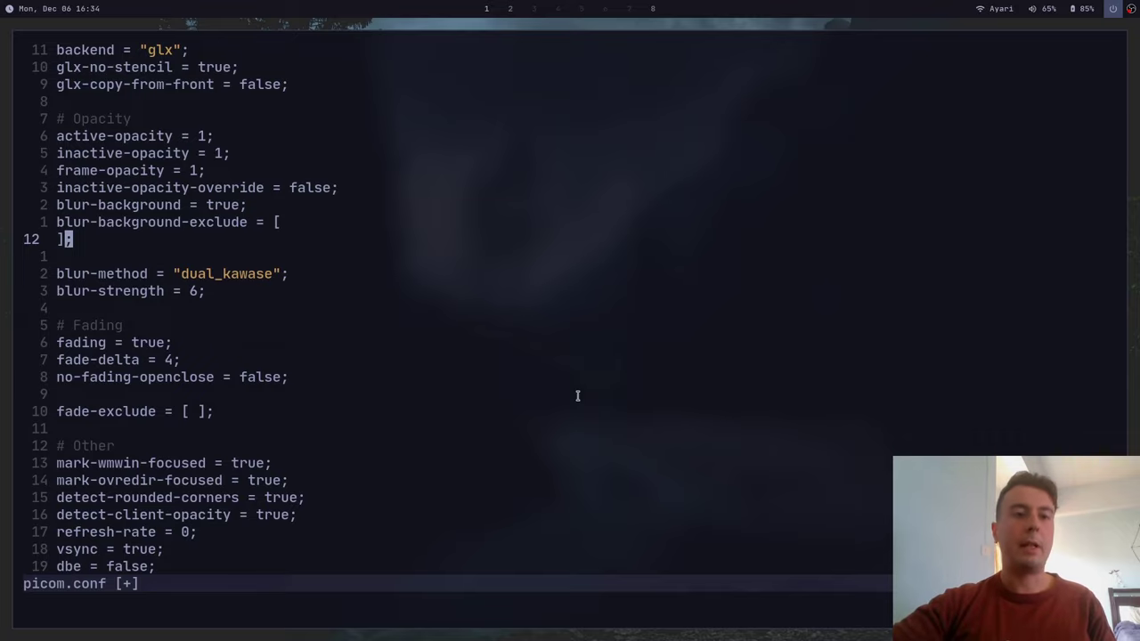
pyautogui.write(':w')
pyautogui.press('Return')
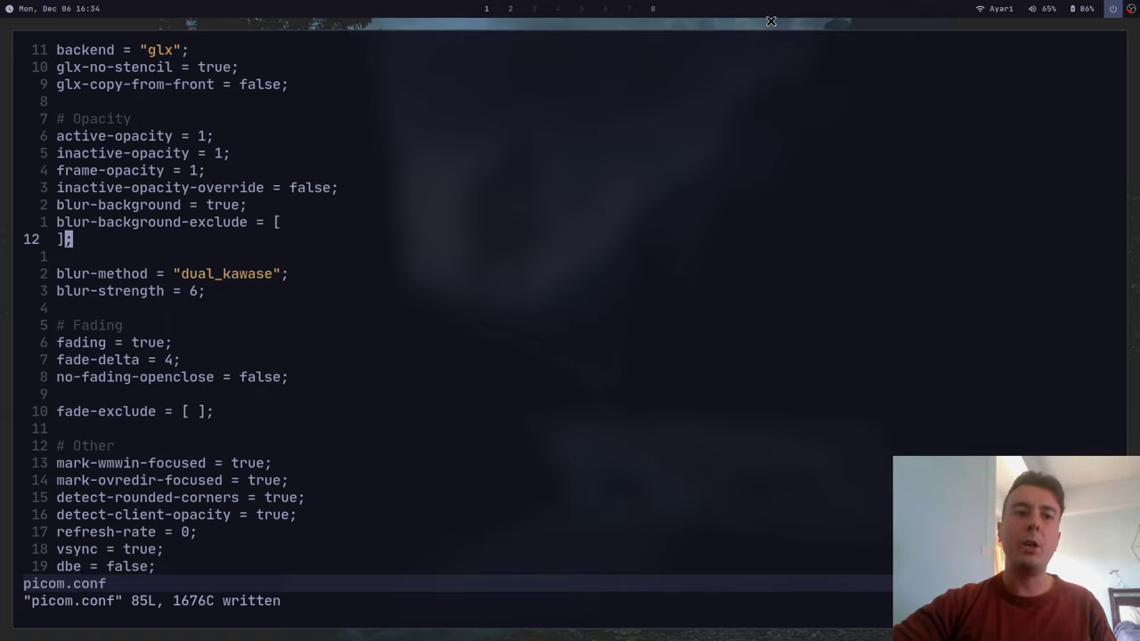
# Step: Open .config/polybar/colors.ini in vim in a new terminal beside picom.conf
pyautogui.press('super+Return')
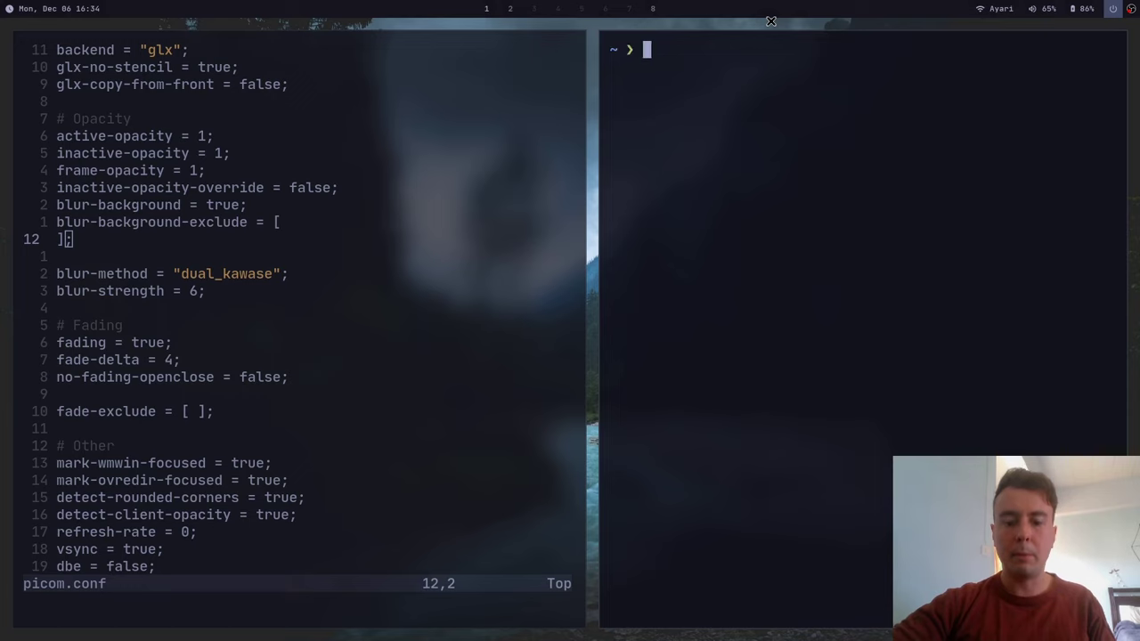
pyautogui.write('vim .config/polybar/colors.ini')
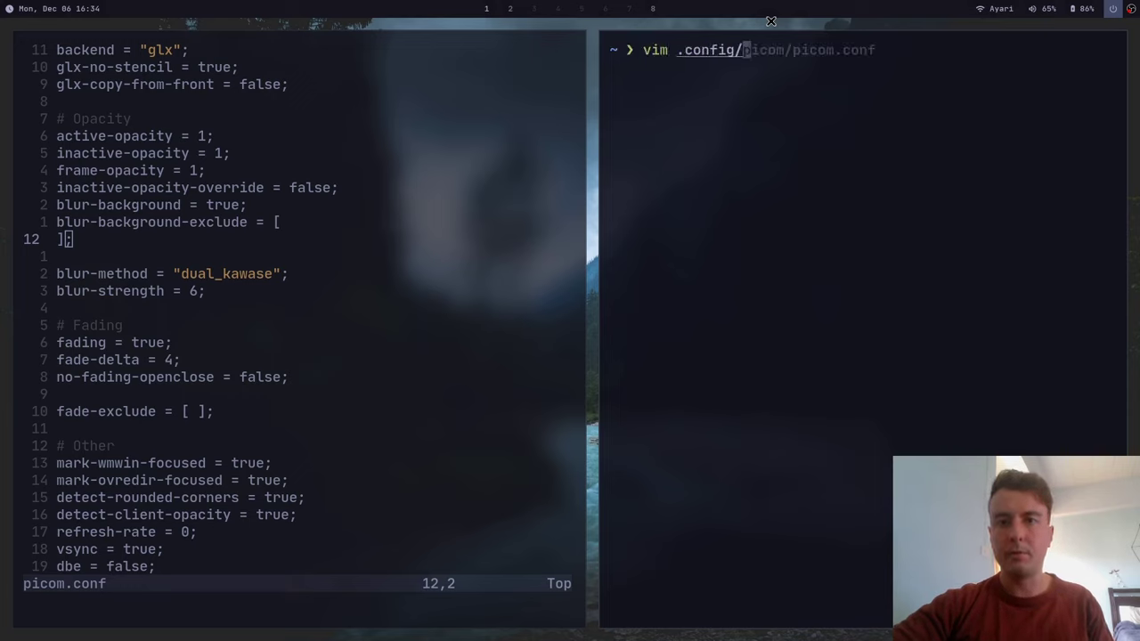
pyautogui.press('Return')
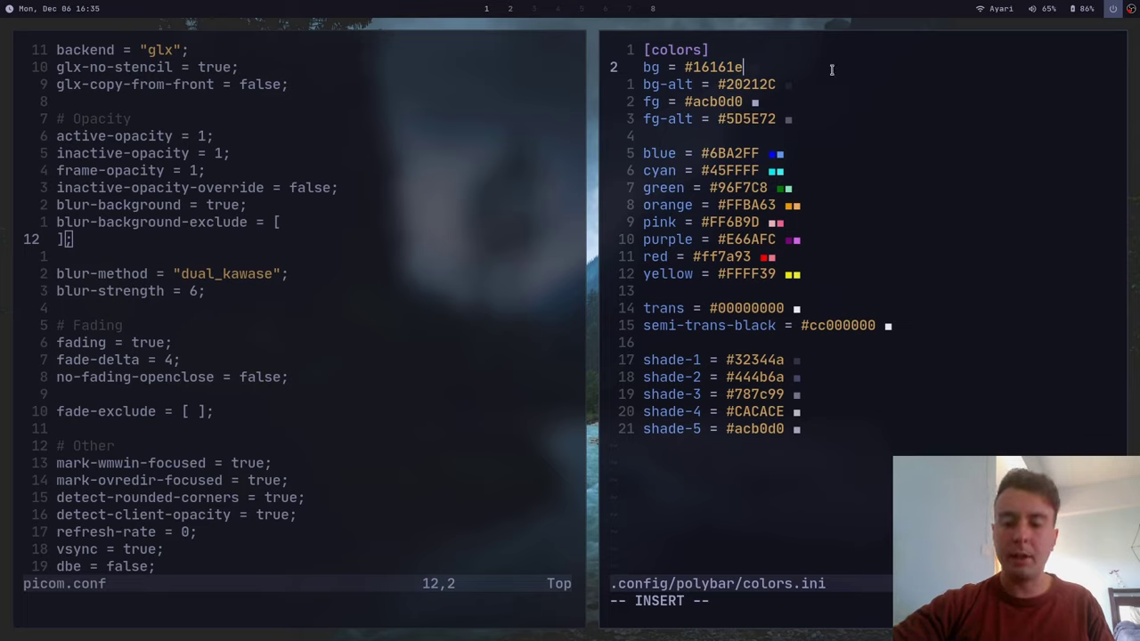
# Step: Set Polybar's bg colour to #16161e00, save colors.ini and relaunch the bar with ~/.config/polybar/launch.sh in another terminal
pyautogui.write('00')
pyautogui.press('Escape')
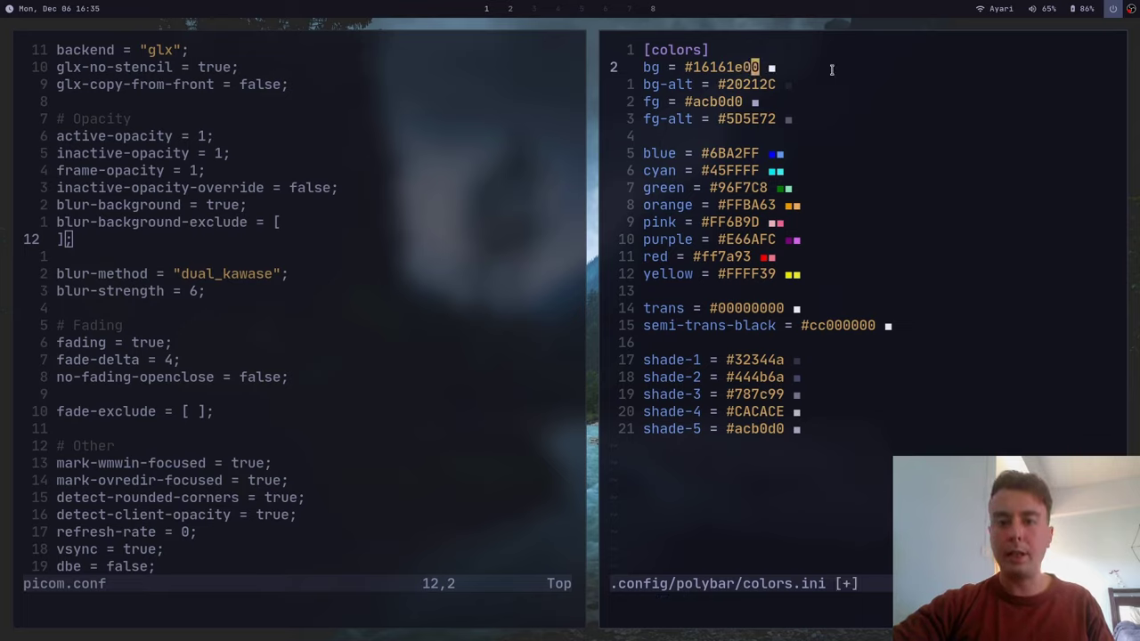
pyautogui.write(':w')
pyautogui.press('Return')
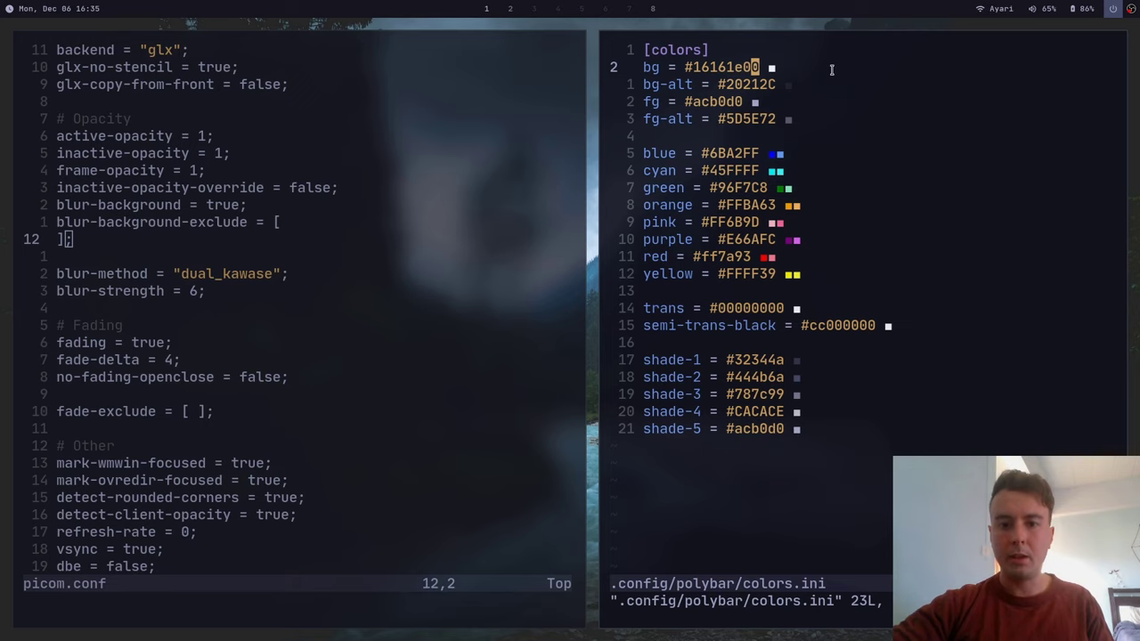
pyautogui.press('super+Return')
pyautogui.write('sh ~/.config/polybar/launch.sh')
pyautogui.press('Return')
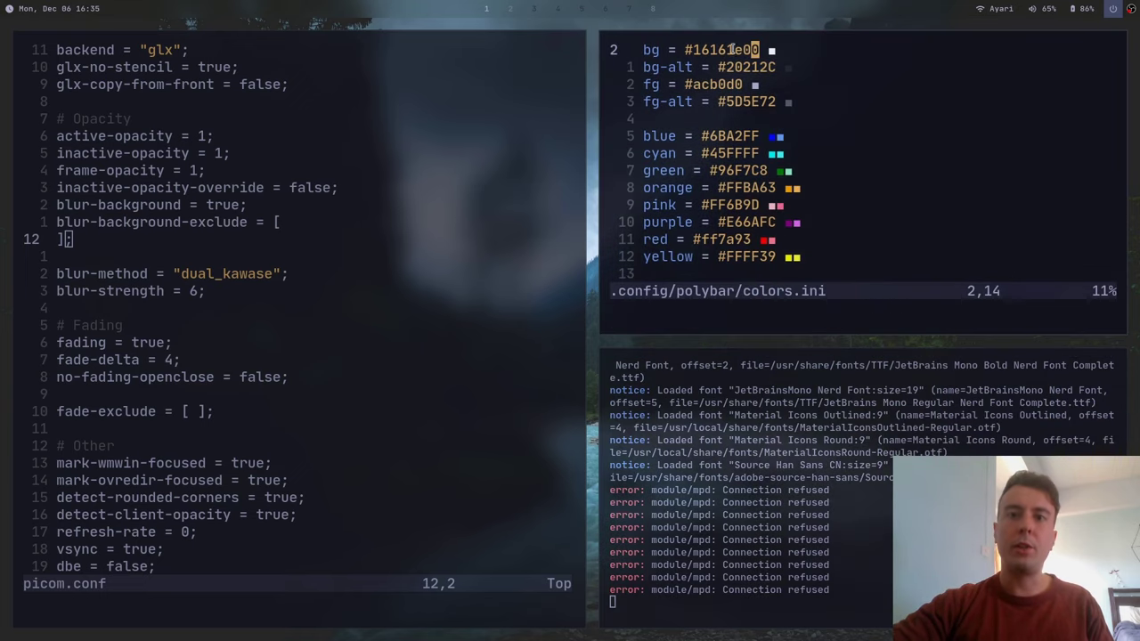
# Step: Set Polybar's bg colour to #16161e80, save colors.ini and rerun the bar's launch script
pyautogui.write('h')
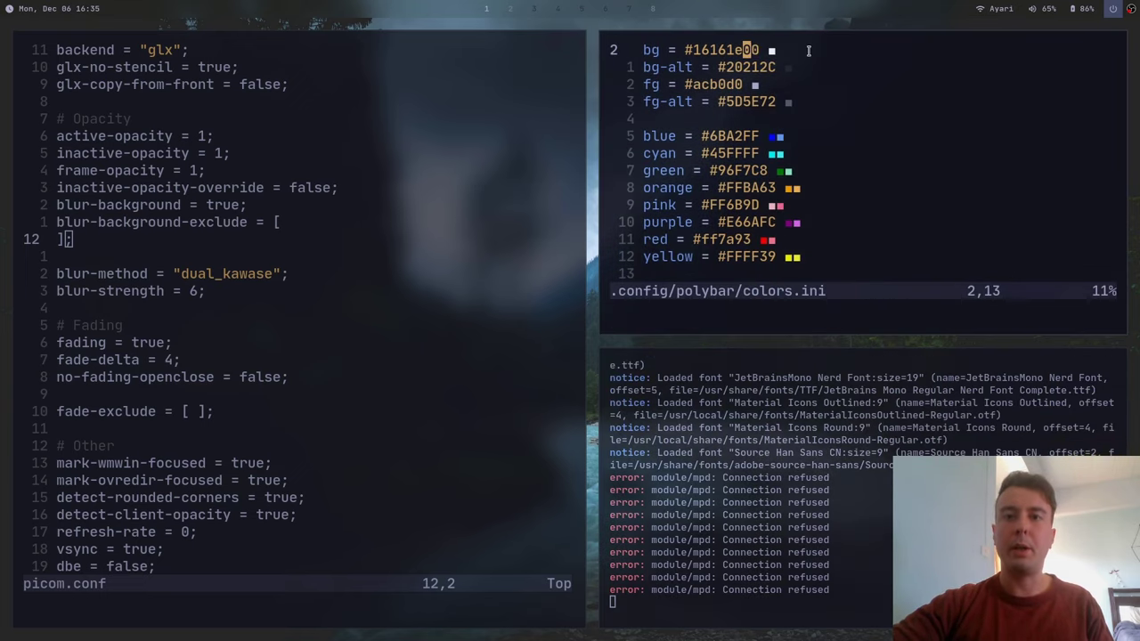
pyautogui.write('CFF')
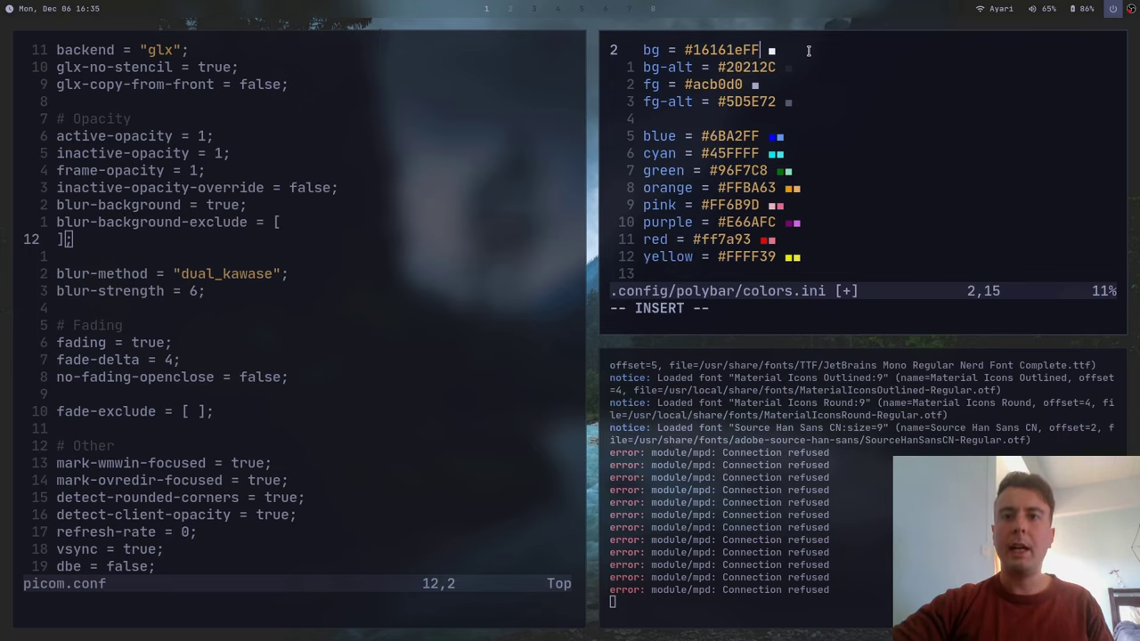
pyautogui.press('BackSpace')
pyautogui.press('BackSpace')
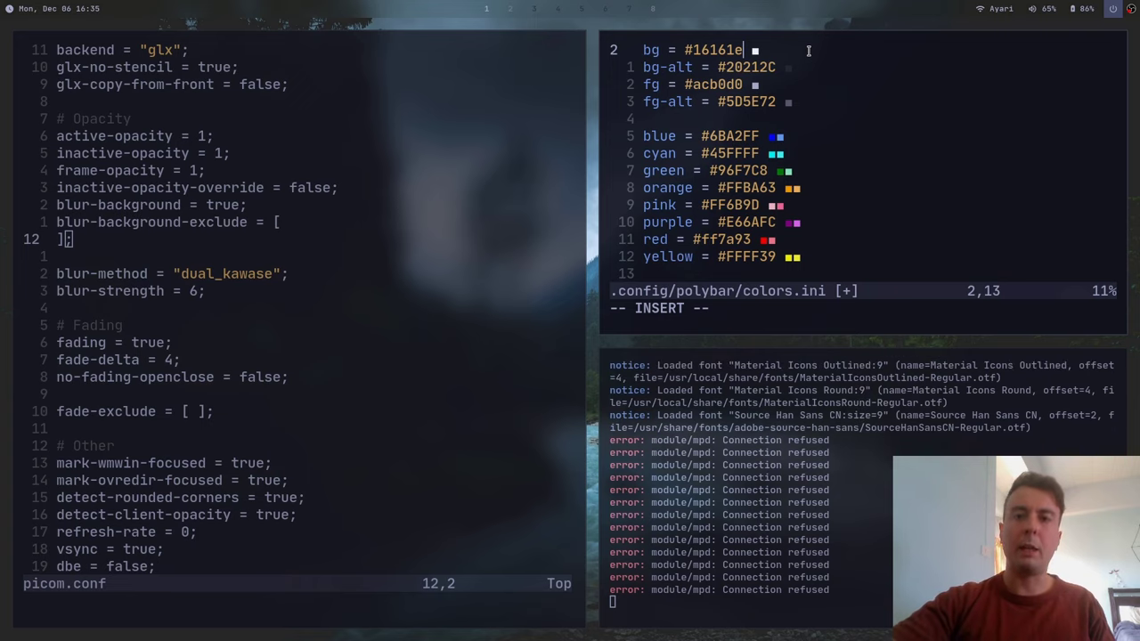
pyautogui.write('80')
pyautogui.press('Escape')
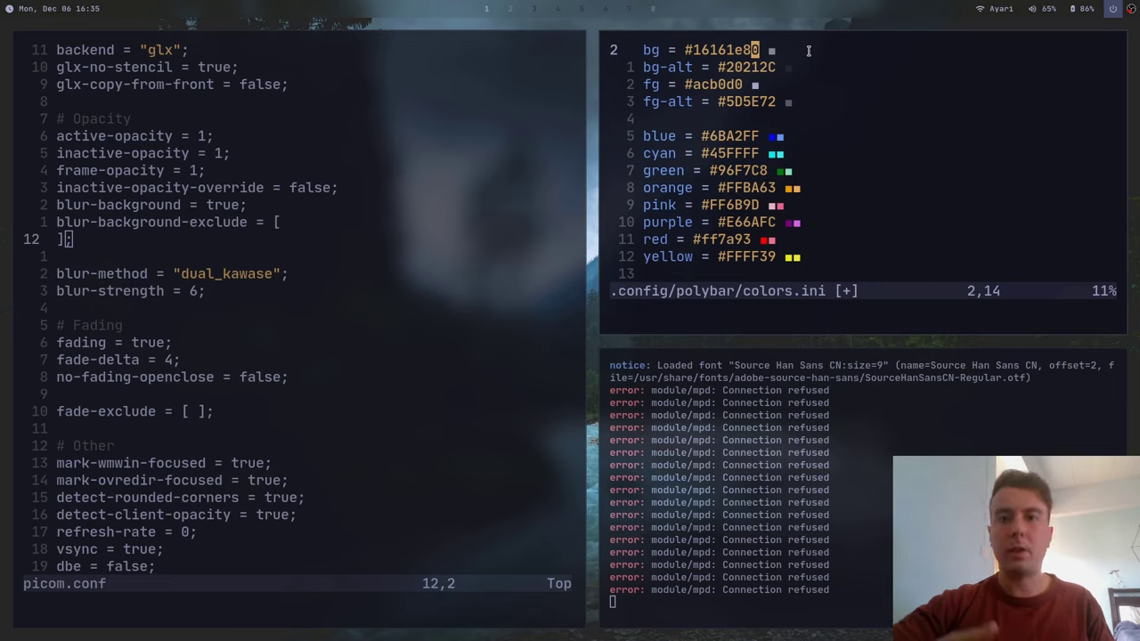
pyautogui.write(':w')
pyautogui.press('Return')
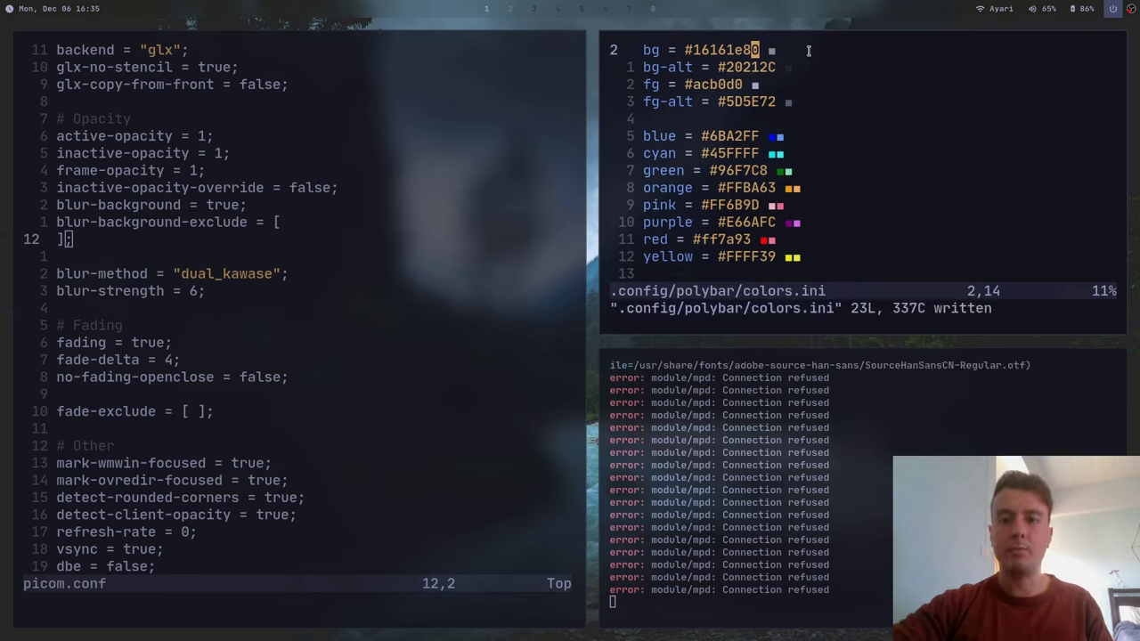
pyautogui.hotkey('ctrl', 'c')
pyautogui.press('Up')
pyautogui.press('Return')
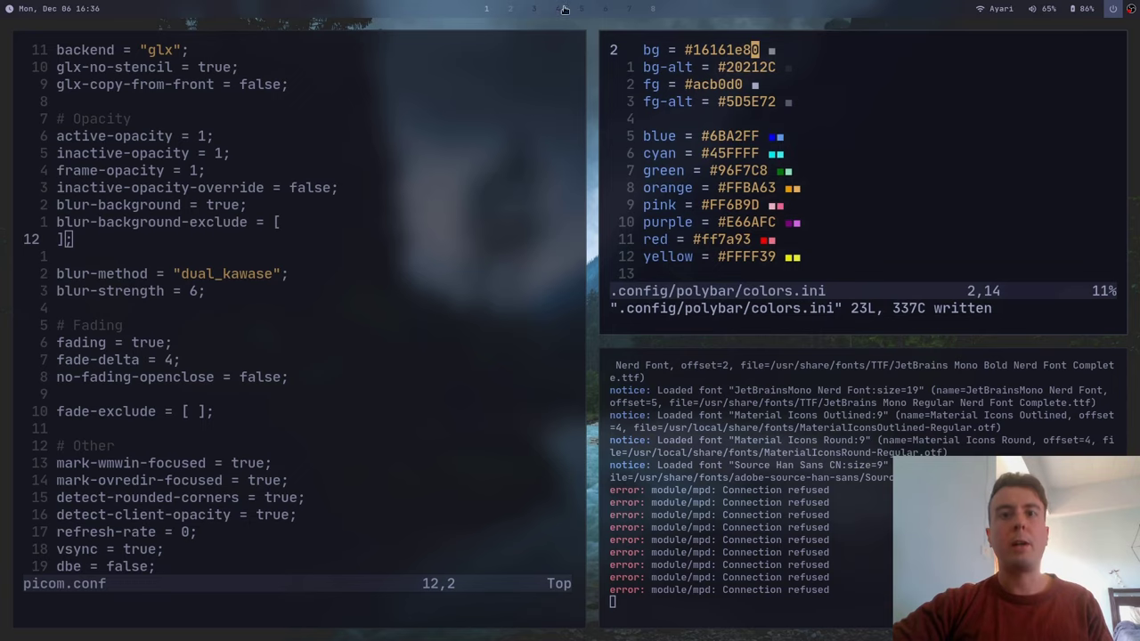
# Step: Show the application launcher over the open windows and dismiss it
pyautogui.press('super+d')
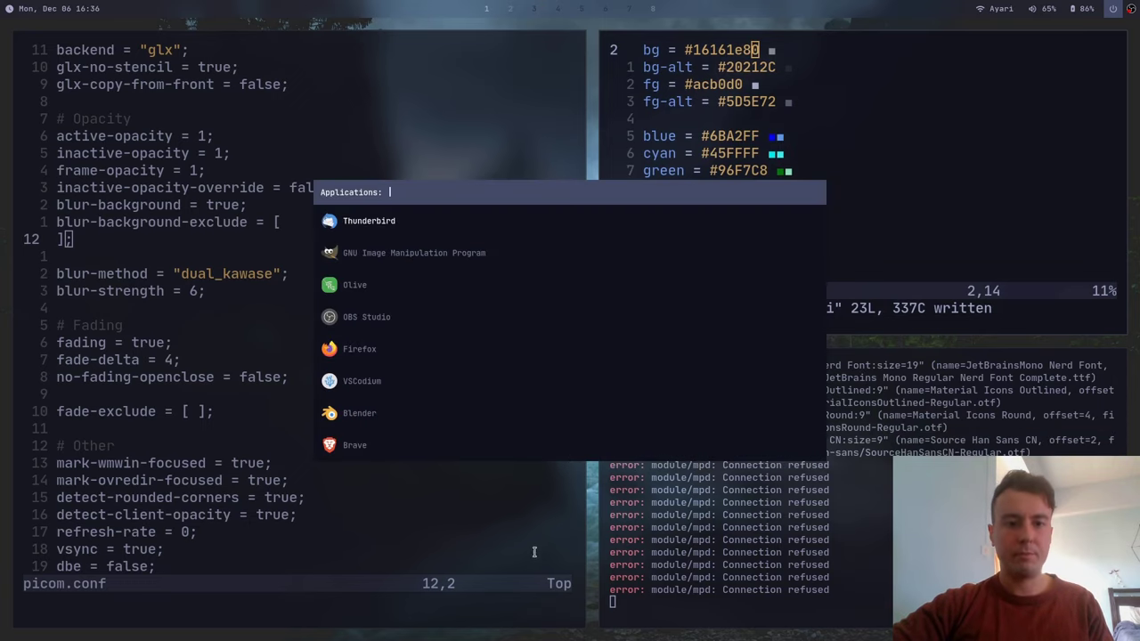
pyautogui.press('Escape')
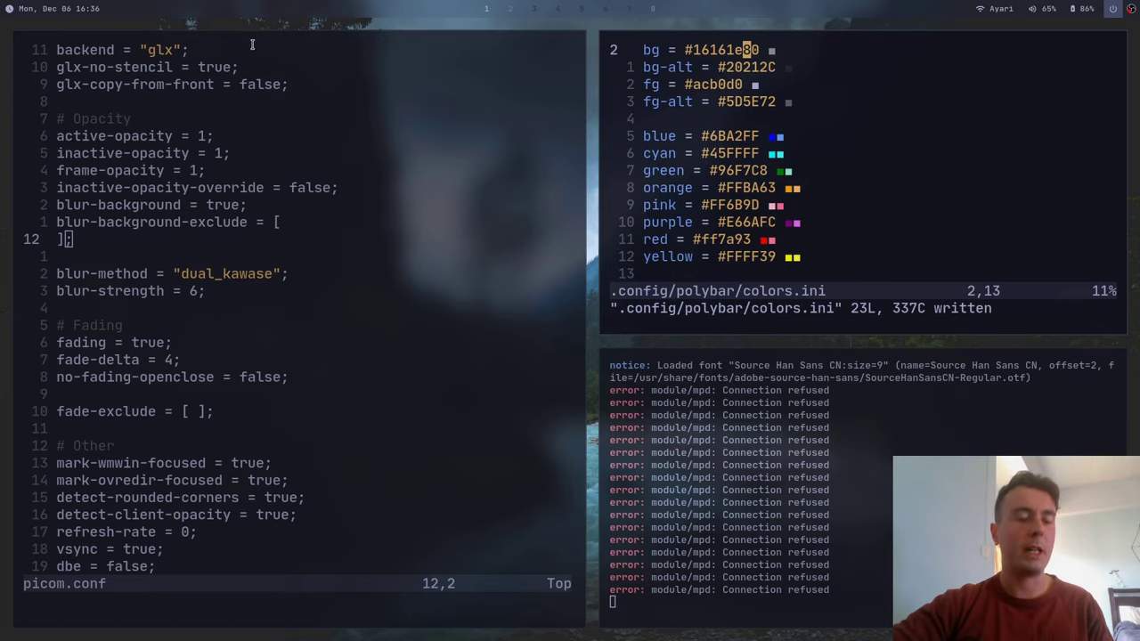
# Step: Remove the two alpha digits from Polybar's bg colour in colors.ini and return to picom.conf alone
pyautogui.press('x')
pyautogui.press('x')
pyautogui.press('super+2')
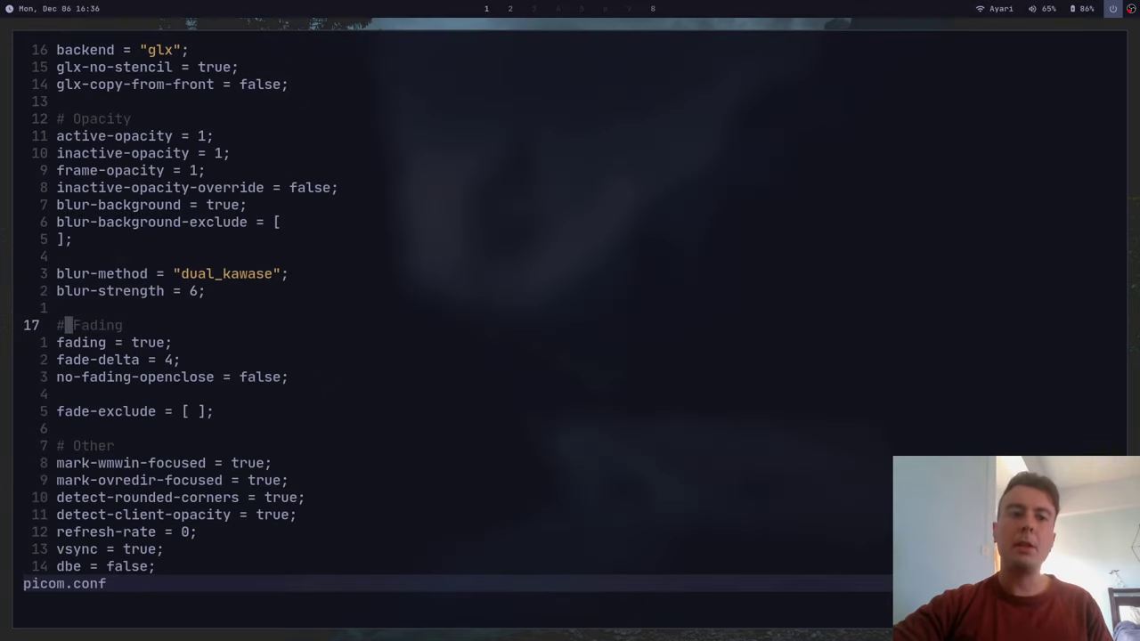
# Step: Examine the Fading section of picom.conf and switch between workspaces 1 and 2 to view the fade effect
pyautogui.press('j')
pyautogui.press('j')
pyautogui.press('j')
pyautogui.press('j')
pyautogui.press('j')
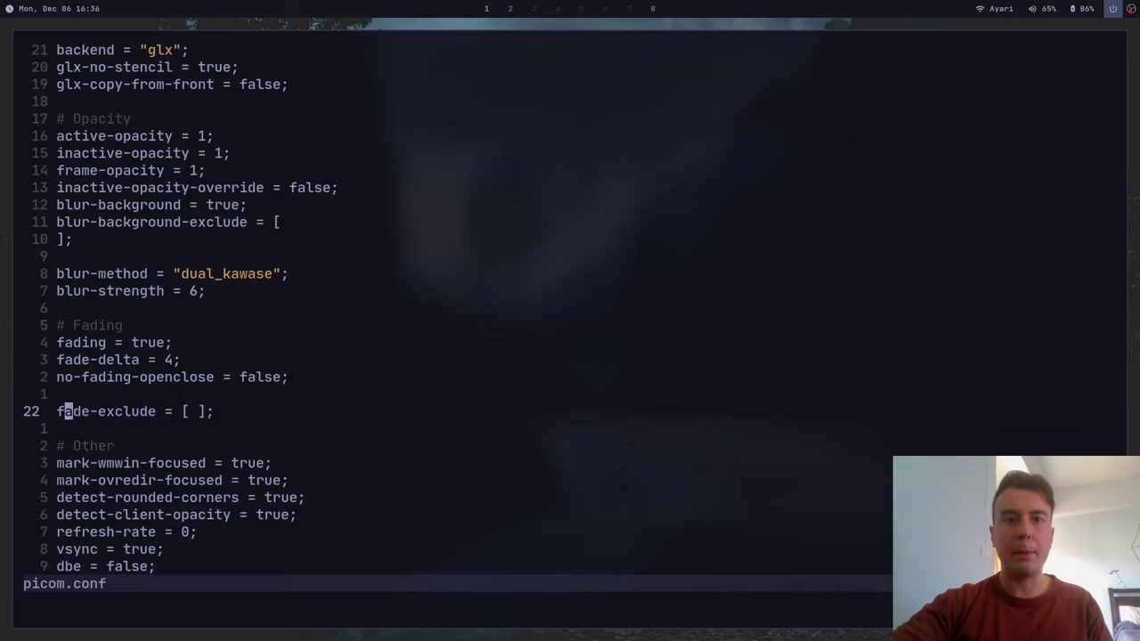
pyautogui.write(':q')
pyautogui.press('Return')
pyautogui.press('super+1')
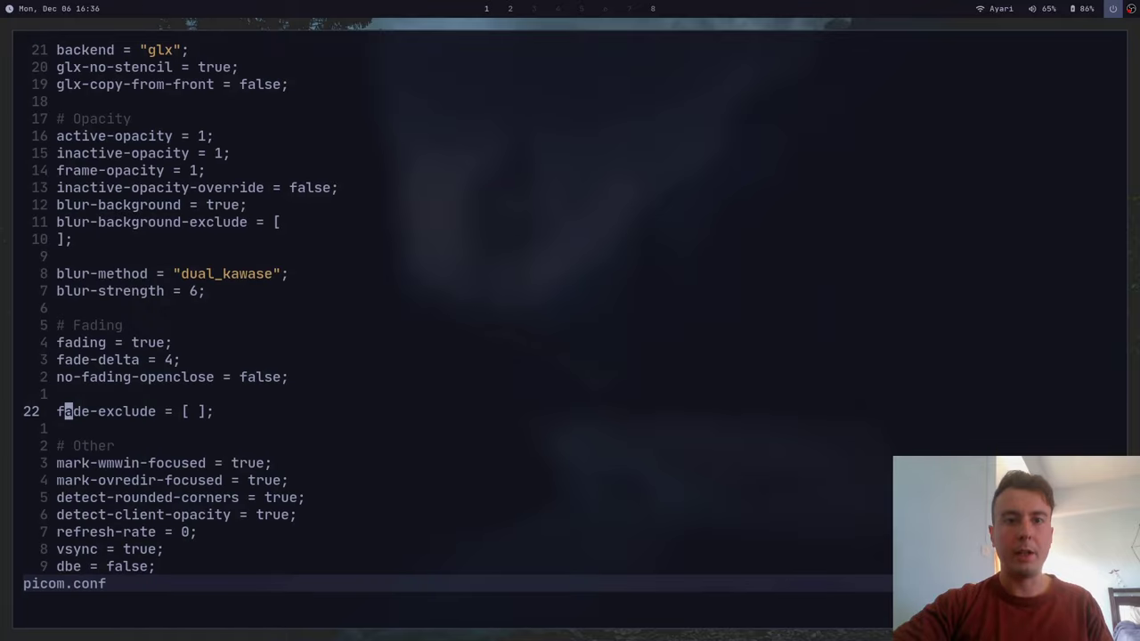
pyautogui.press('super+2')
pyautogui.press('super+1')
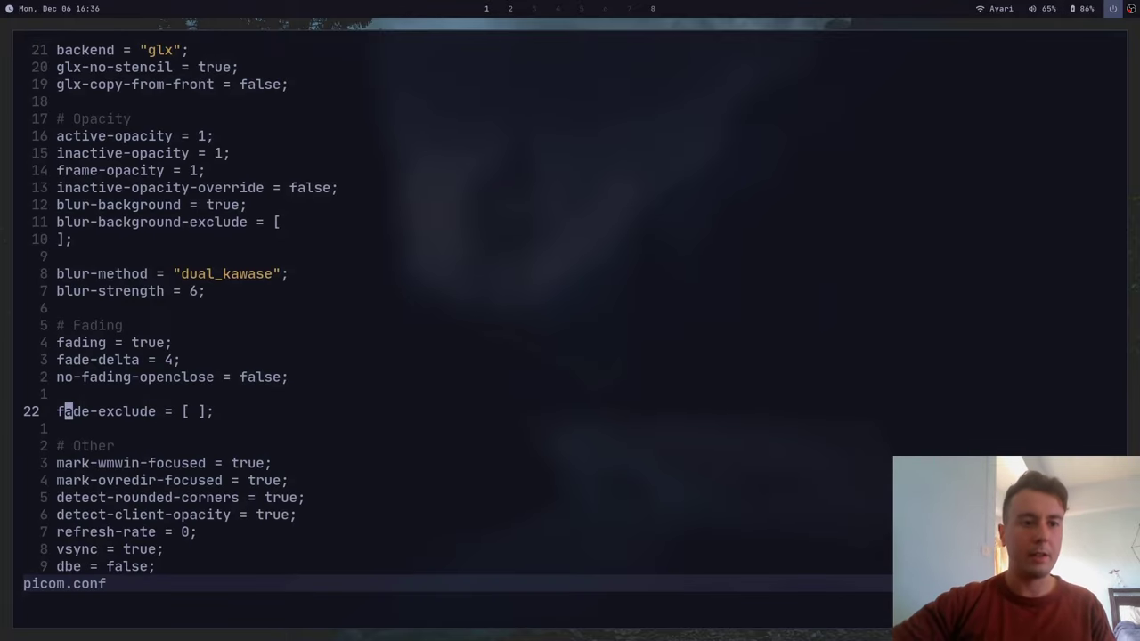
# Step: Set fade-delta to 10, save picom.conf and switch to workspaces 2 and 3 to compare the fade
pyautogui.press('k')
pyautogui.press('k')
pyautogui.press('k')
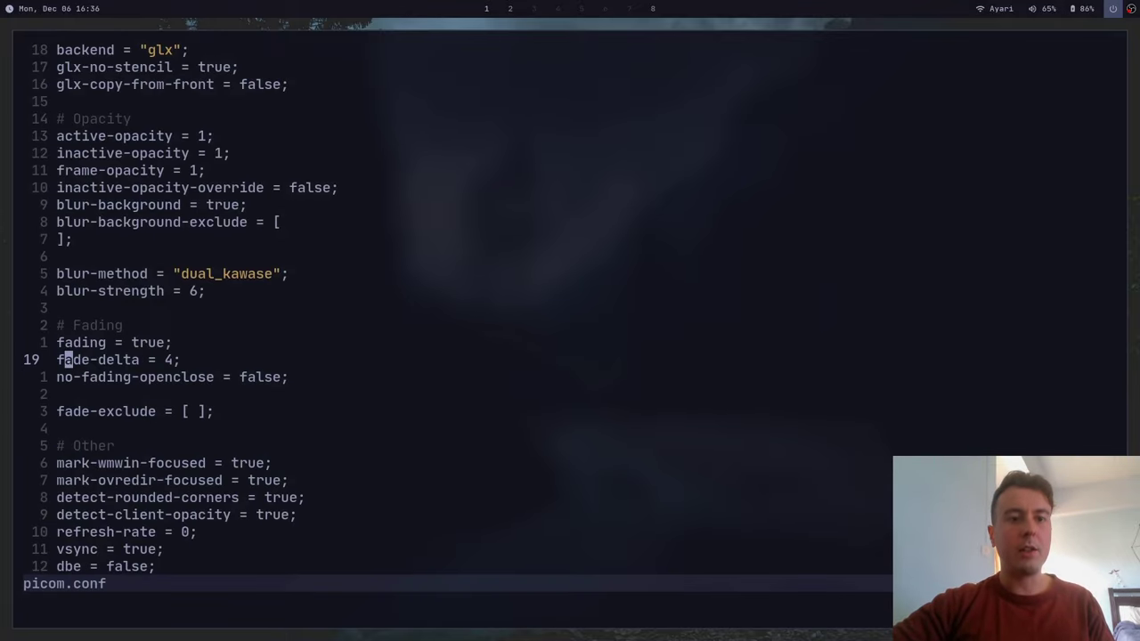
pyautogui.press('A')
pyautogui.press('Left')
pyautogui.press('BackSpace')
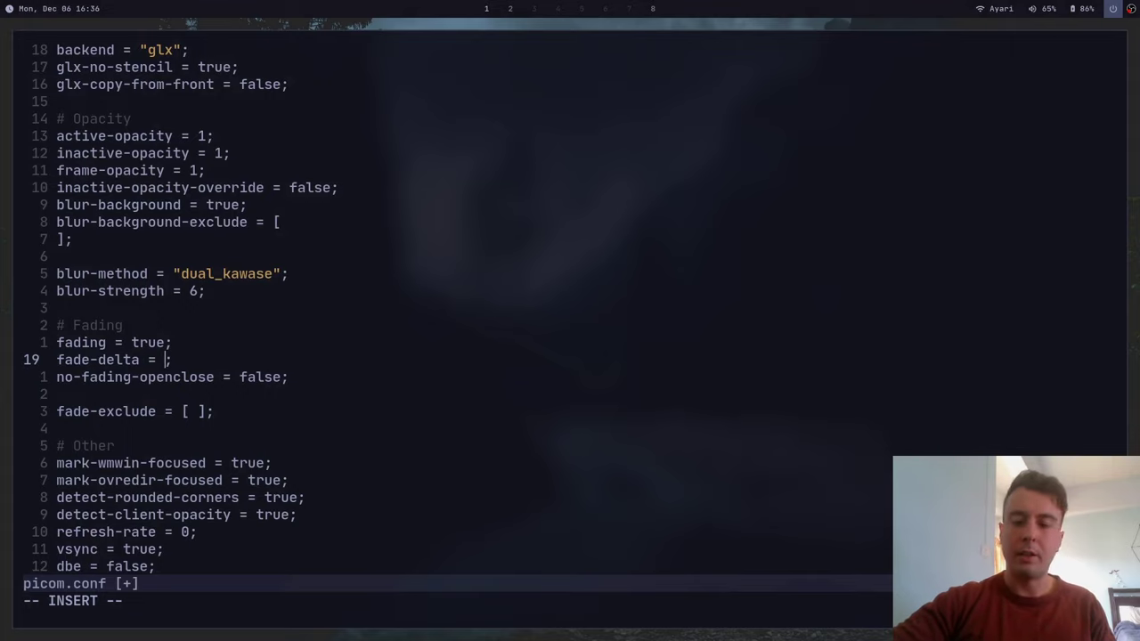
pyautogui.write('10')
pyautogui.press('Escape')
pyautogui.write(':w')
pyautogui.press('Return')
pyautogui.press('super+2')
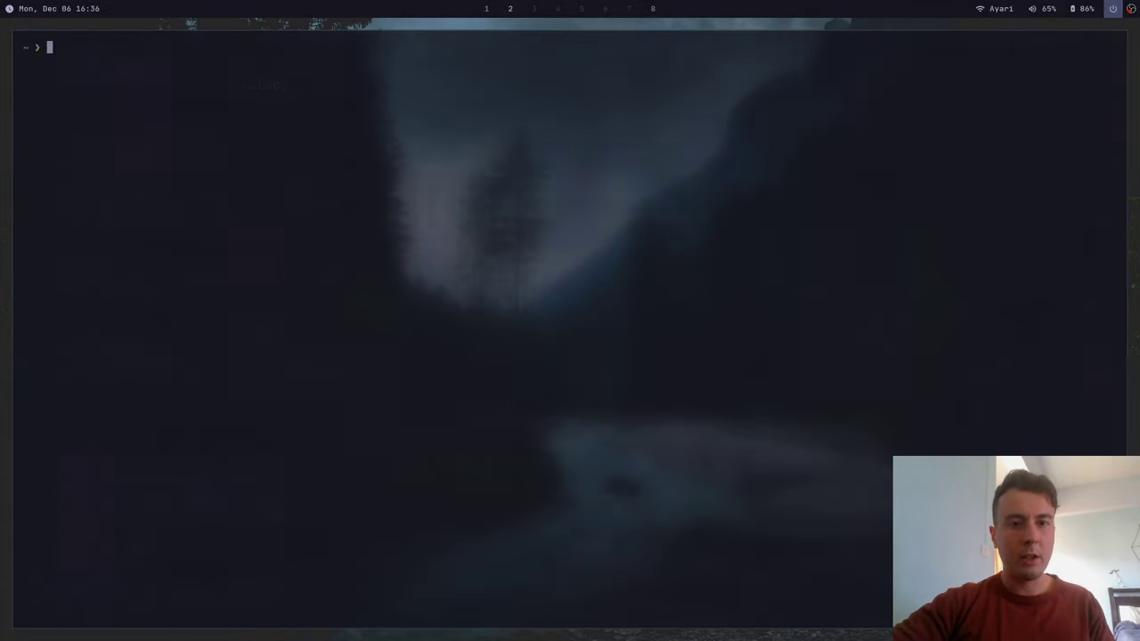
pyautogui.press('super+3')
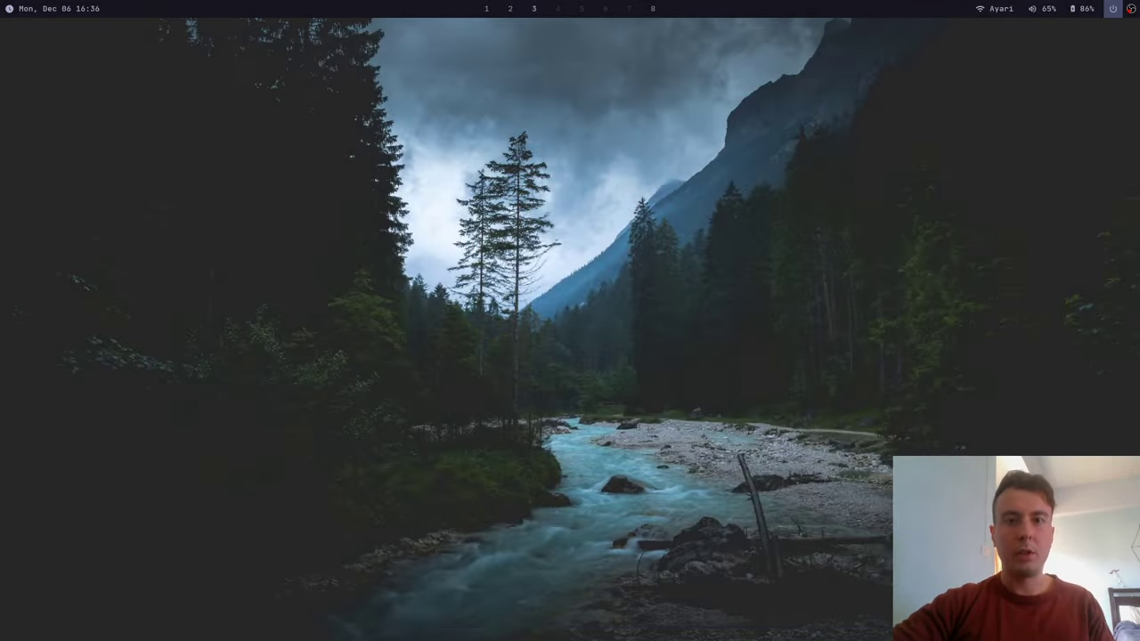
# Step: Back on workspace 1, set fade-delta to 4 and save picom.conf, then open and close a terminal to check the fade
pyautogui.press('super+1')
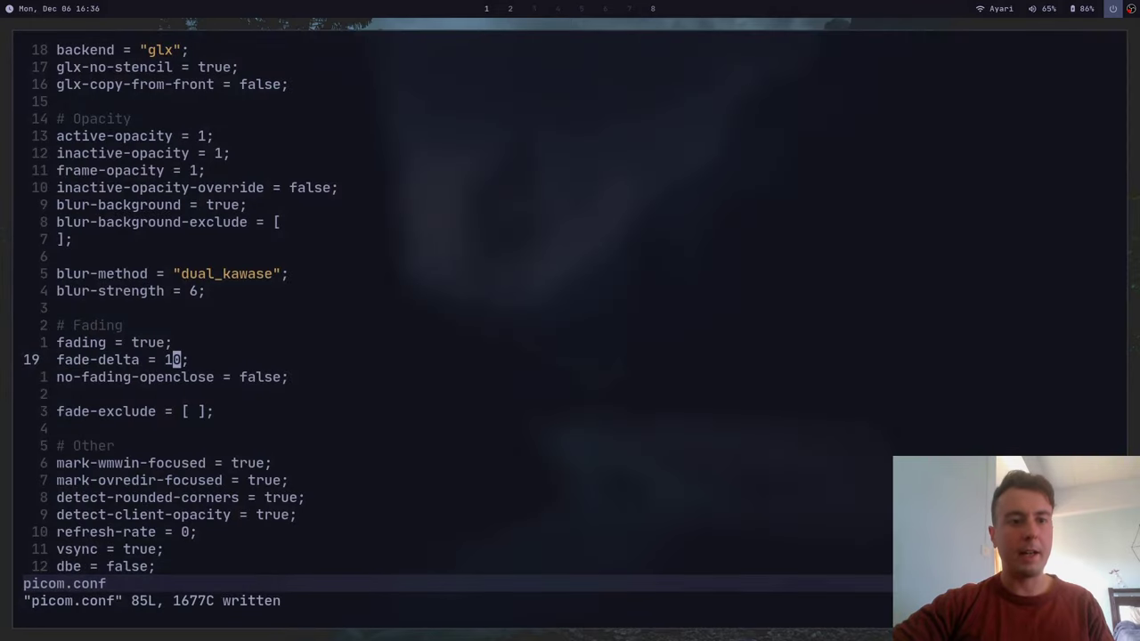
pyautogui.press('h')
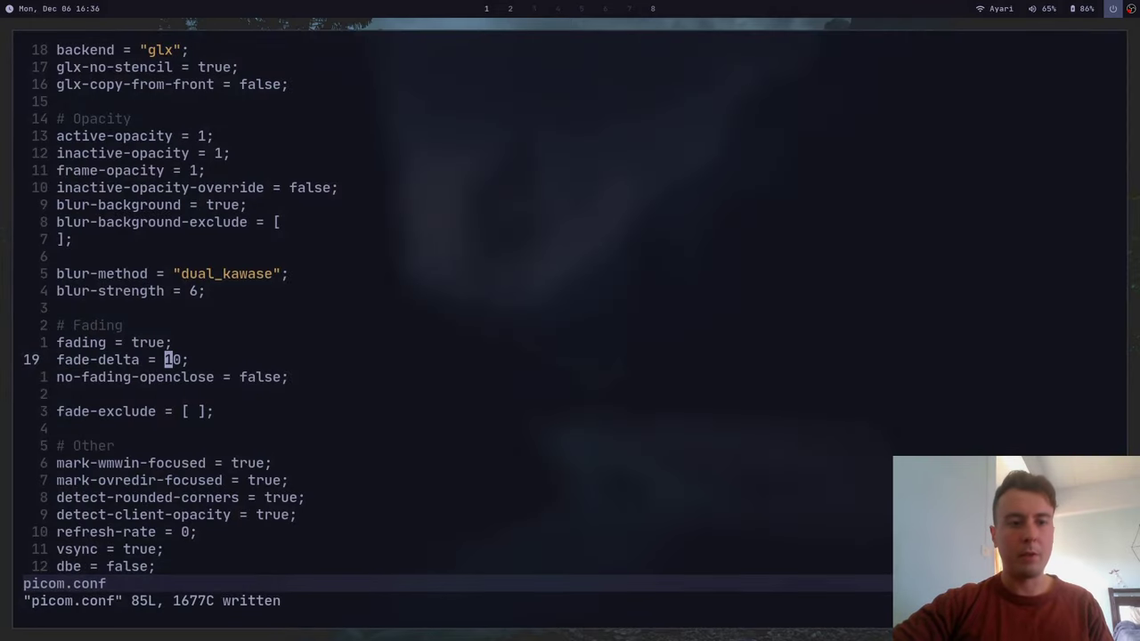
pyautogui.press('i')
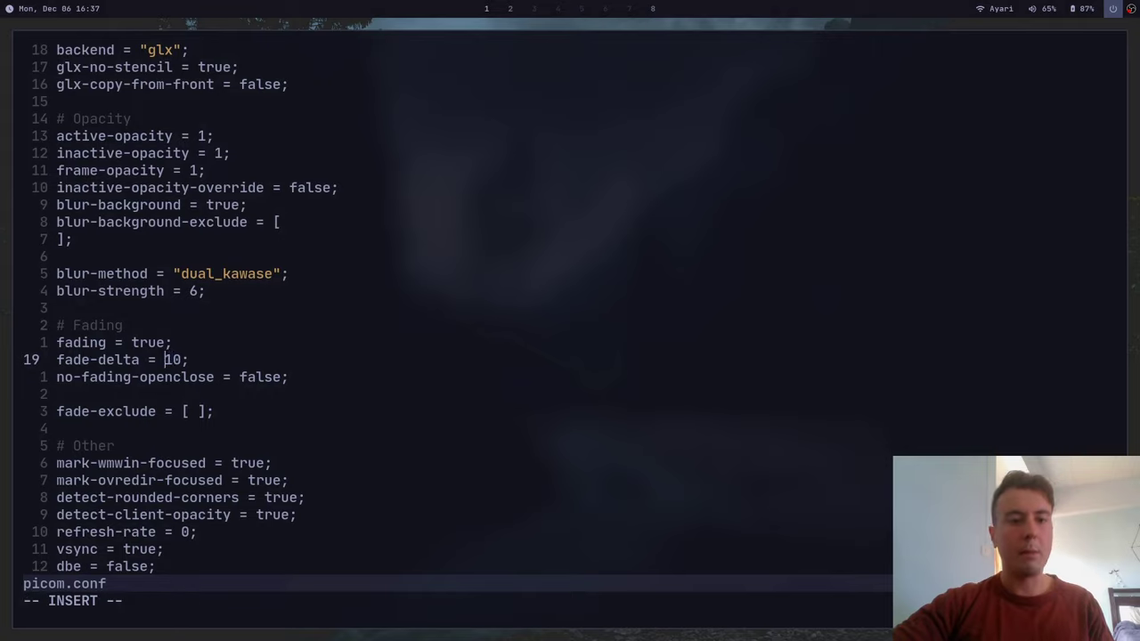
pyautogui.press('Delete')
pyautogui.press('Delete')
pyautogui.write('4')
pyautogui.press('Escape')
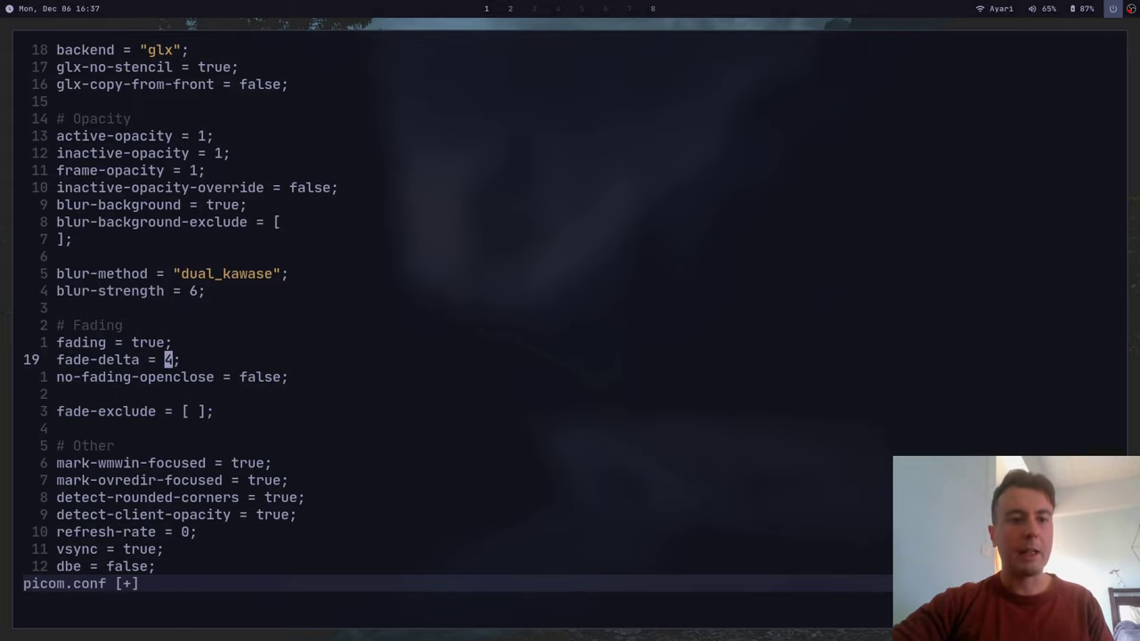
pyautogui.write(':w')
pyautogui.press('Return')
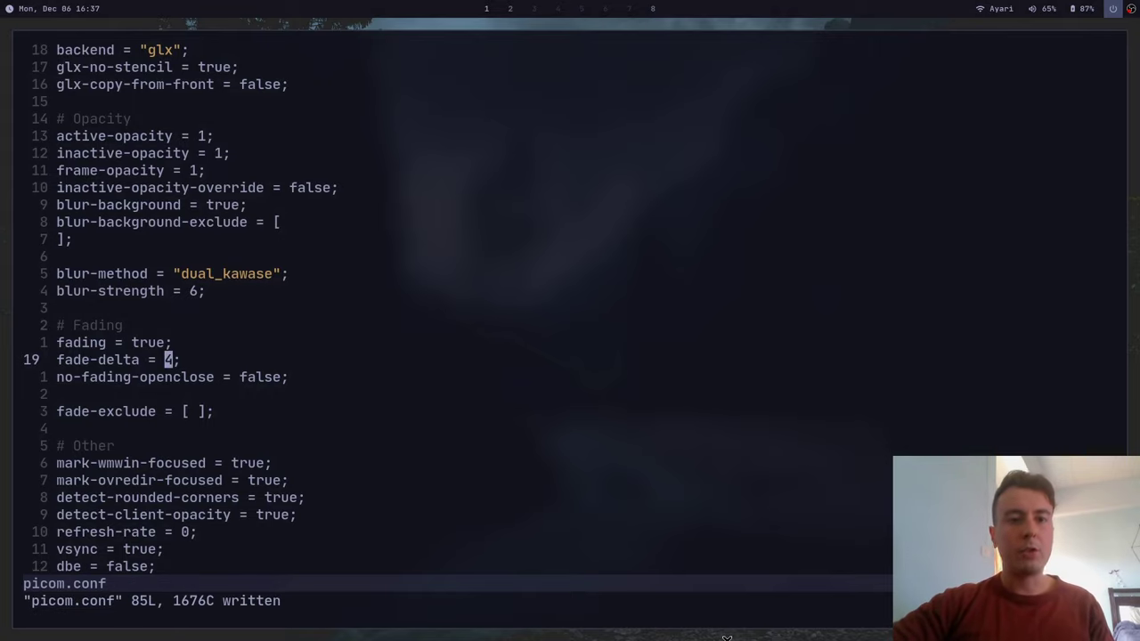
pyautogui.press('super+Return')
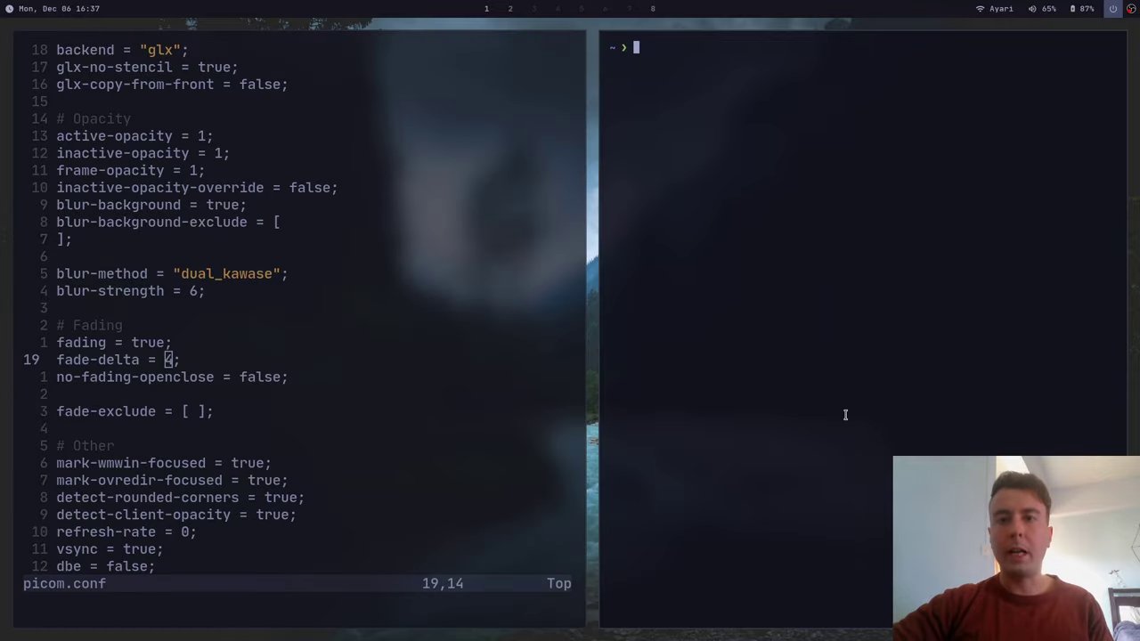
pyautogui.press('super+q')
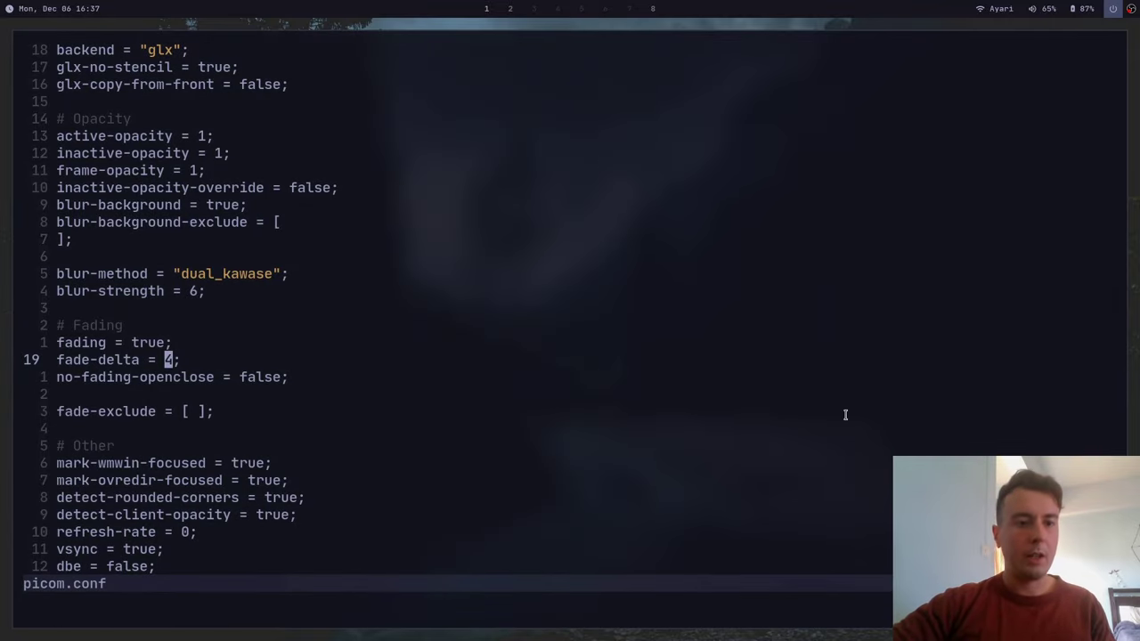
# Step: Examine the no-fading-openclose option in the Fading section of picom.conf
pyautogui.press('j')
pyautogui.press('h')
pyautogui.press('0')
pyautogui.press('w')
pyautogui.press('w')
pyautogui.press('w')
pyautogui.press('w')
pyautogui.press('w')
pyautogui.press('w')
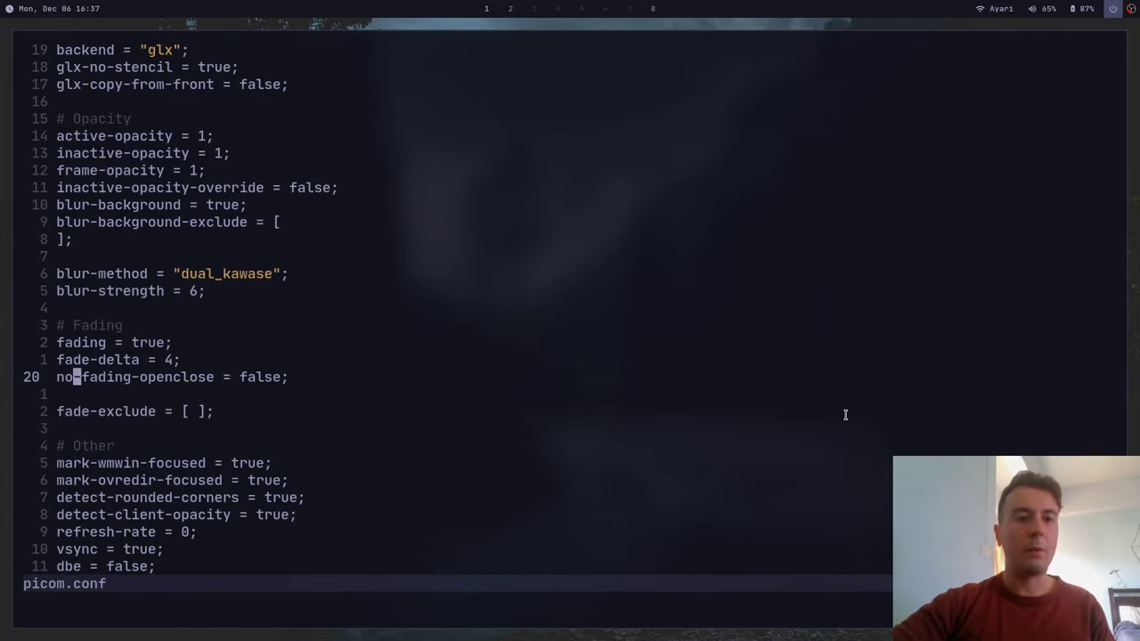
# Step: Examine the options in the Other section, including detect-rounded-corners, detect-client-opacity and refresh-rate
pyautogui.press('1')
pyautogui.press('8')
pyautogui.press('j')
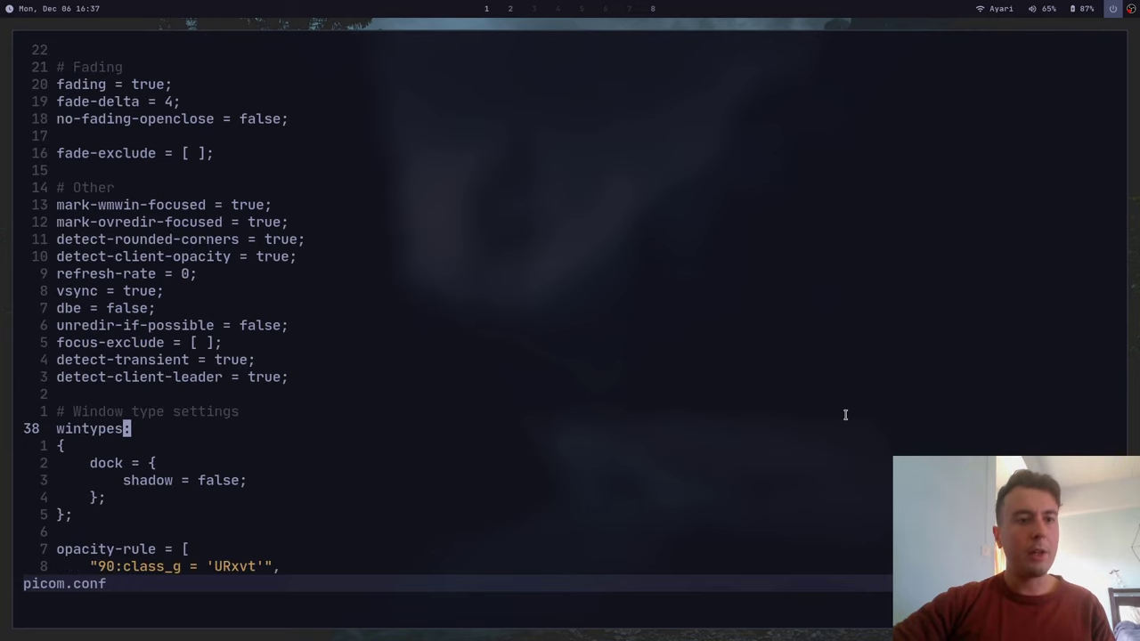
pyautogui.press('k')
pyautogui.press('6')
pyautogui.press('k')
pyautogui.press('6')
pyautogui.press('k')
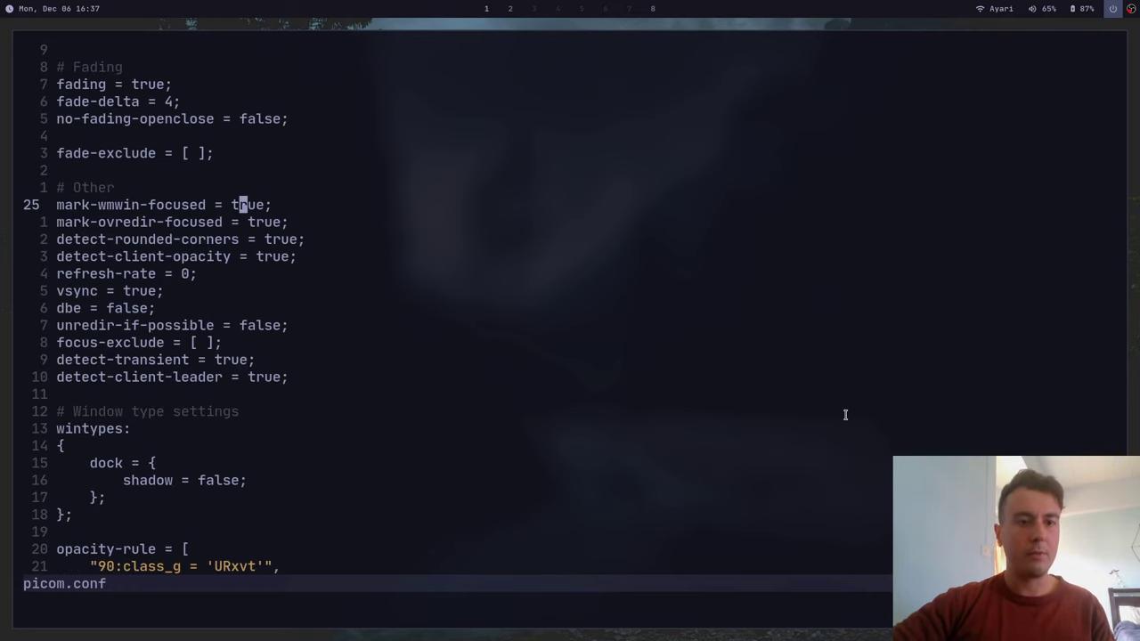
pyautogui.press('j')
pyautogui.press('j')
pyautogui.press('j')
pyautogui.press('j')
pyautogui.press('k')
pyautogui.press('j')
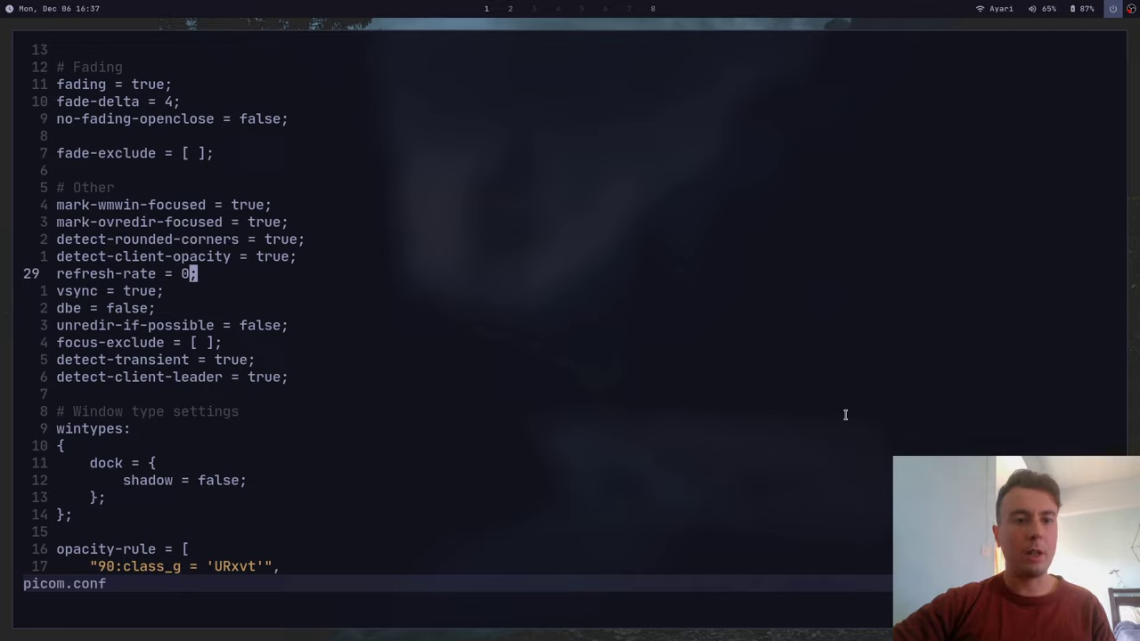
pyautogui.press('k')
pyautogui.press('k')
pyautogui.press('l')
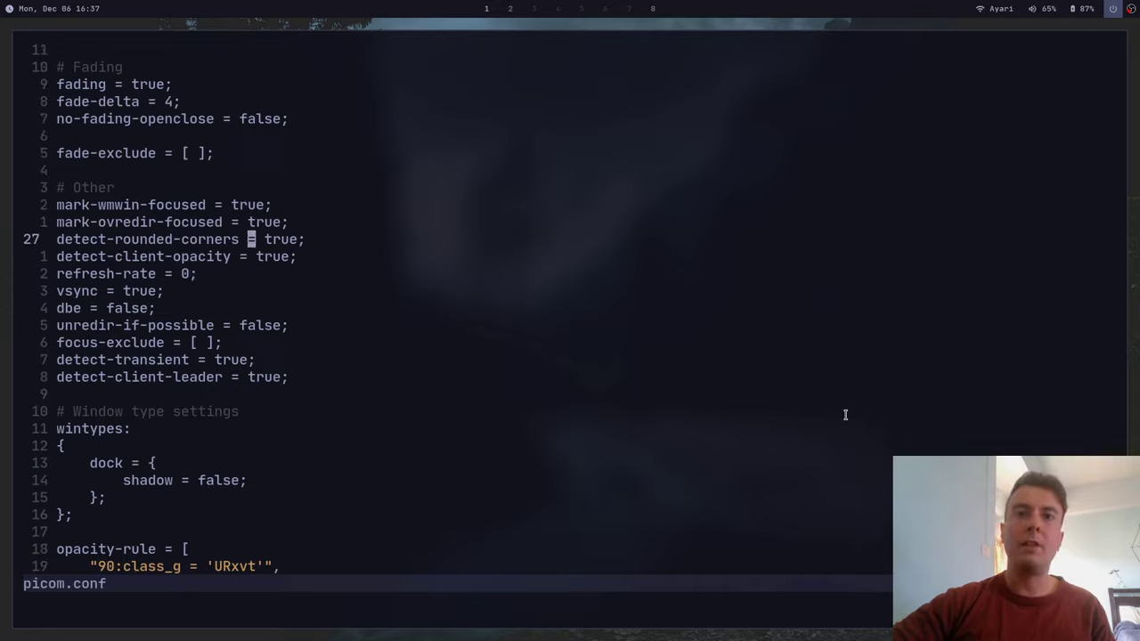
pyautogui.press('j')
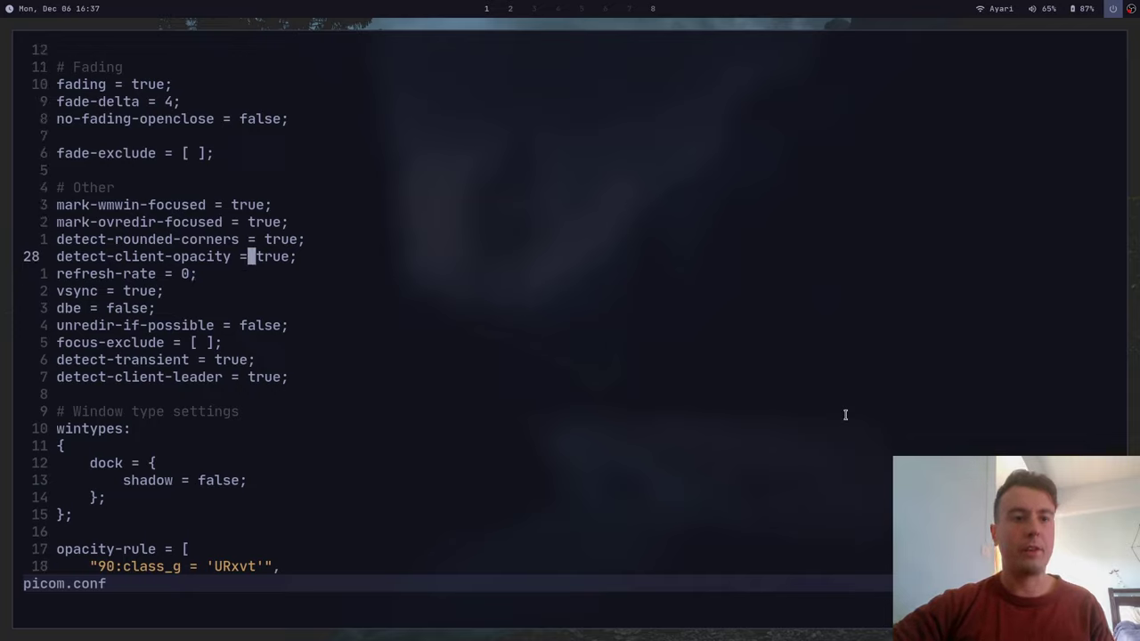
pyautogui.press('h')
pyautogui.press('h')
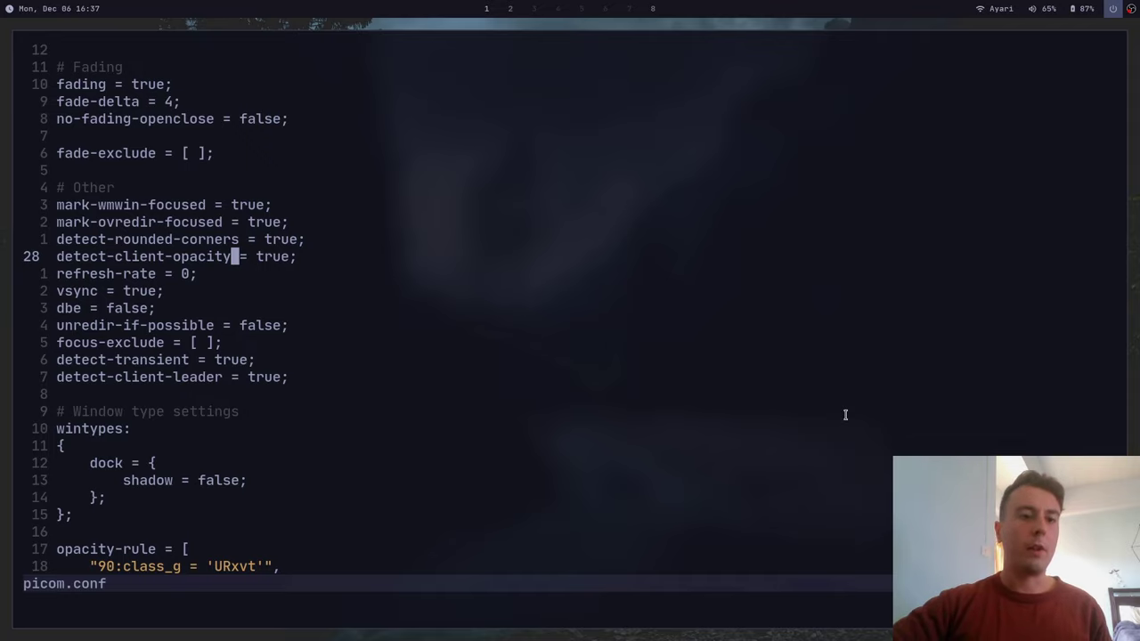
# Step: Look through the window type settings, opacity-rule entries and shadow options down to the start of the shadow-exclude list
pyautogui.press('j')
pyautogui.press('j')
pyautogui.press('j')
pyautogui.press('j')
pyautogui.press('j')
pyautogui.press('j')
pyautogui.press('j')
pyautogui.press('j')
pyautogui.press('j')
pyautogui.press('j')
pyautogui.press('j')
pyautogui.press('j')
pyautogui.press('j')
pyautogui.press('j')
pyautogui.press('j')
pyautogui.press('j')
pyautogui.press('j')
pyautogui.press('j')
pyautogui.press('j')
pyautogui.press('j')
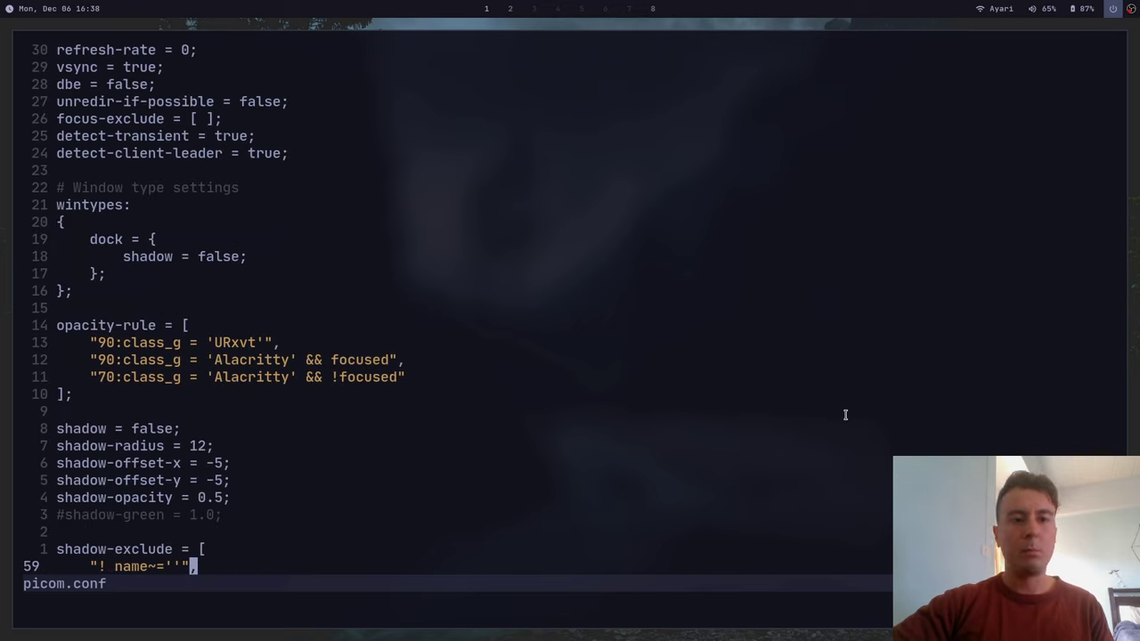
pyautogui.press('j')
pyautogui.press('j')
pyautogui.press('j')
pyautogui.press('j')
pyautogui.press('j')
pyautogui.press('j')
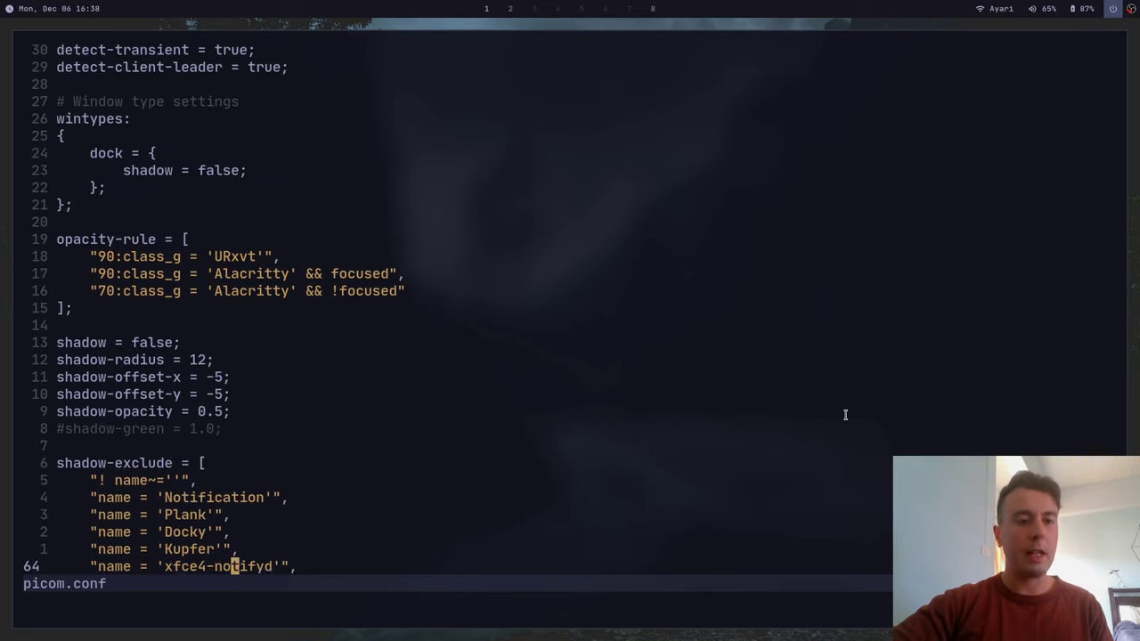
# Step: Set the global shadow option below the opacity rules to true and save picom.conf
pyautogui.press('k')
pyautogui.press('k')
pyautogui.press('k')
pyautogui.press('k')
pyautogui.press('k')
pyautogui.press('k')
pyautogui.press('k')
pyautogui.press('k')
pyautogui.press('k')
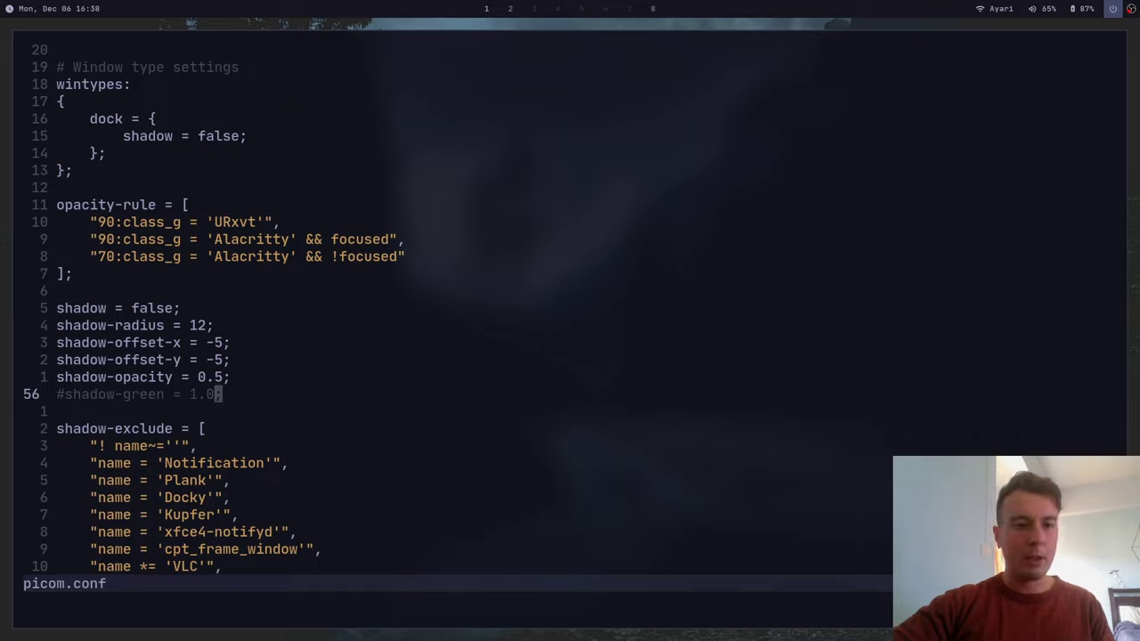
pyautogui.press('k')
pyautogui.press('k')
pyautogui.press('k')
pyautogui.press('k')
pyautogui.press('k')
pyautogui.press('k')
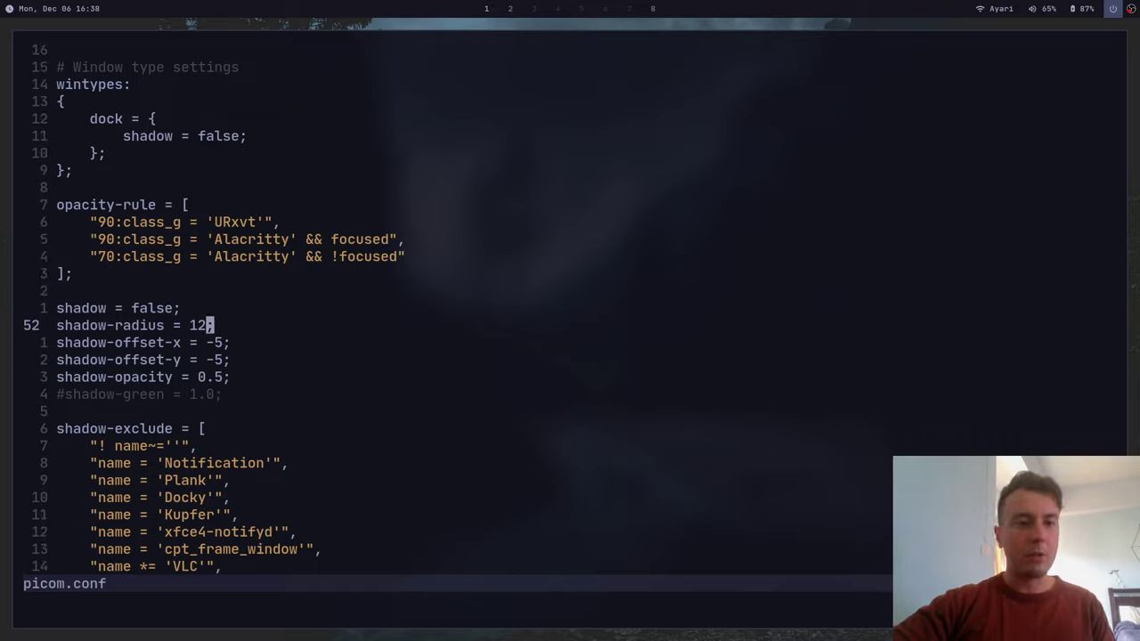
pyautogui.write('jbcwtrue')
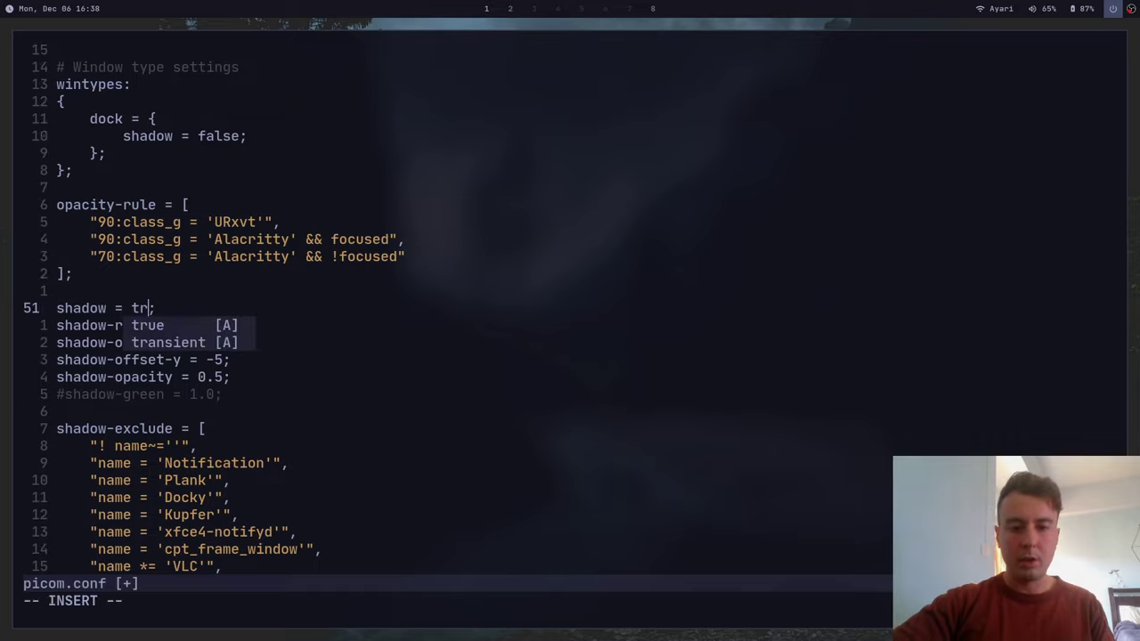
pyautogui.press('Escape')
pyautogui.write(':w')
pyautogui.press('Return')
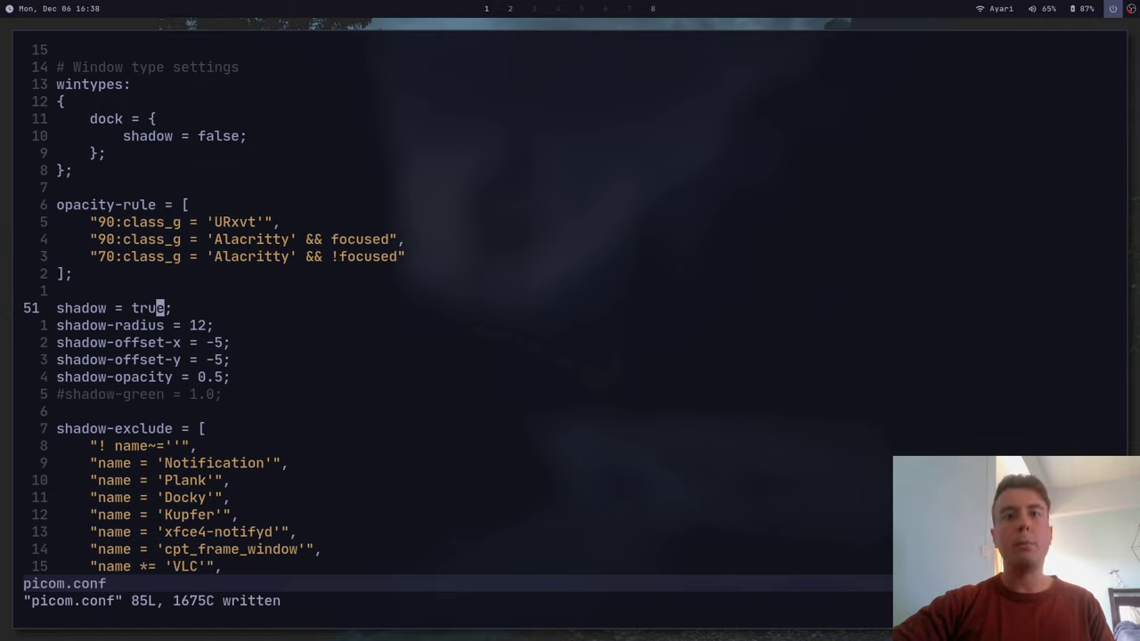
# Step: Uncomment the shadow-green = 1.0 line and save picom.conf to colour the window shadows green
pyautogui.press('j')
pyautogui.press('j')
pyautogui.press('j')
pyautogui.press('j')
pyautogui.press('j')
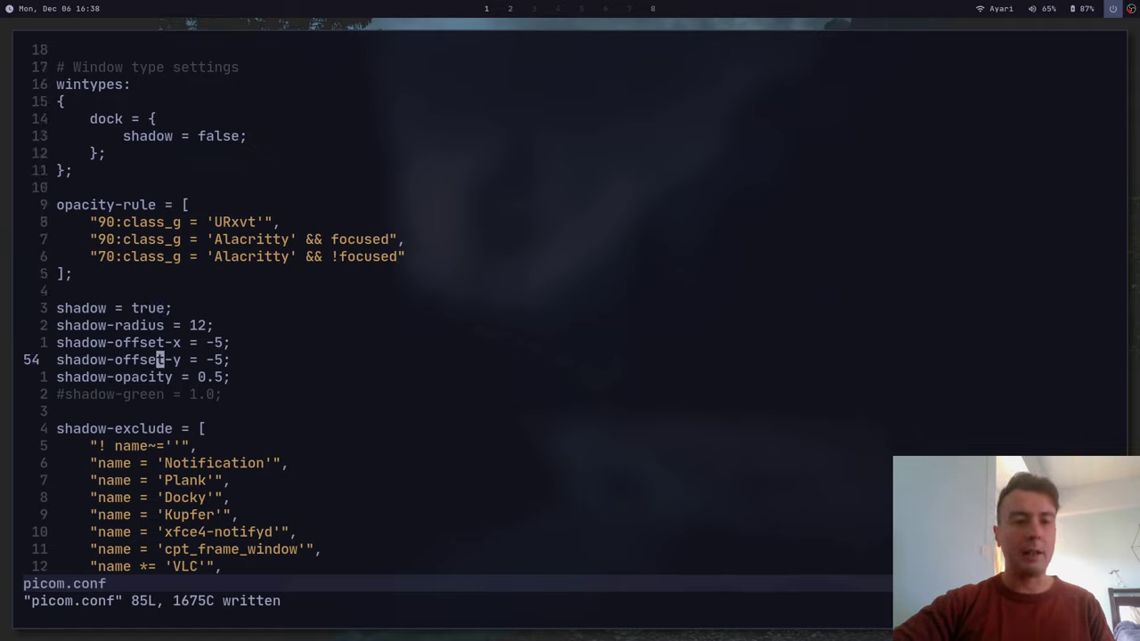
pyautogui.write('0x')
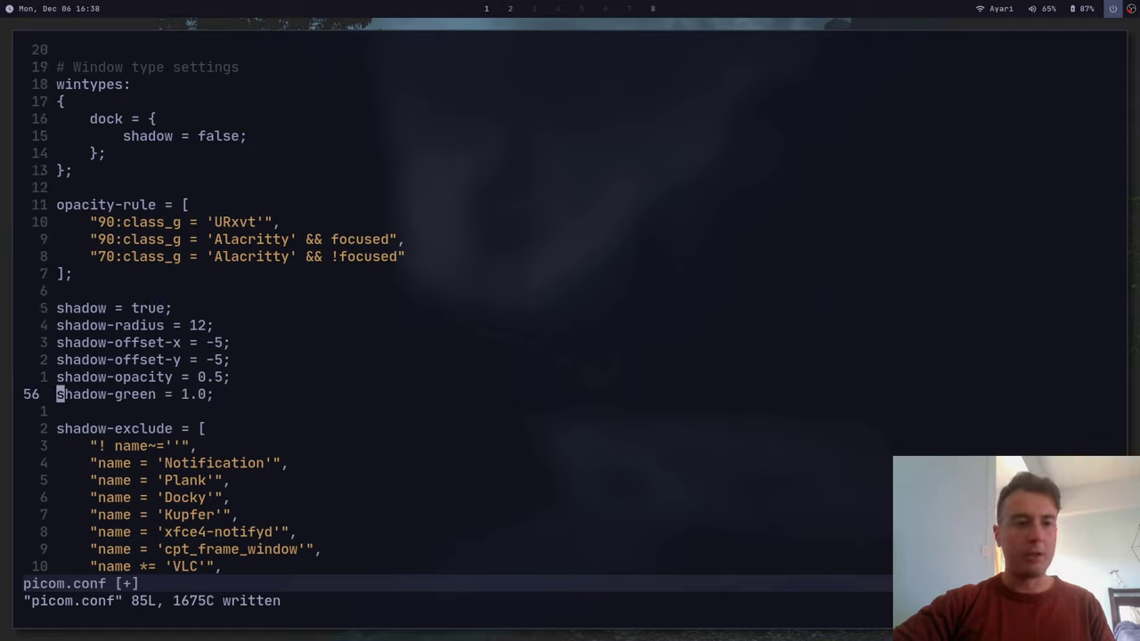
pyautogui.write(':w')
pyautogui.press('Return')
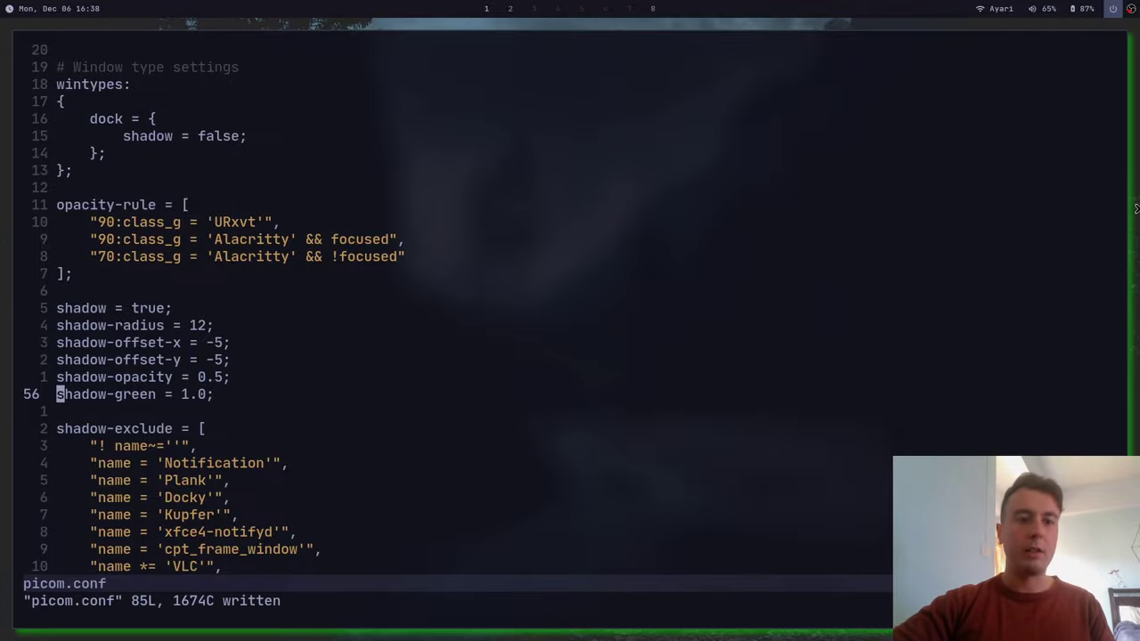
# Step: Examine the shadow-radius, shadow-offset-x, shadow-offset-y, shadow-opacity and shadow-green settings
pyautogui.press('k')
pyautogui.press('k')
pyautogui.press('k')
pyautogui.press('k')
pyautogui.press('l')
pyautogui.press('l')
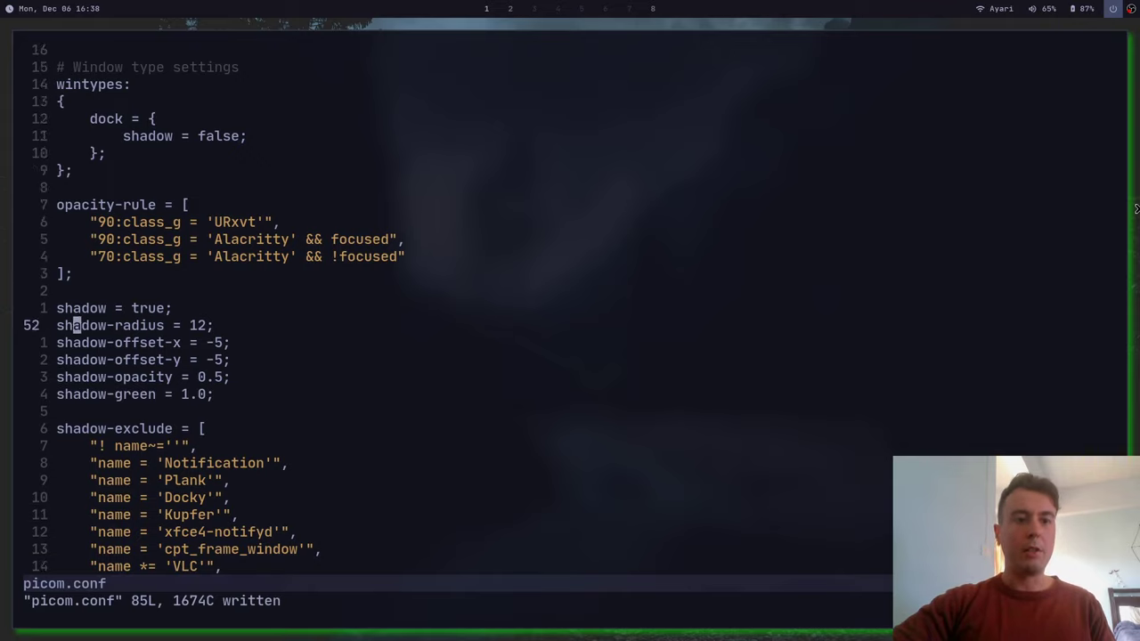
pyautogui.press('l')
pyautogui.press('l')
pyautogui.press('l')
pyautogui.press('l')
pyautogui.press('l')
pyautogui.press('l')
pyautogui.press('l')
pyautogui.press('l')
pyautogui.press('l')
pyautogui.press('l')
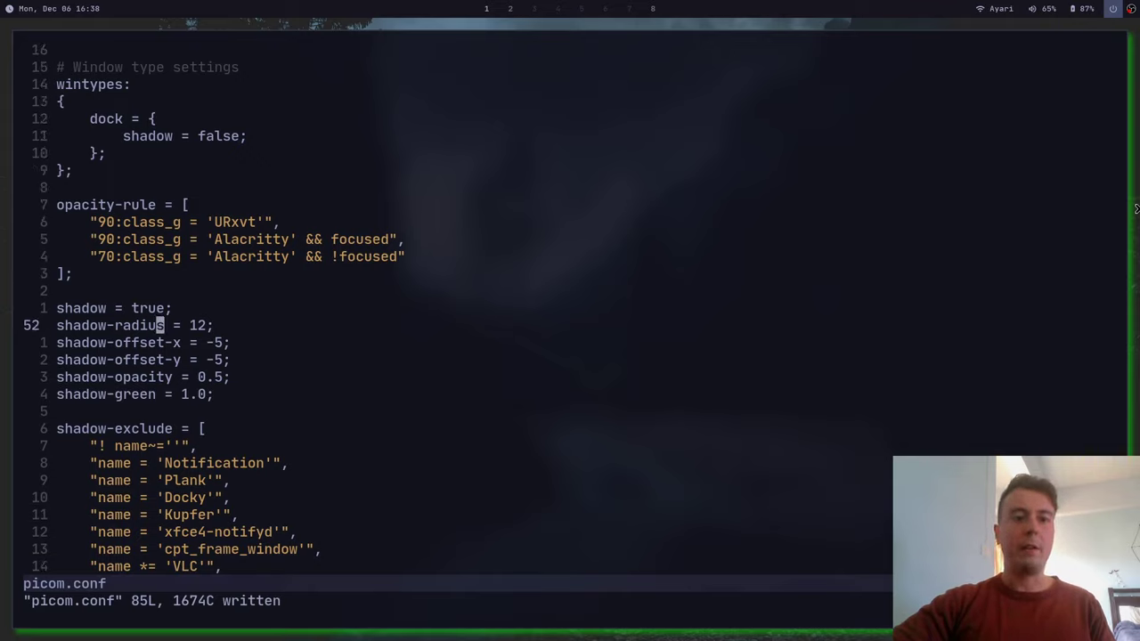
pyautogui.press('l')
pyautogui.press('l')
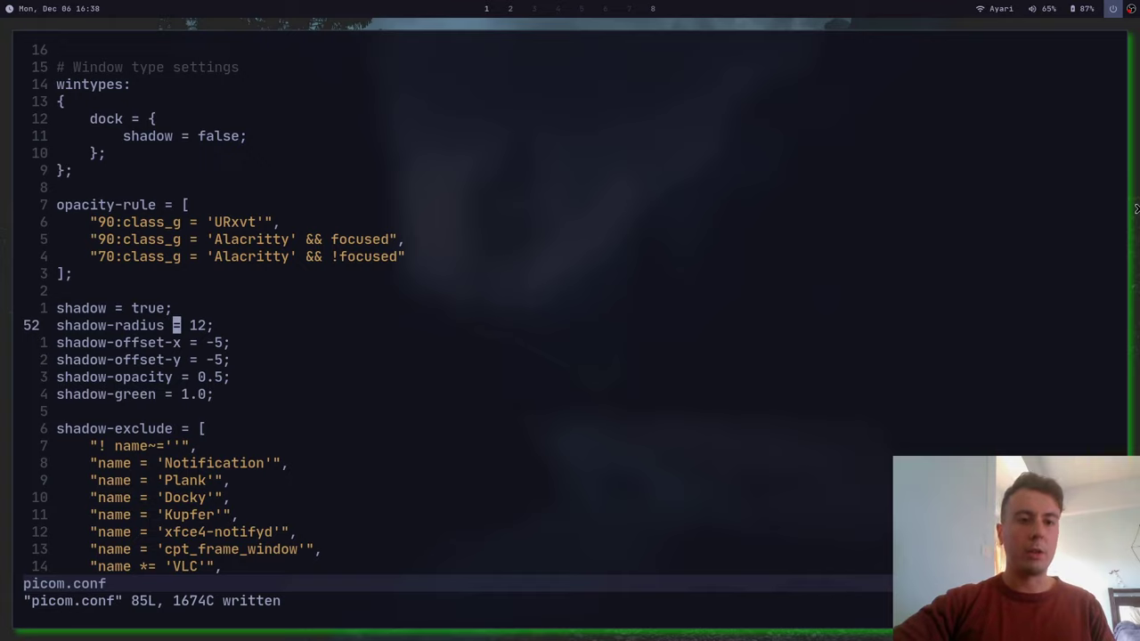
pyautogui.press('j')
pyautogui.press('j')
pyautogui.press('j')
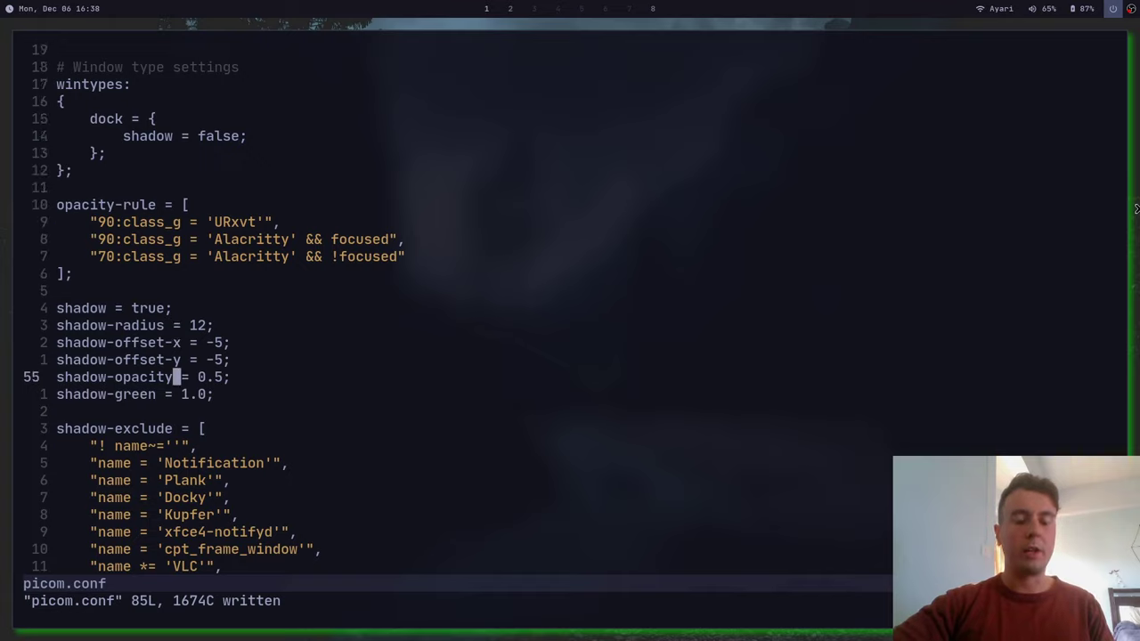
pyautogui.press('j')
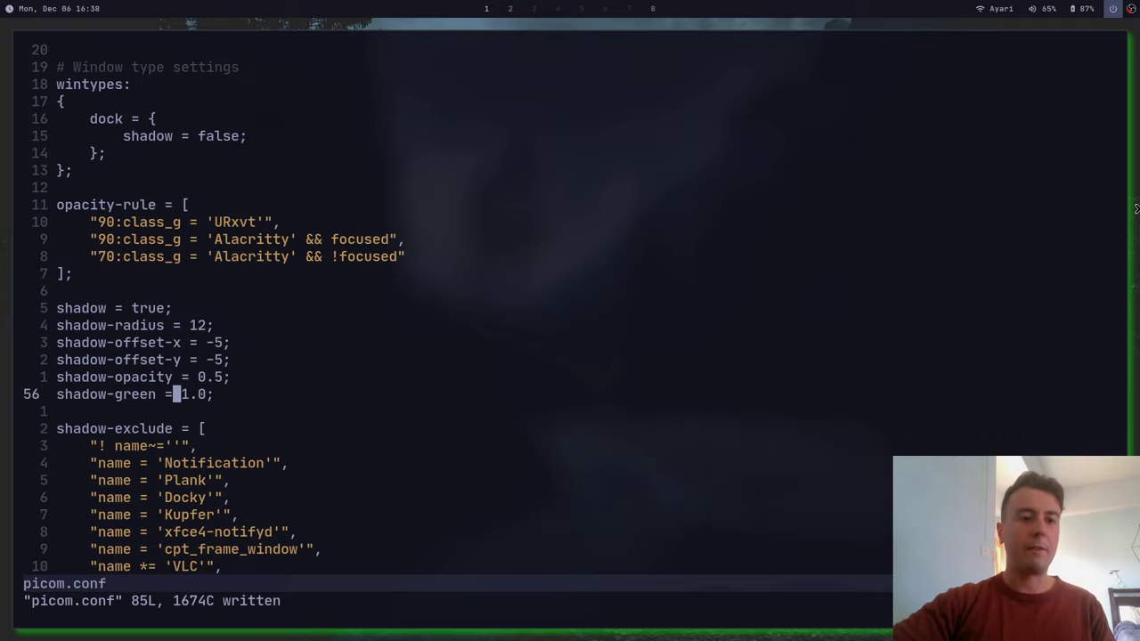
# Step: Delete the shadow-green line from the shadow settings and save picom.conf
pyautogui.press('d')
pyautogui.press('d')
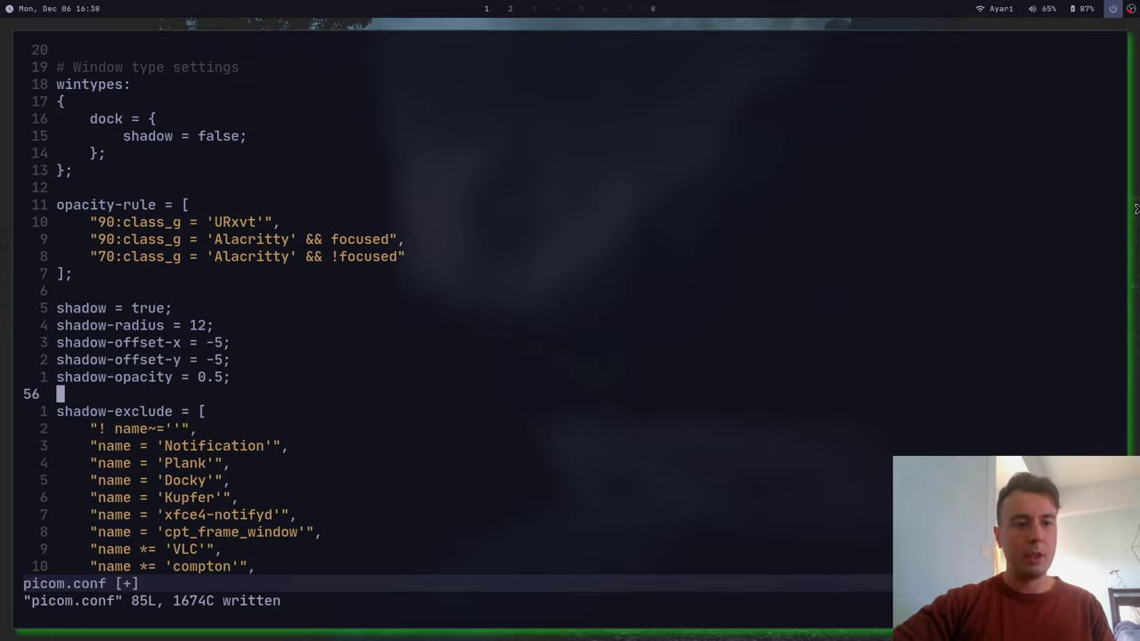
pyautogui.write(':w')
pyautogui.press('Return')
# Step: Examine the shadow-exclude list's name and class_g rules, from Notification down to Xfce4-notifyd and back to VLC
pyautogui.press('j')
pyautogui.press('j')
pyautogui.press('j')
pyautogui.press('j')
pyautogui.press('j')
pyautogui.press('j')
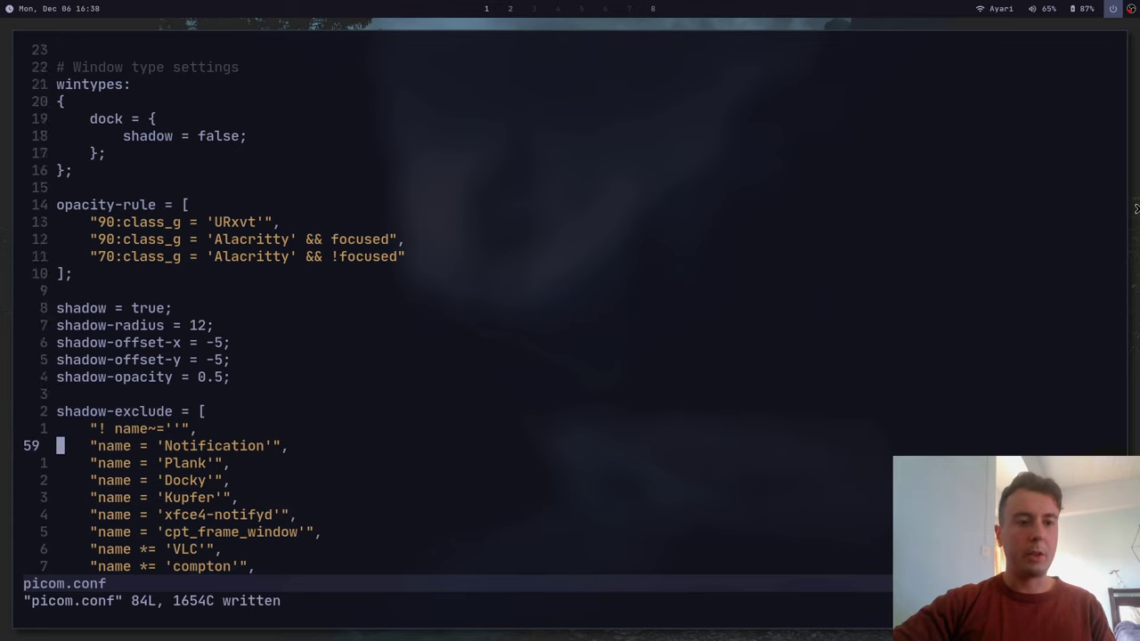
pyautogui.press('j')
pyautogui.press('j')
pyautogui.press('j')
pyautogui.press('j')
pyautogui.press('j')
pyautogui.press('j')
pyautogui.press('j')
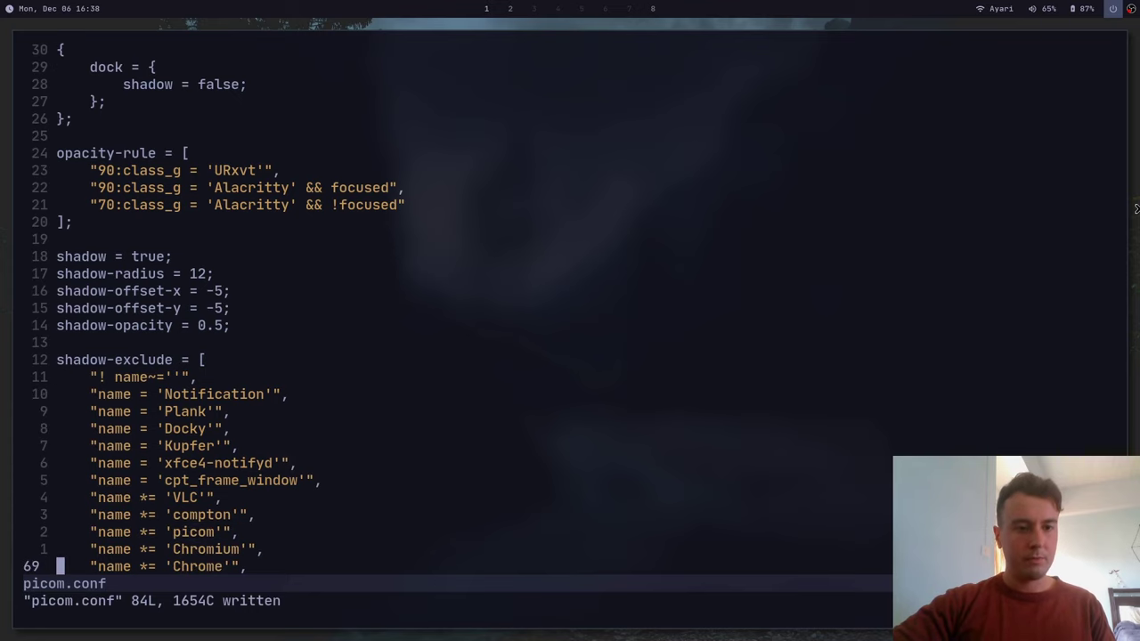
pyautogui.press('j')
pyautogui.press('j')
pyautogui.press('j')
pyautogui.press('j')
pyautogui.press('j')
pyautogui.press('j')
pyautogui.press('j')
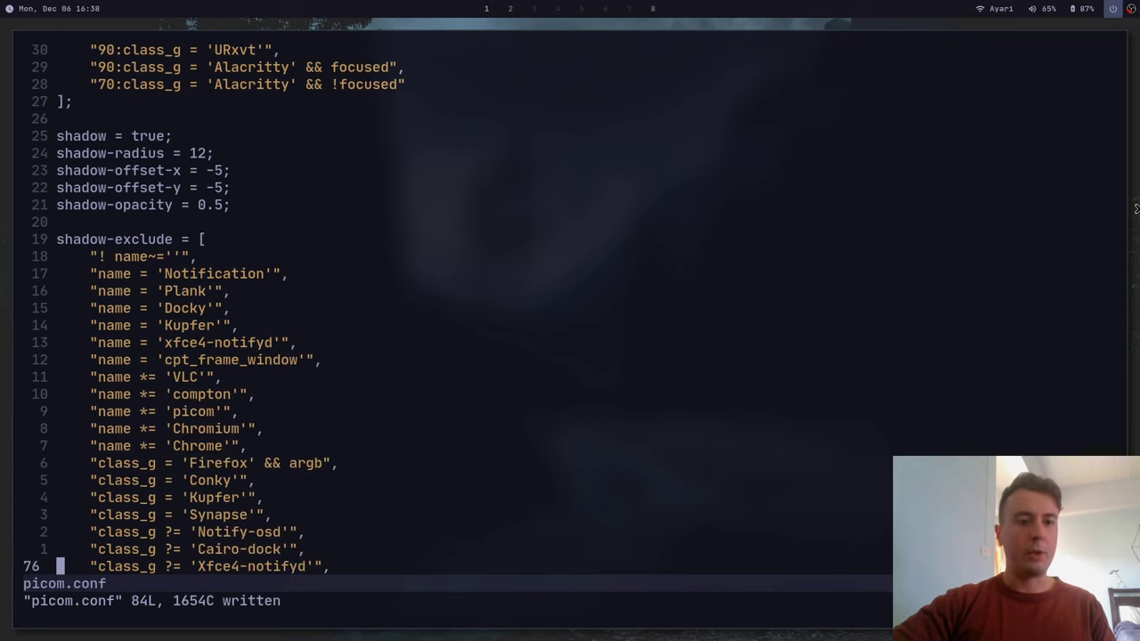
pyautogui.press('k')
pyautogui.press('k')
pyautogui.press('k')
pyautogui.press('k')
pyautogui.press('k')
pyautogui.press('k')
pyautogui.press('k')
pyautogui.press('k')
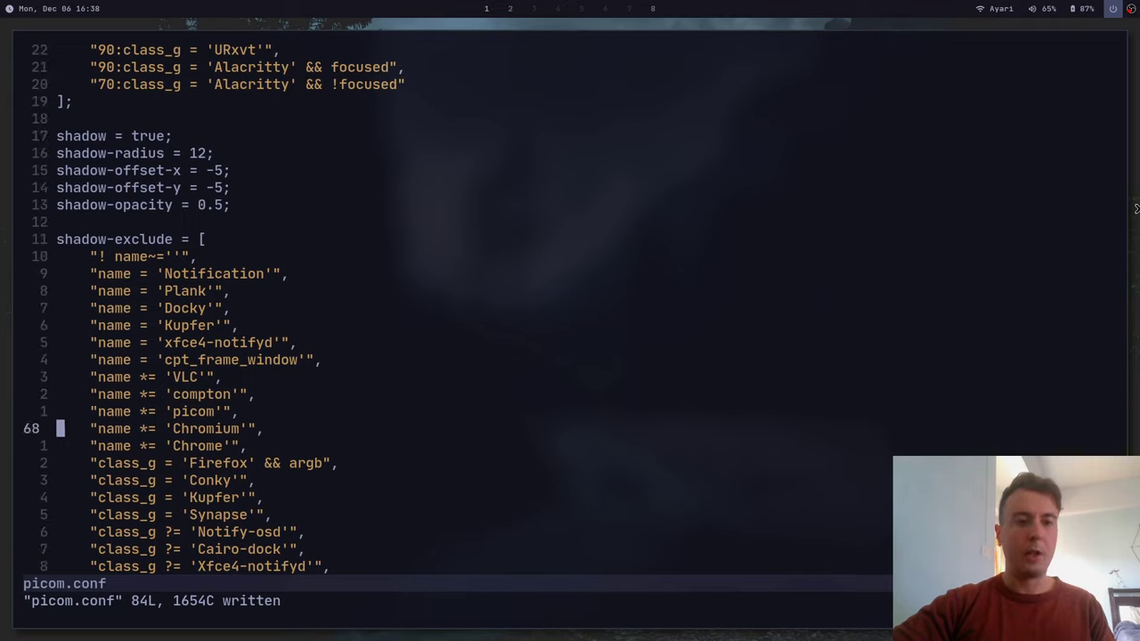
pyautogui.press('j')
pyautogui.press('k')
pyautogui.press('k')
pyautogui.press('k')
pyautogui.press('k')
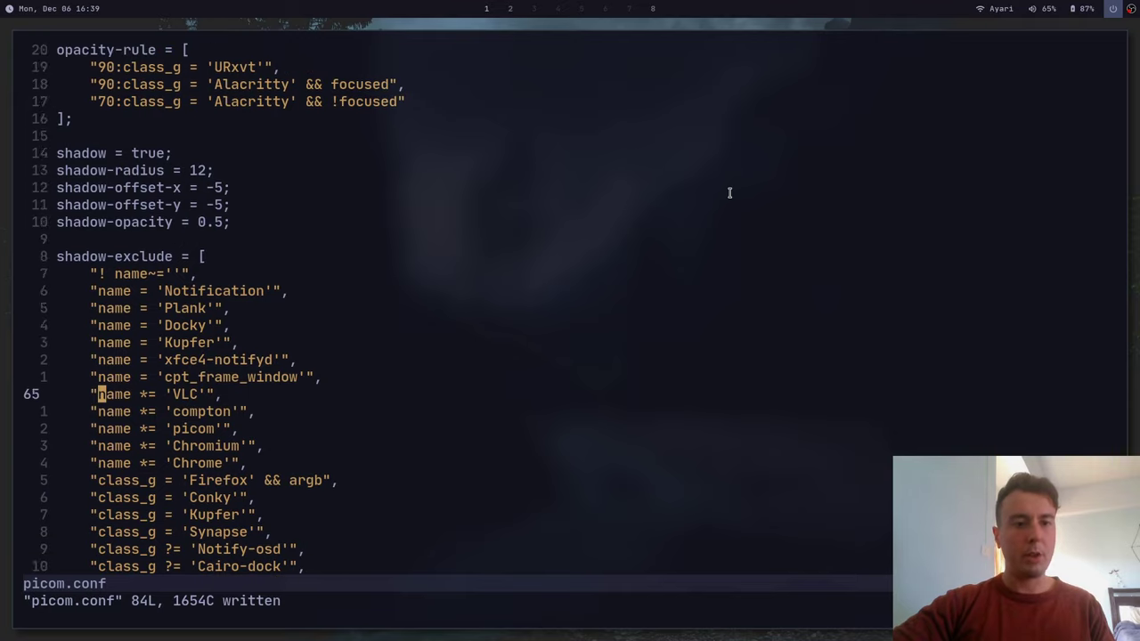
# Step: Examine the remaining shadow-exclude rules, from VLC down to _GTK_FRAME_EXTENTS and _NET_WM_STATE, and the settings below the list
pyautogui.press('w')
pyautogui.press('w')
pyautogui.press('w')
pyautogui.press('j')
pyautogui.press('j')
pyautogui.press('j')
pyautogui.press('j')
pyautogui.press('j')
pyautogui.press('j')
pyautogui.press('j')
pyautogui.press('j')
pyautogui.press('j')
pyautogui.press('j')
pyautogui.press('j')
pyautogui.press('j')
pyautogui.press('j')
pyautogui.press('j')
pyautogui.press('j')
pyautogui.press('j')
pyautogui.press('j')
pyautogui.press('j')
pyautogui.press('j')
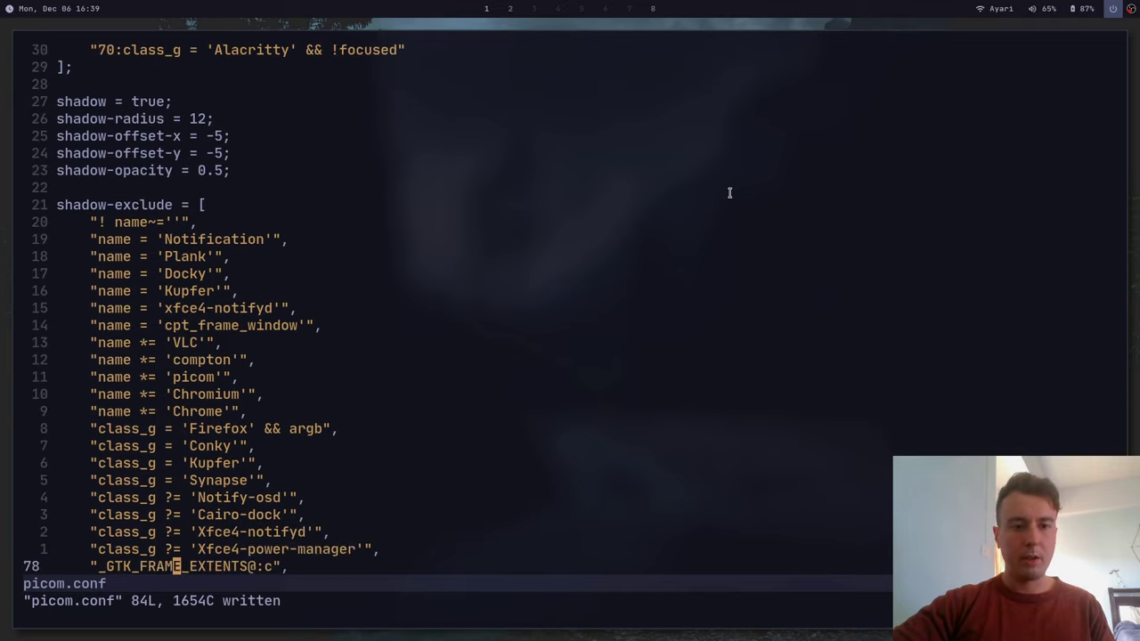
pyautogui.press('k')
pyautogui.press('k')
pyautogui.press('k')
pyautogui.press('k')
pyautogui.press('k')
pyautogui.press('k')
pyautogui.press('k')
pyautogui.press('k')
pyautogui.press('k')
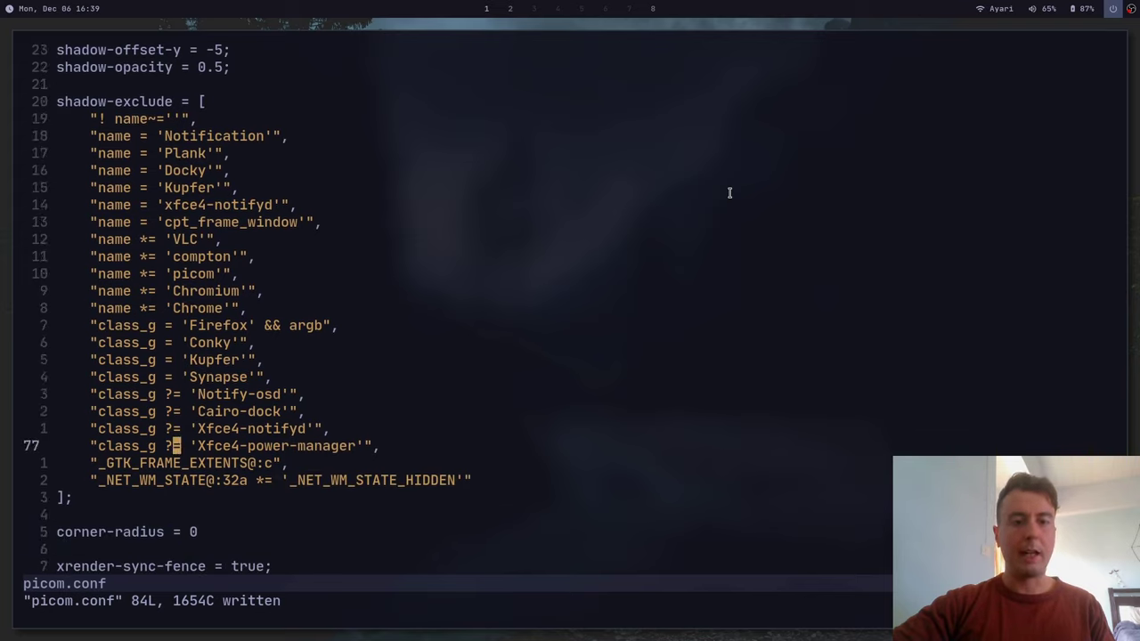
# Step: Set corner-radius to 30 and save picom.conf, and raise the radius to 60 with another save
pyautogui.press('j')
pyautogui.press('j')
pyautogui.press('j')
pyautogui.press('j')
pyautogui.press('j')
pyautogui.press('j')
pyautogui.press('j')
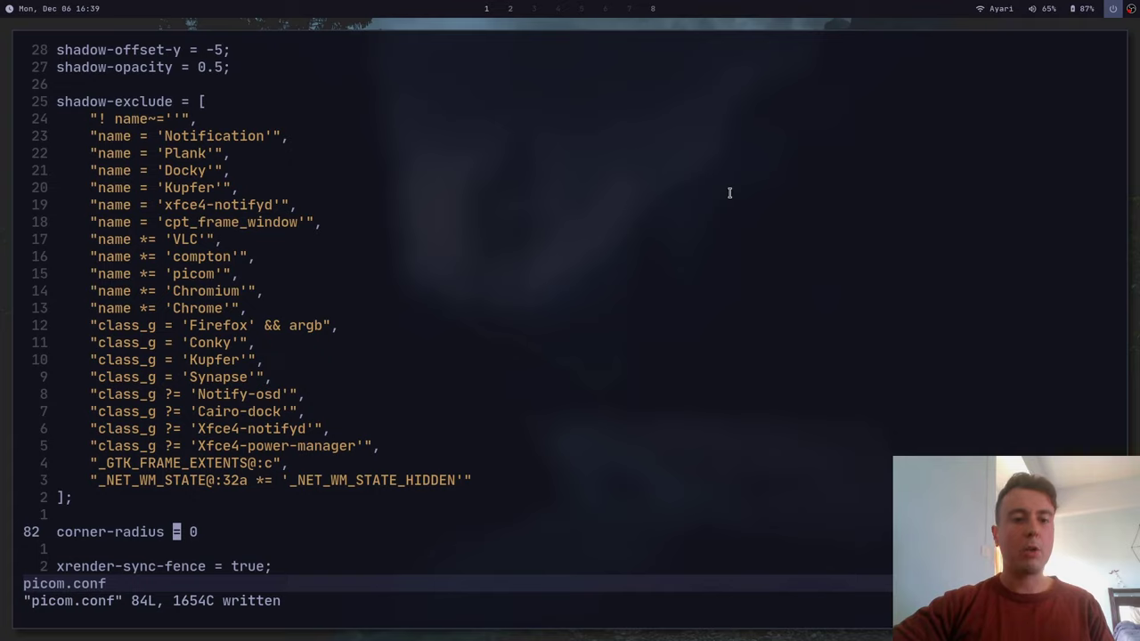
pyautogui.hotkey('shift', 'a')
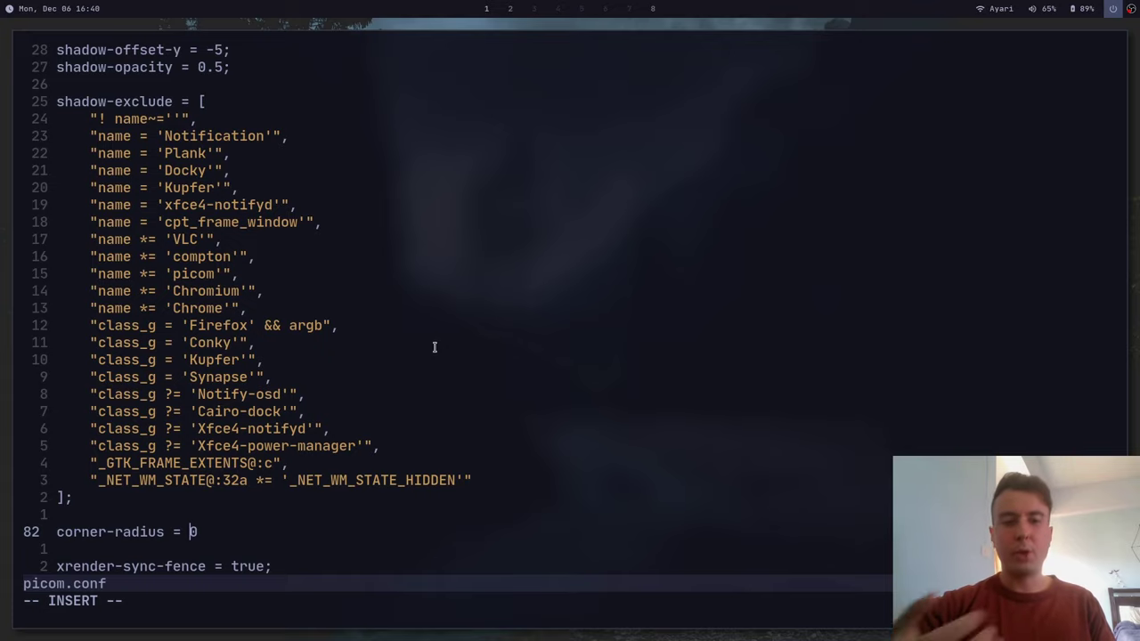
pyautogui.write('3')
pyautogui.press('Escape')
pyautogui.write(':w')
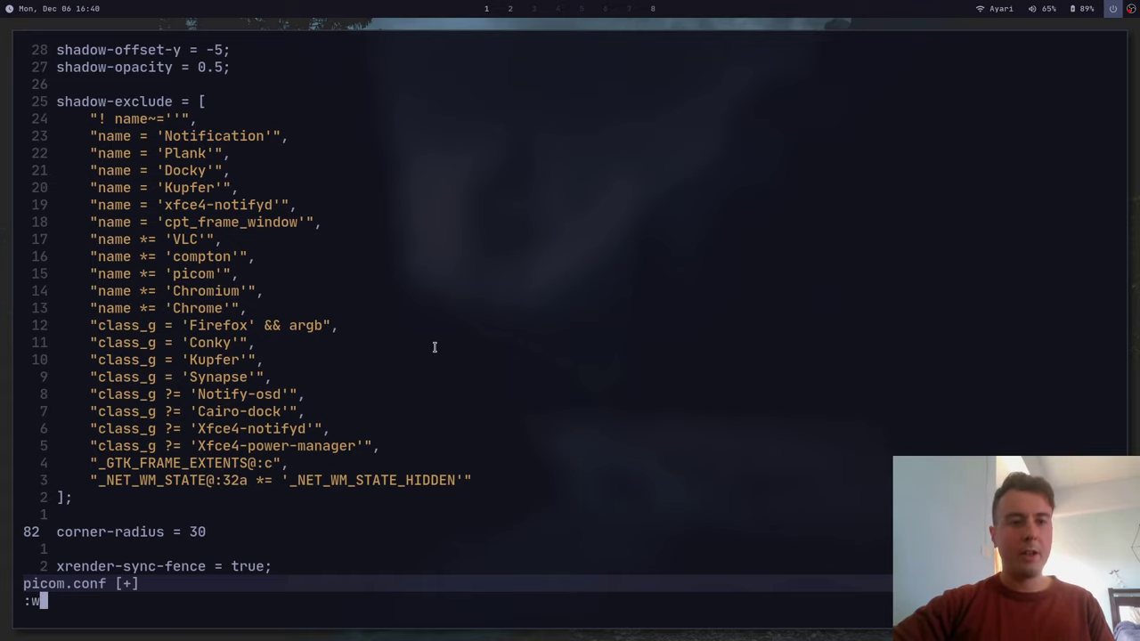
pyautogui.press('Return')
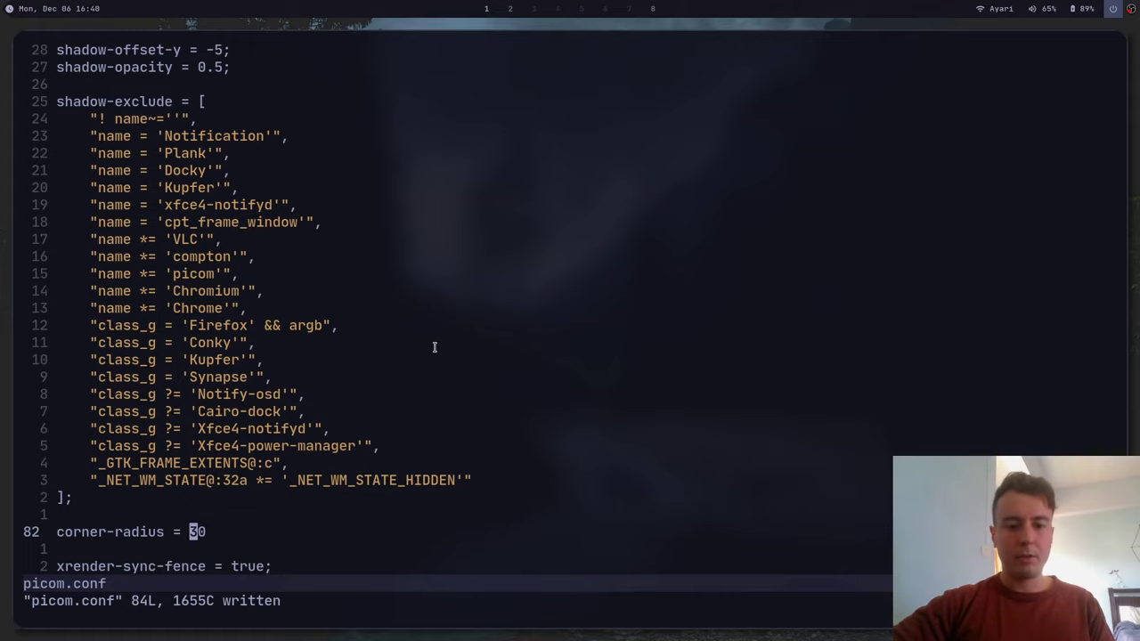
pyautogui.write('r6:w')
pyautogui.press('Return')
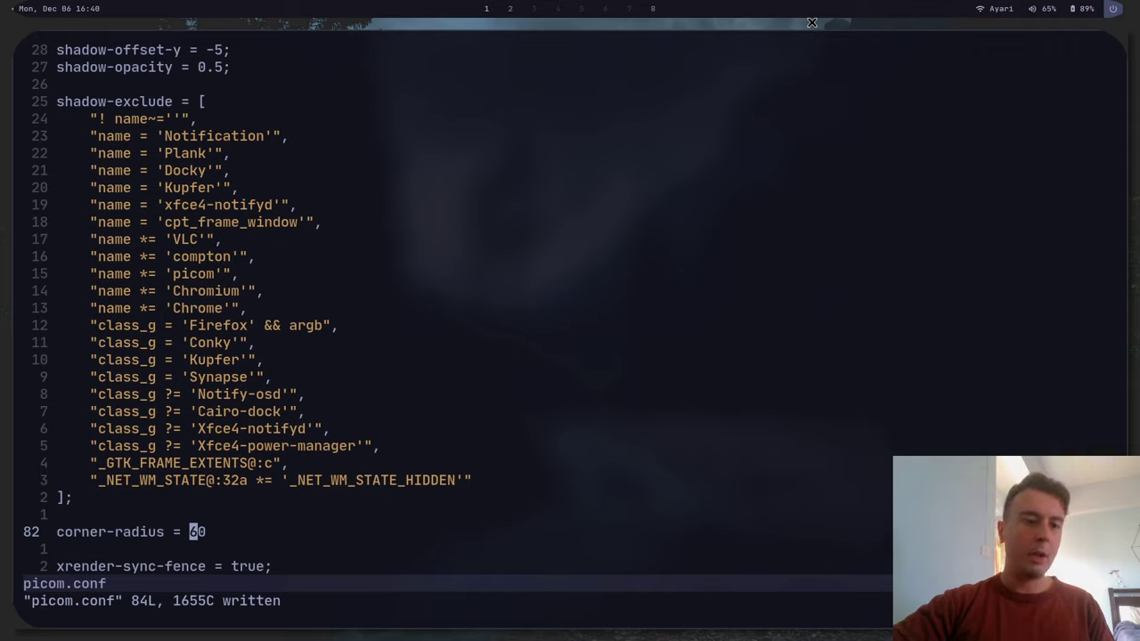
# Step: Return corner-radius to 0 and save picom.conf to restore square window corners
pyautogui.write('x')
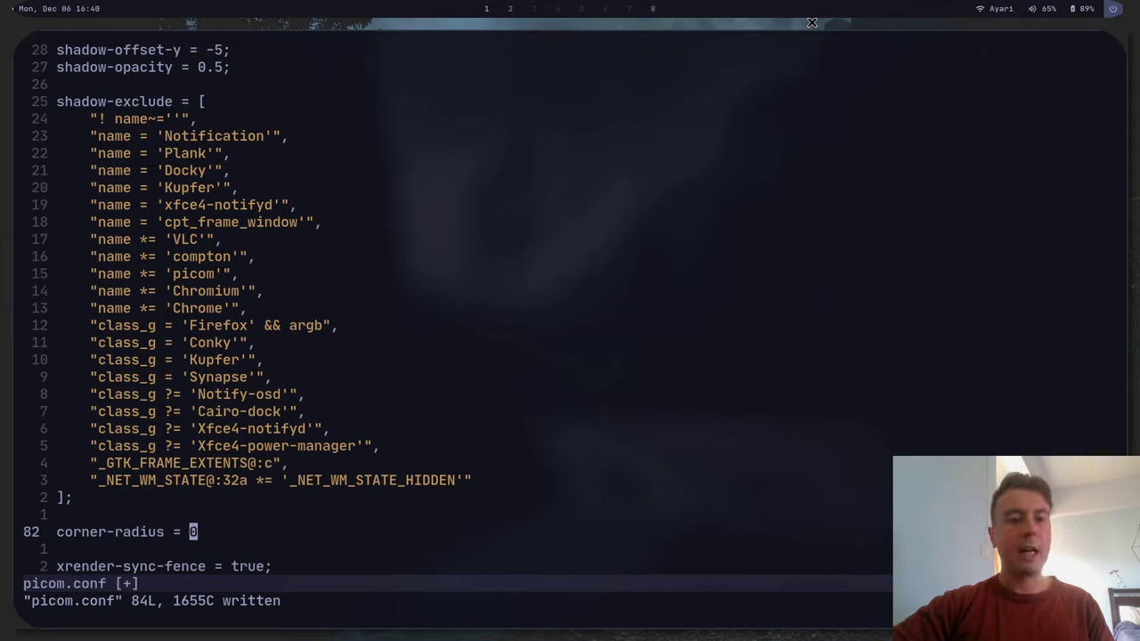
pyautogui.write(':w')
pyautogui.press('Return')
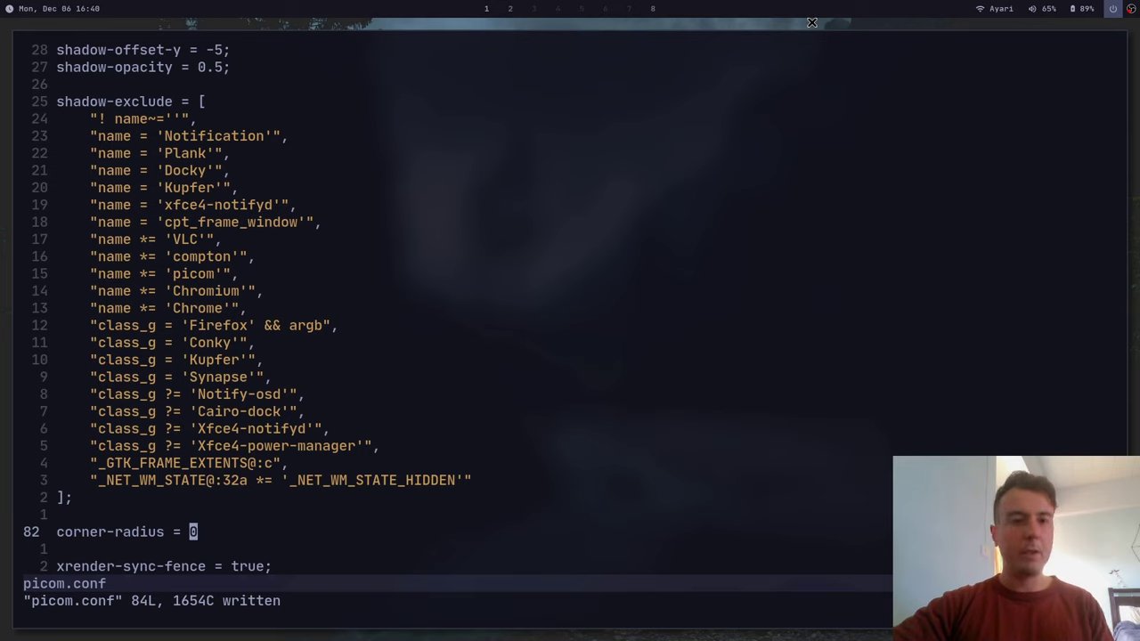
# Step: Return to the start of picom.conf, open a new terminal and enter picom --experimental-backends -b at its prompt without running it
pyautogui.press('g')
pyautogui.press('g')
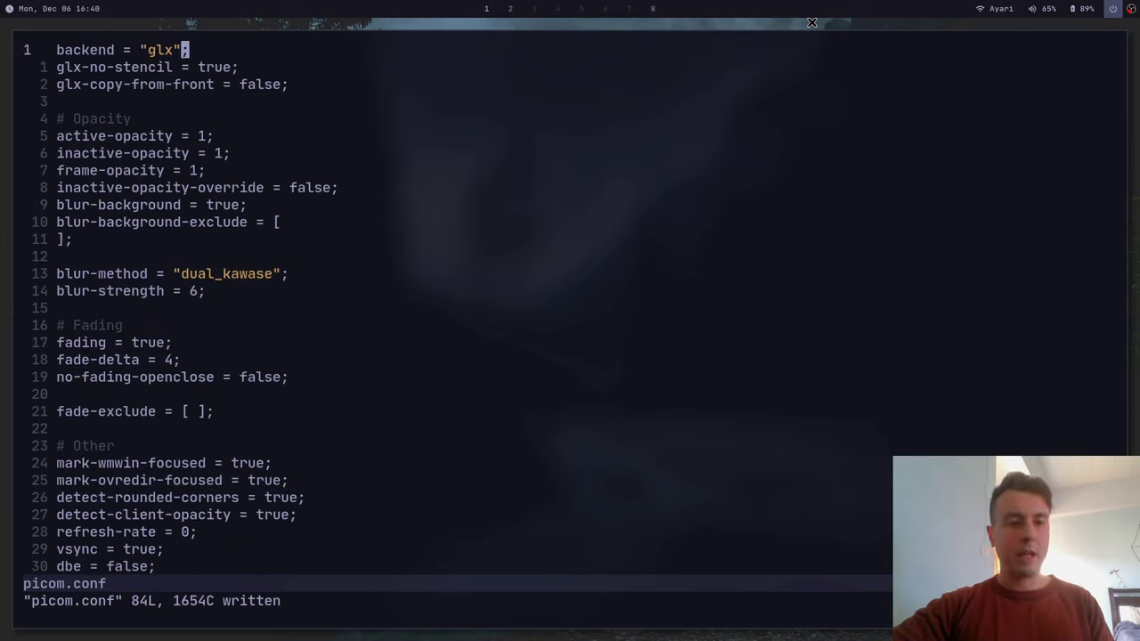
pyautogui.press('super+Return')
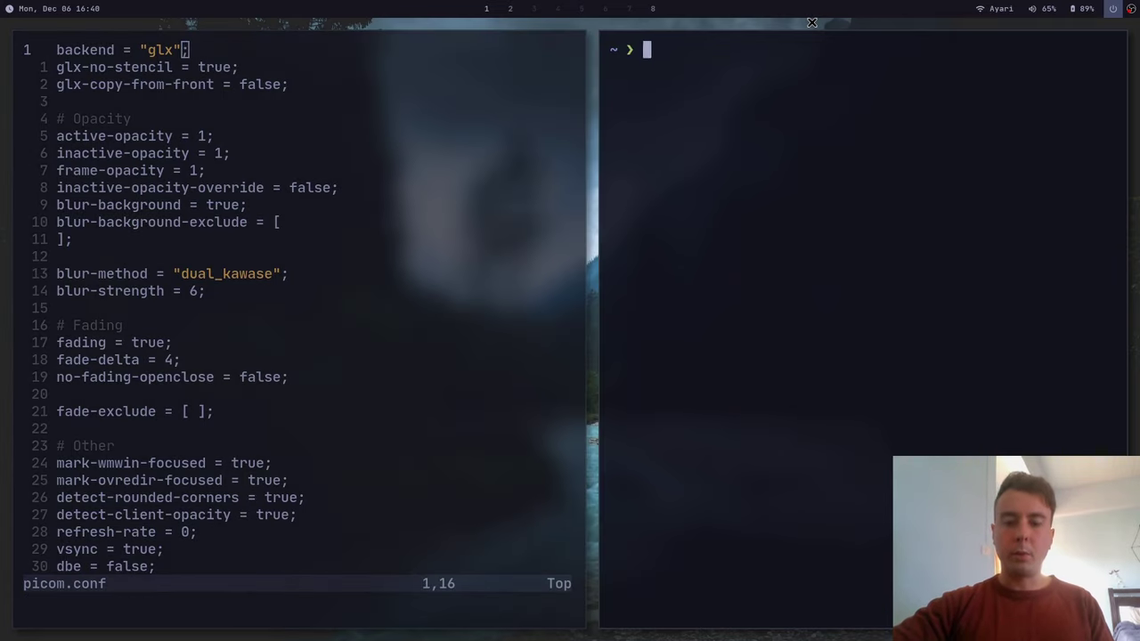
pyautogui.write('picom')
pyautogui.press('Right')
# Step: Examine the -b option and highlight the whole picom --experimental-backends -b command at the prompt
pyautogui.press('Left')
pyautogui.press('Left')
pyautogui.press('Left')
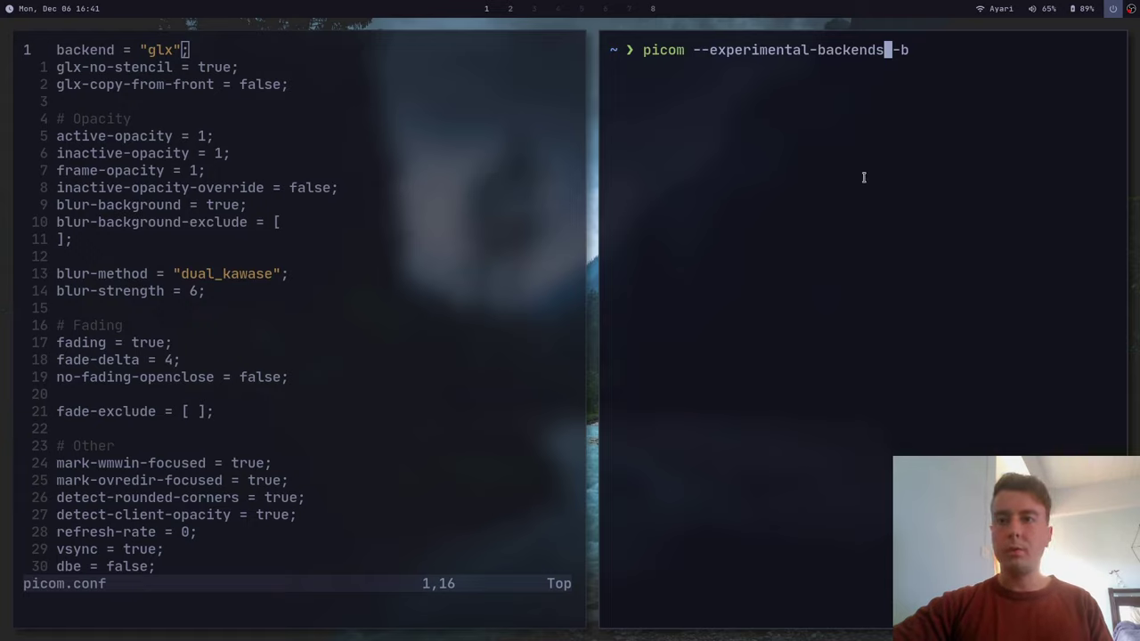
pyautogui.press('Right')
pyautogui.press('Right')
pyautogui.press('Right')
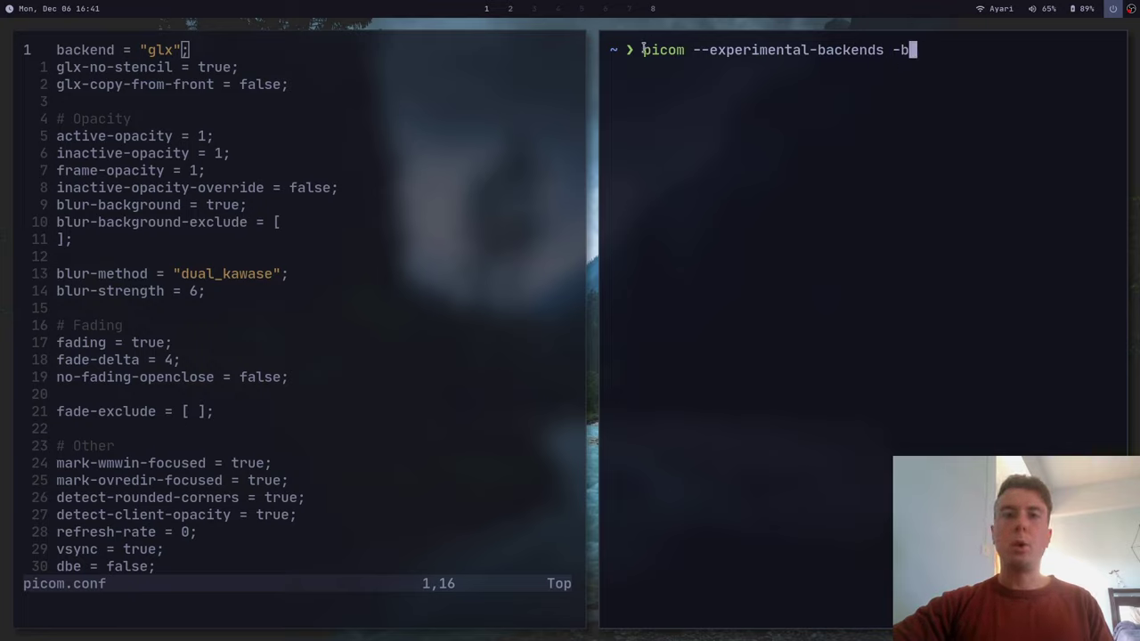
pyautogui.moveTo(642, 50); pyautogui.dragTo(900, 51)
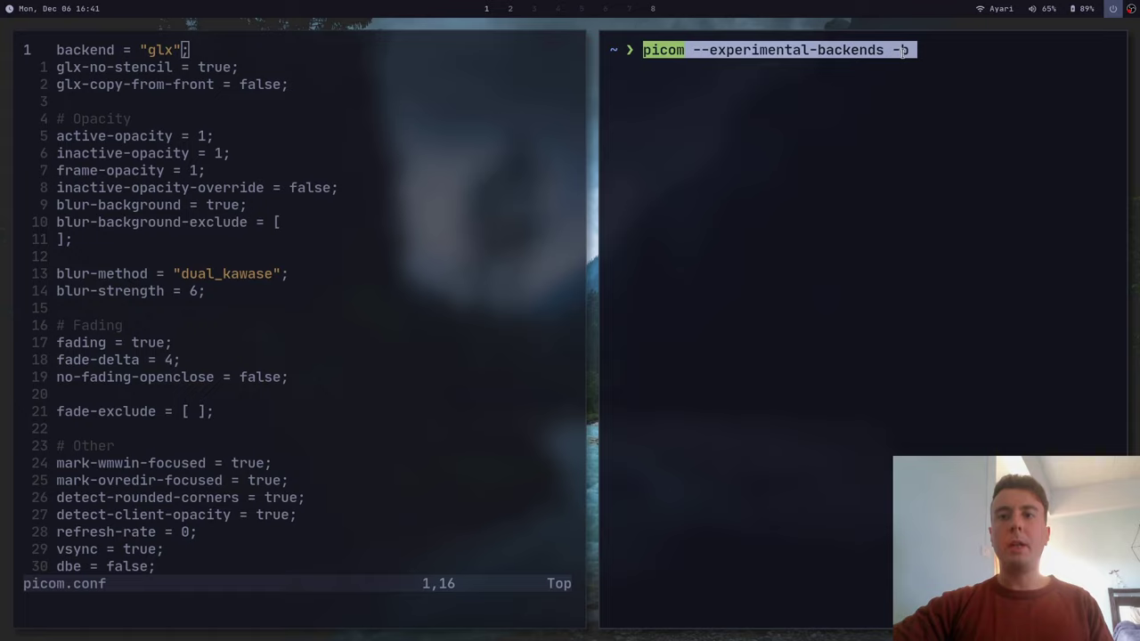